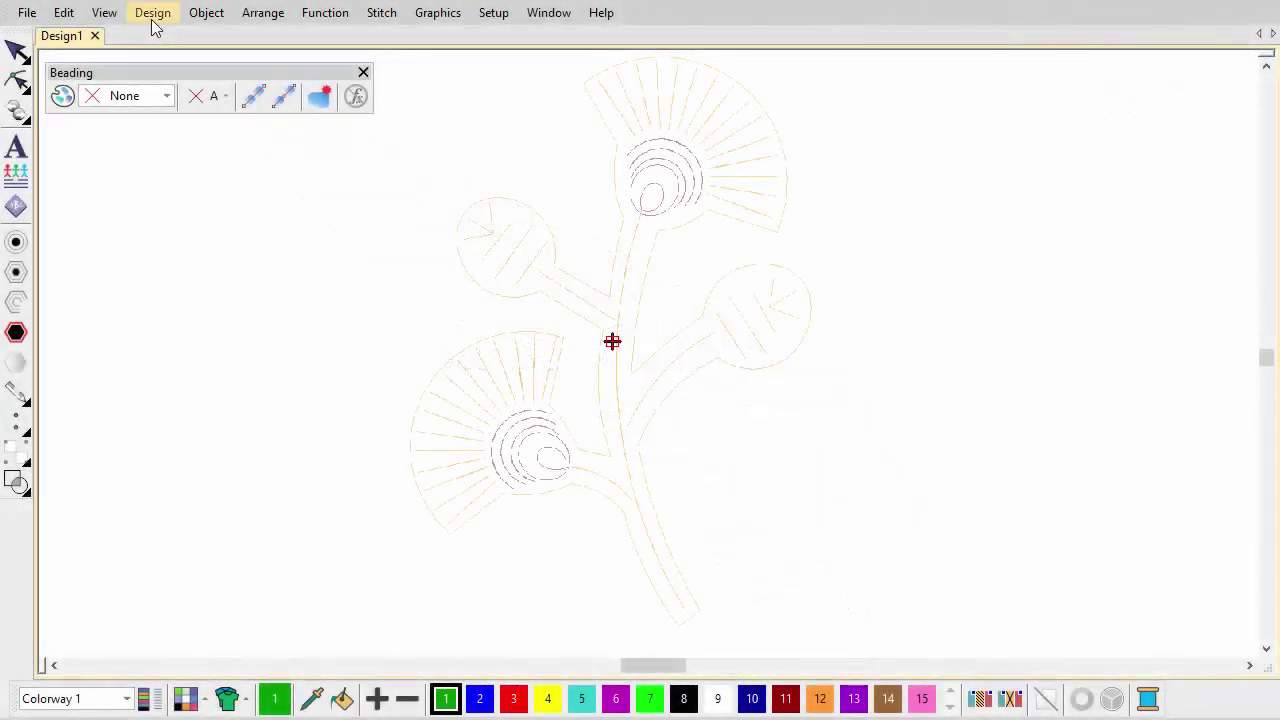
Change the design's machine format from Tajima to Tajima TBF.
click(153, 14)
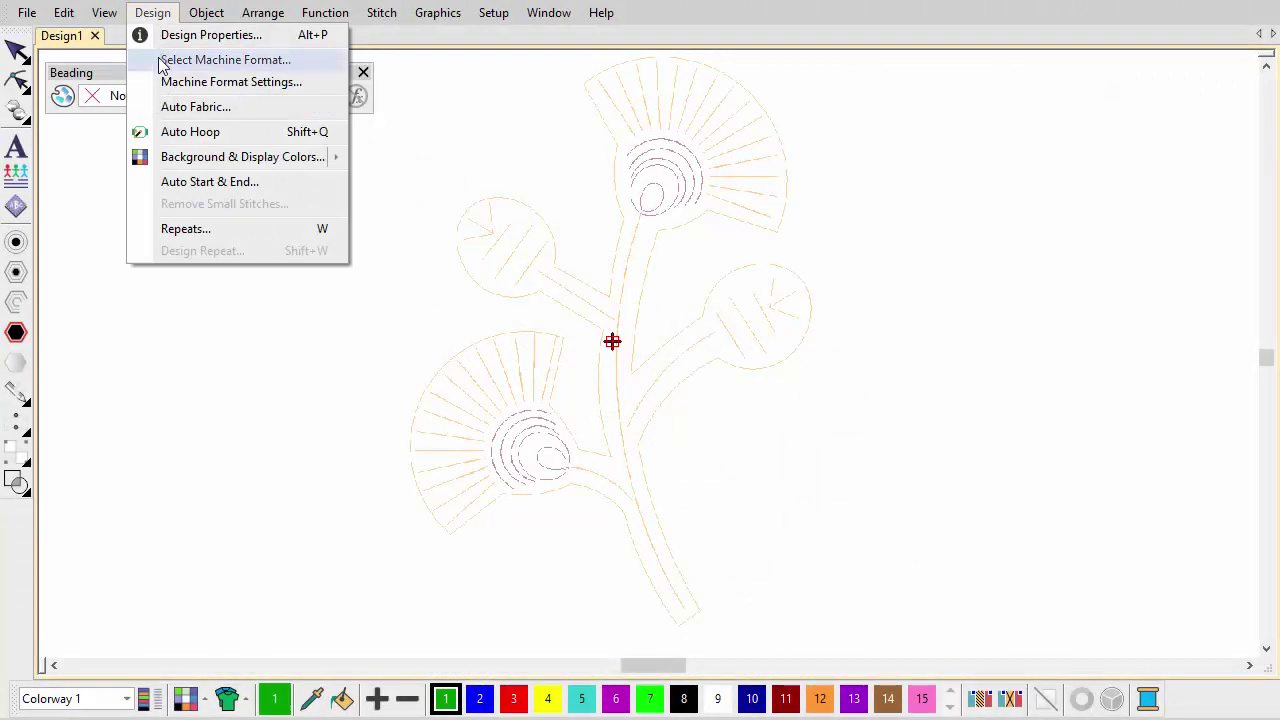
click(163, 62)
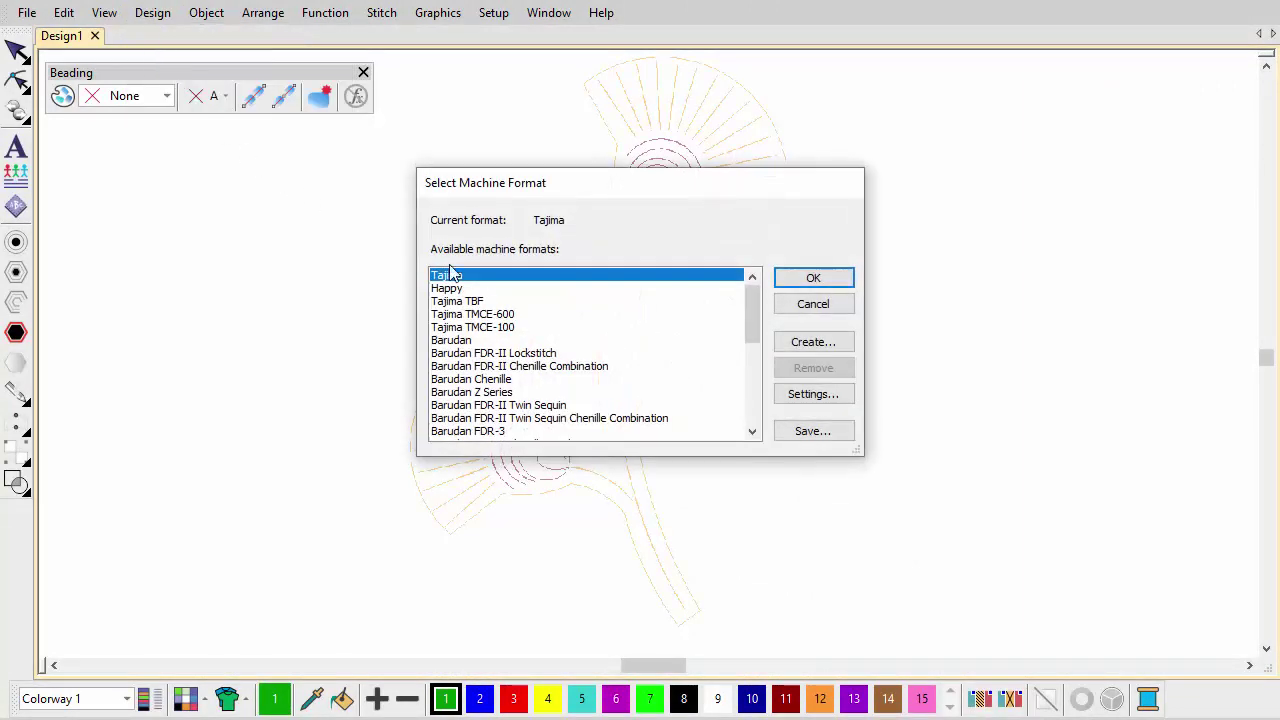
drag(752, 319, 754, 358)
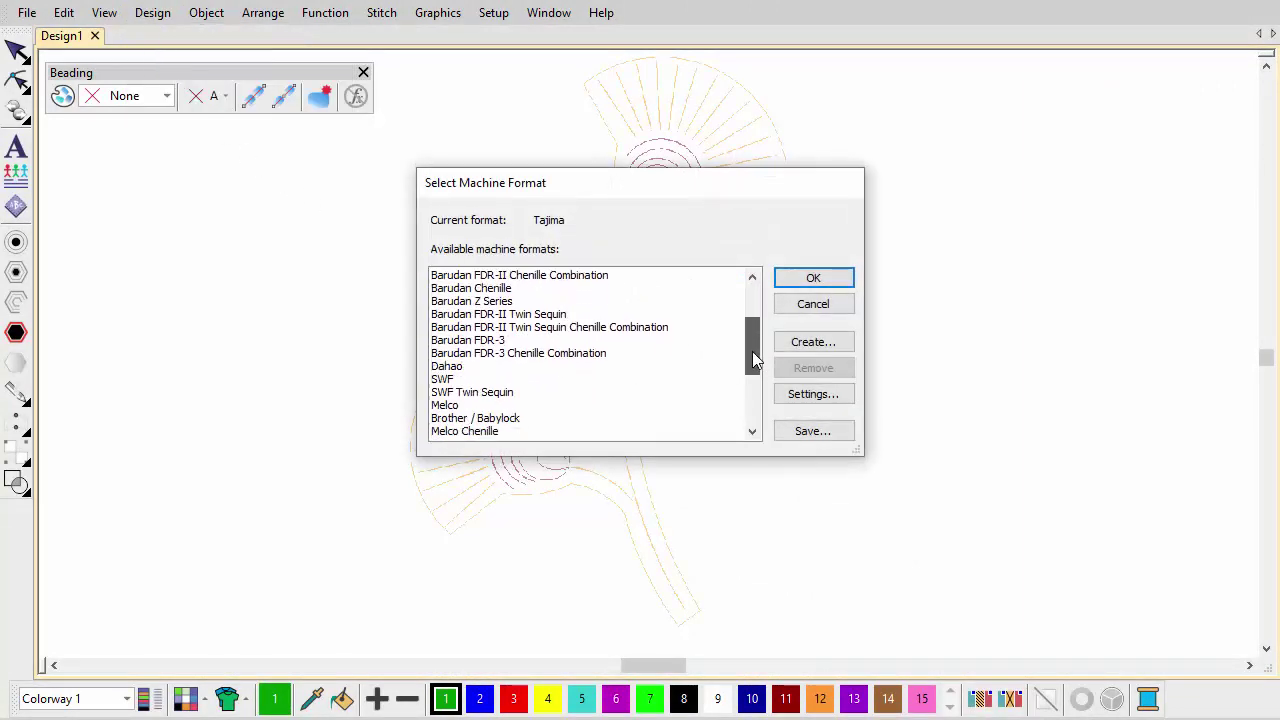
click(509, 366)
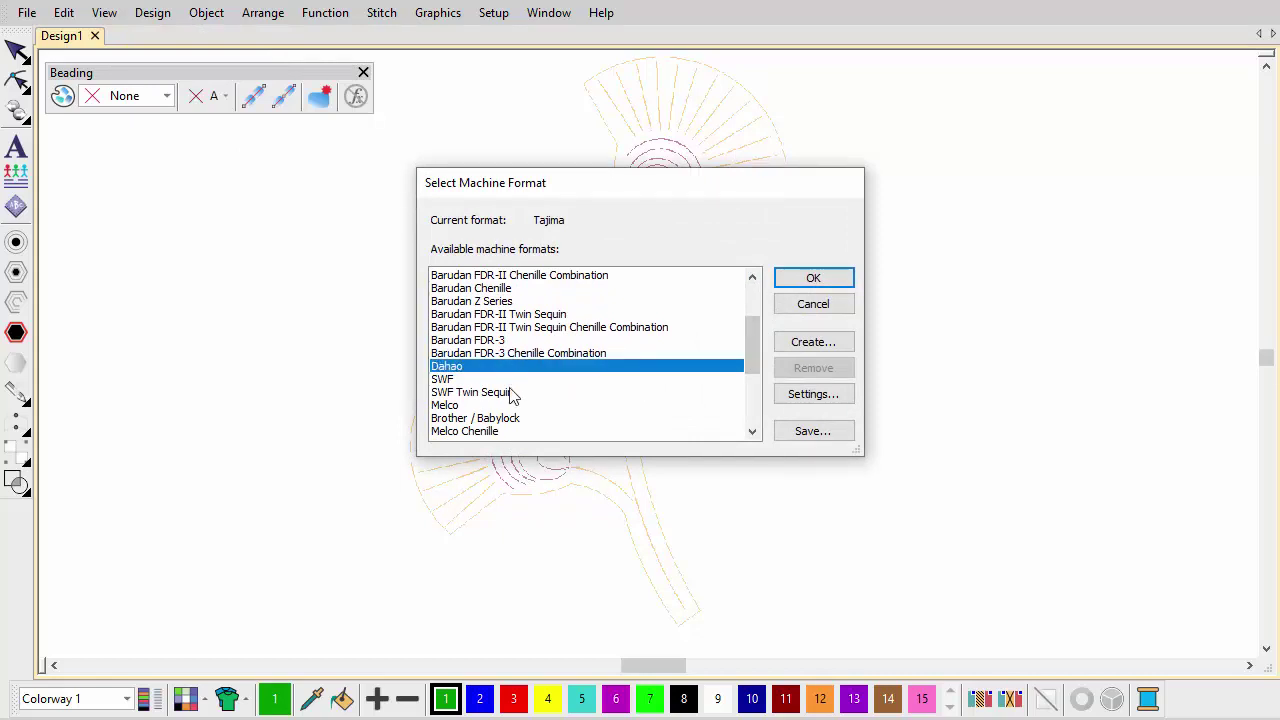
click(510, 393)
drag(751, 350, 744, 290)
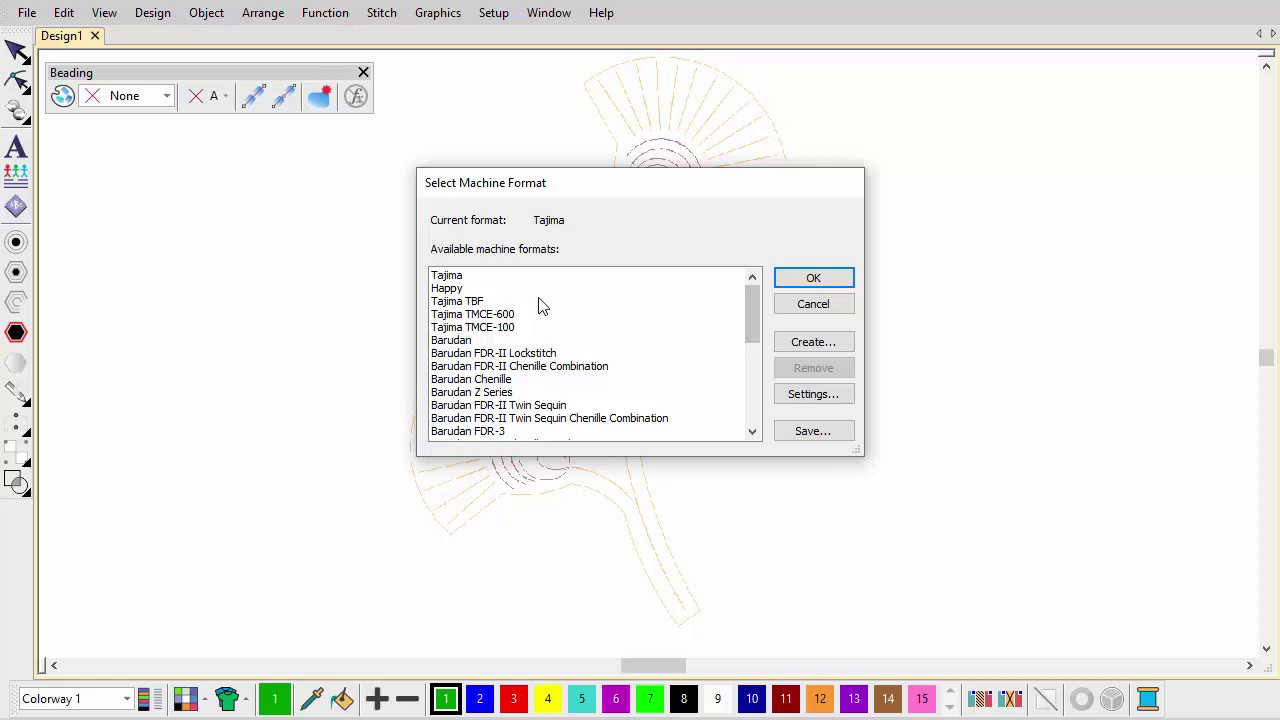
click(478, 301)
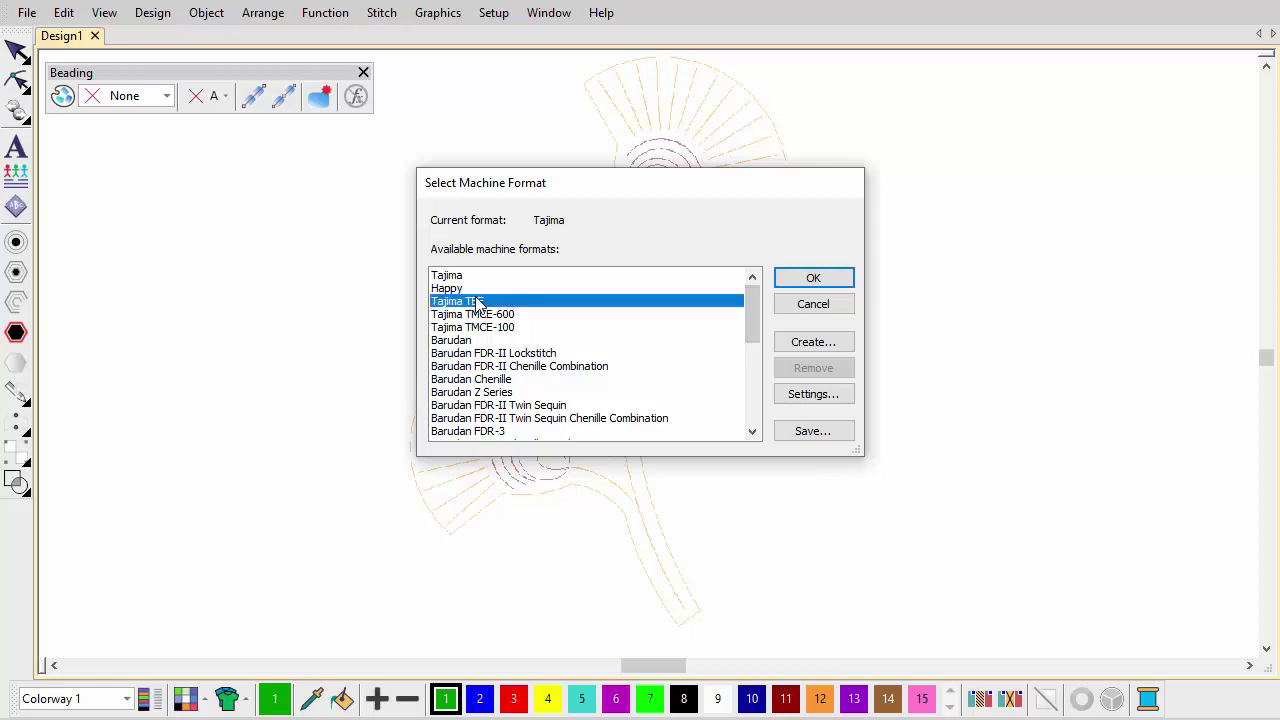
click(812, 280)
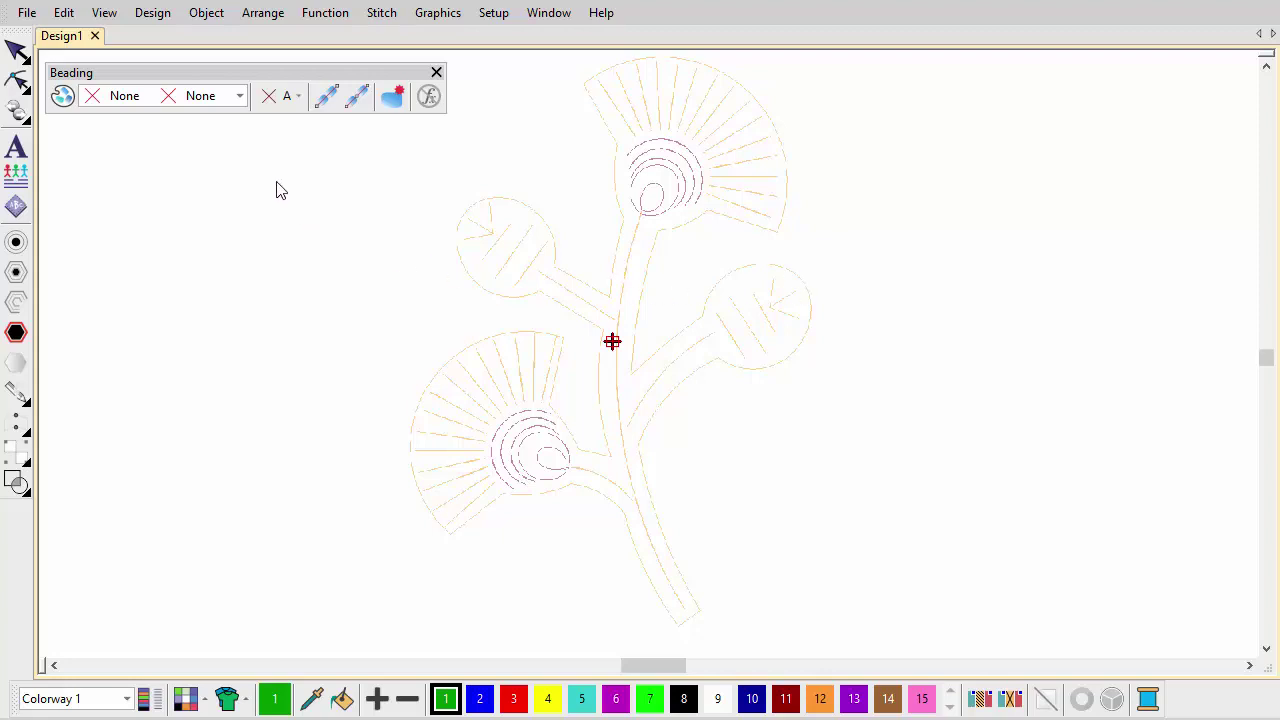
Check that the Bead Palette now lists A 1.5 and B 2.0 beads.
click(241, 100)
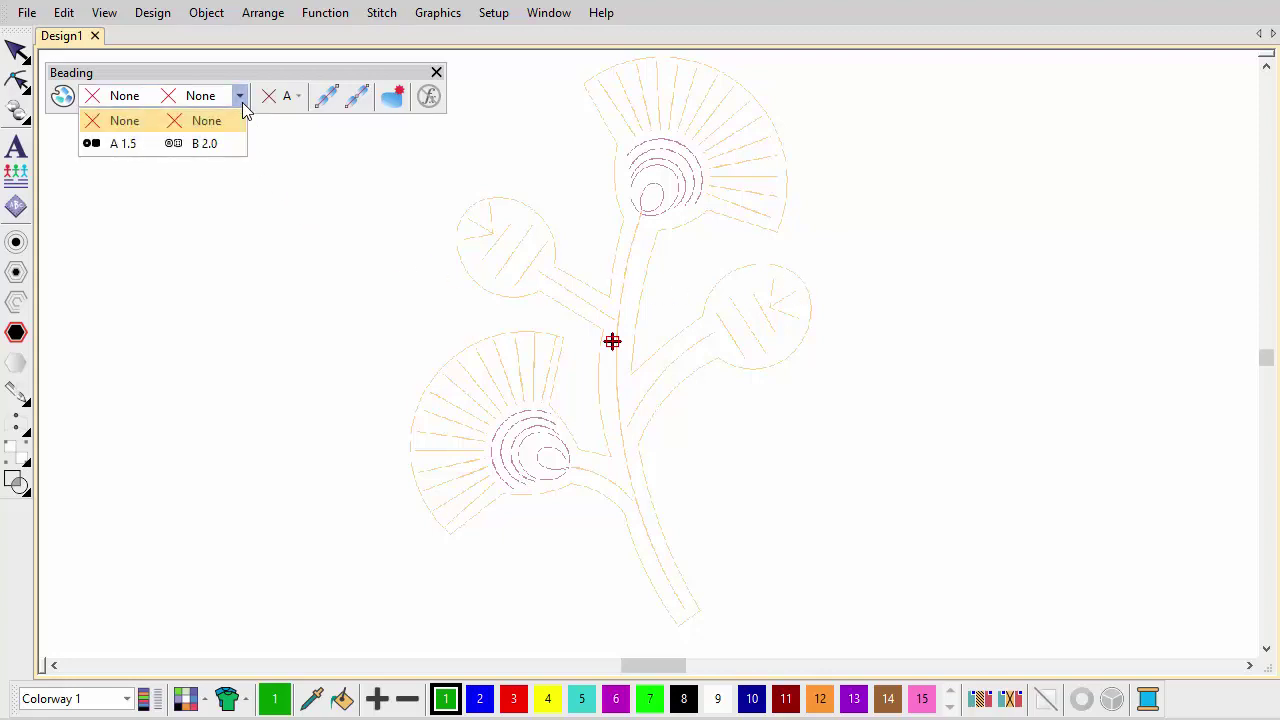
click(242, 102)
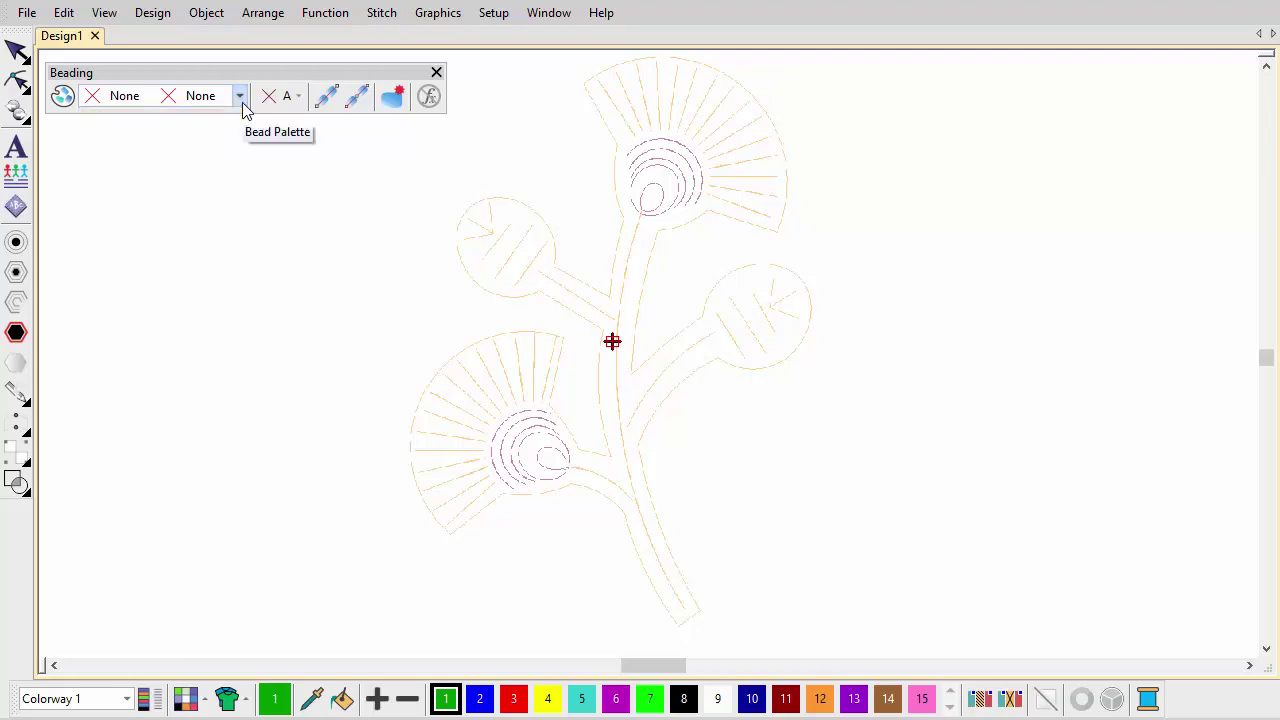
click(153, 14)
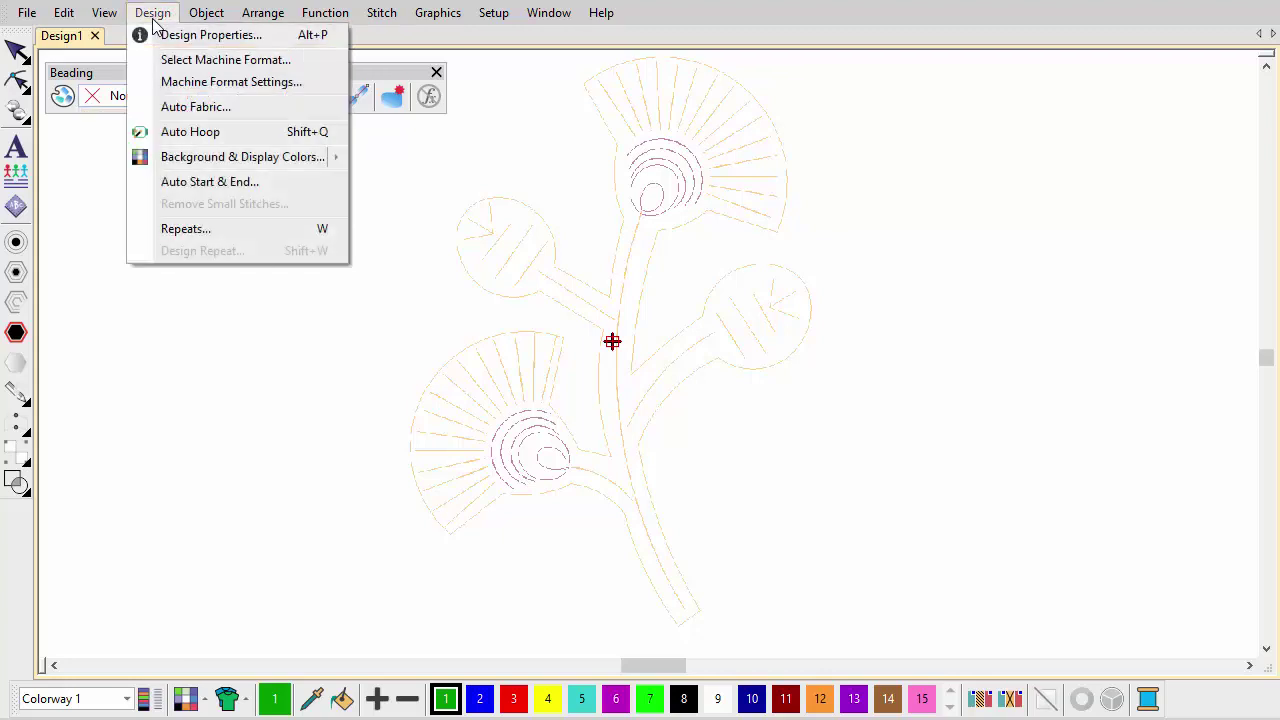
Enable 'Apply auto start & end' for the flower design in the Auto Start & End settings.
click(192, 182)
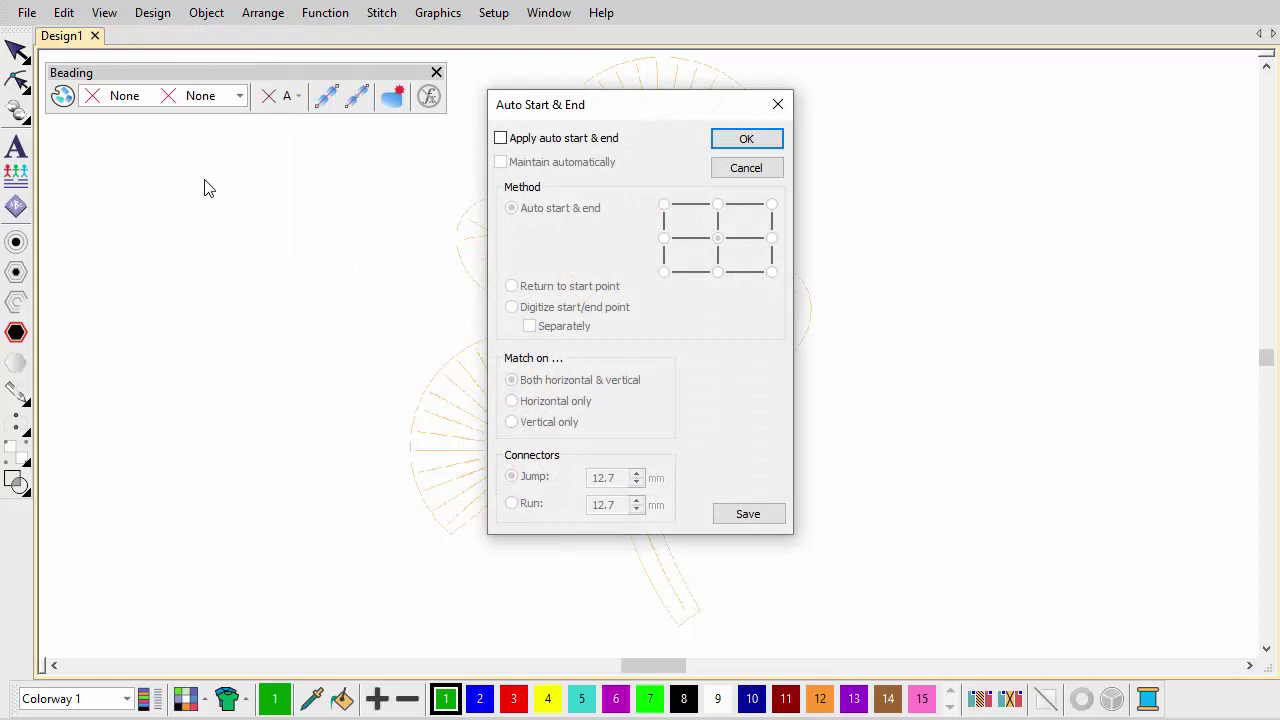
click(500, 138)
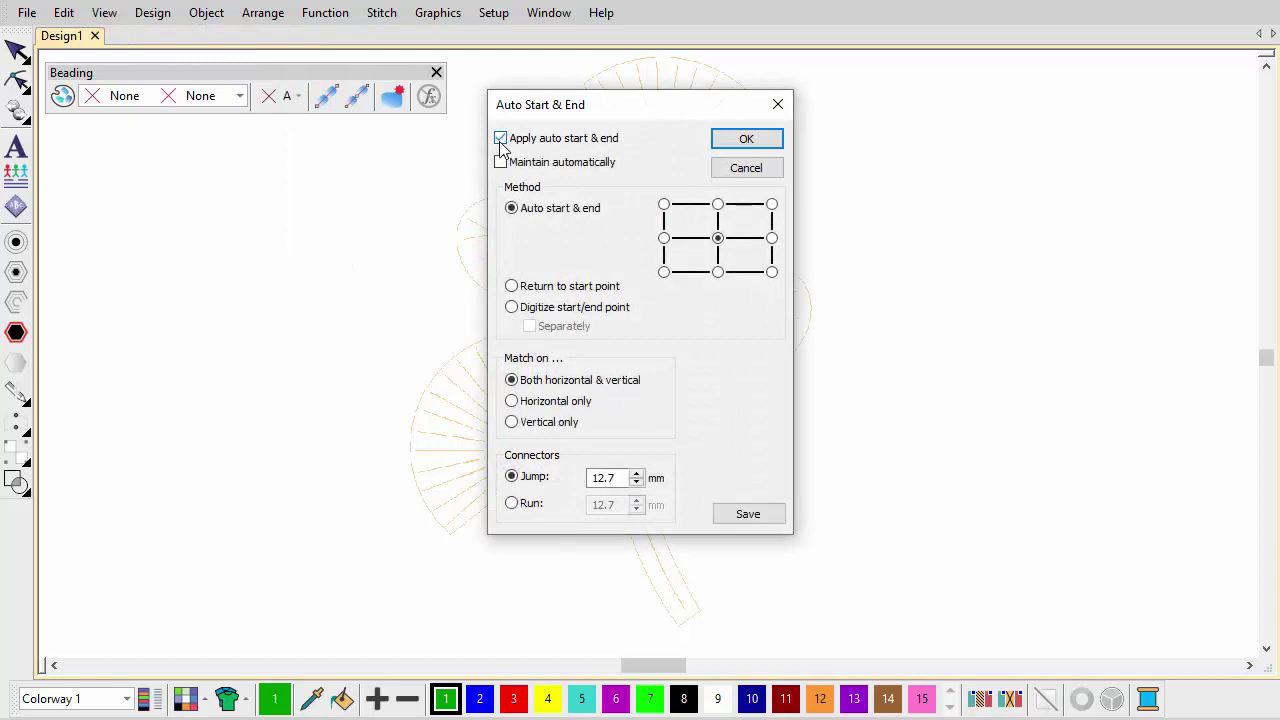
click(744, 145)
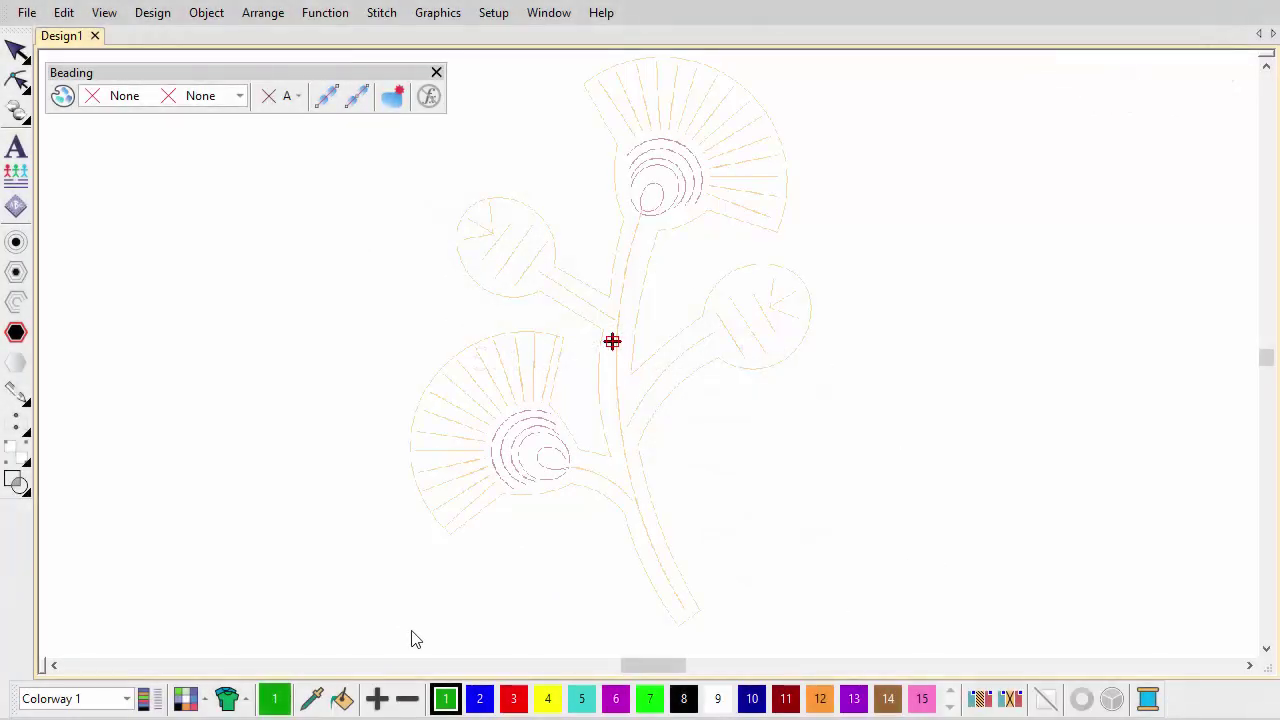
Remove six colours so the thread palette holds 9 colours.
click(407, 700)
click(407, 700)
click(407, 700)
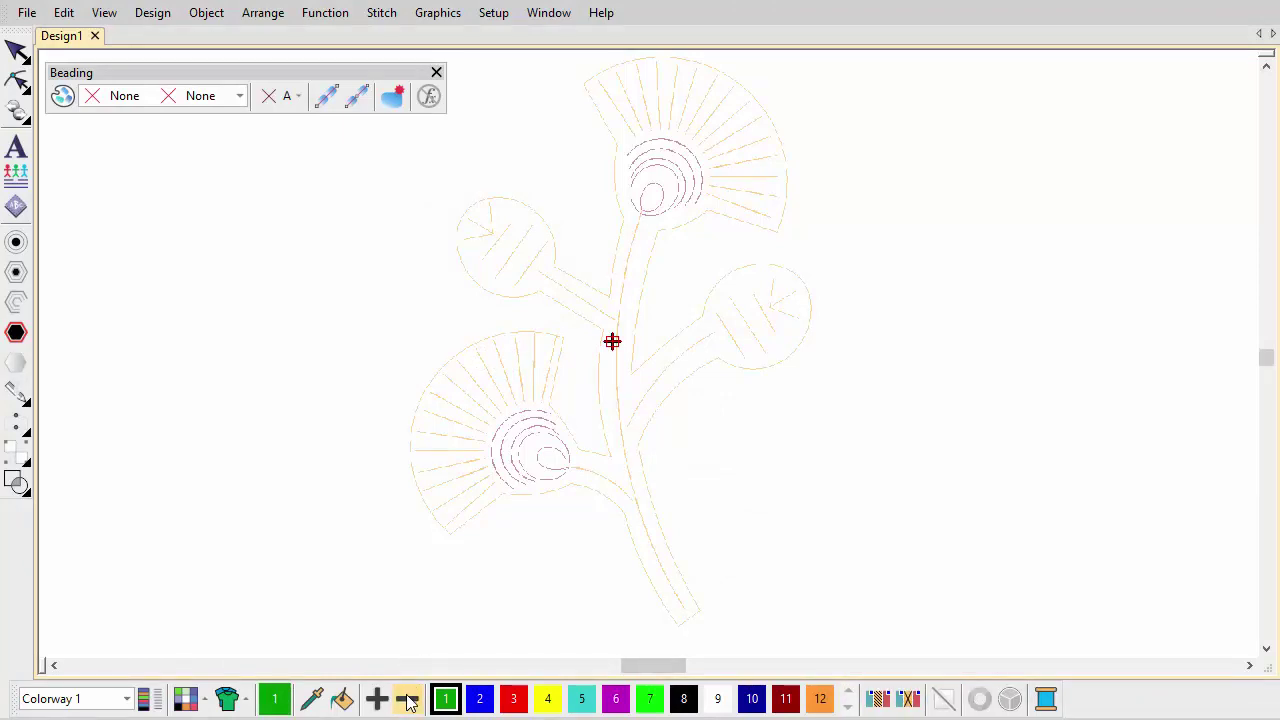
click(407, 700)
click(407, 700)
click(407, 700)
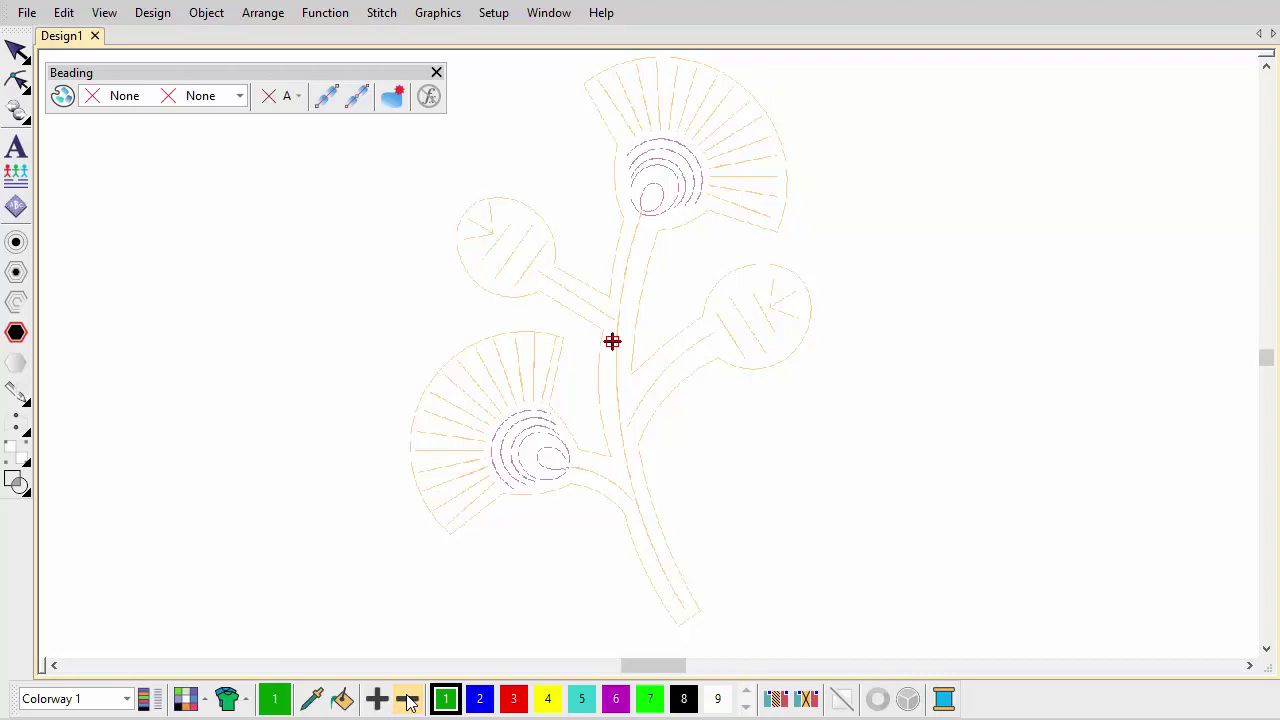
Assign maroon thread 1383 to colour 1 and orange thread 1437 to colour 9.
click(944, 699)
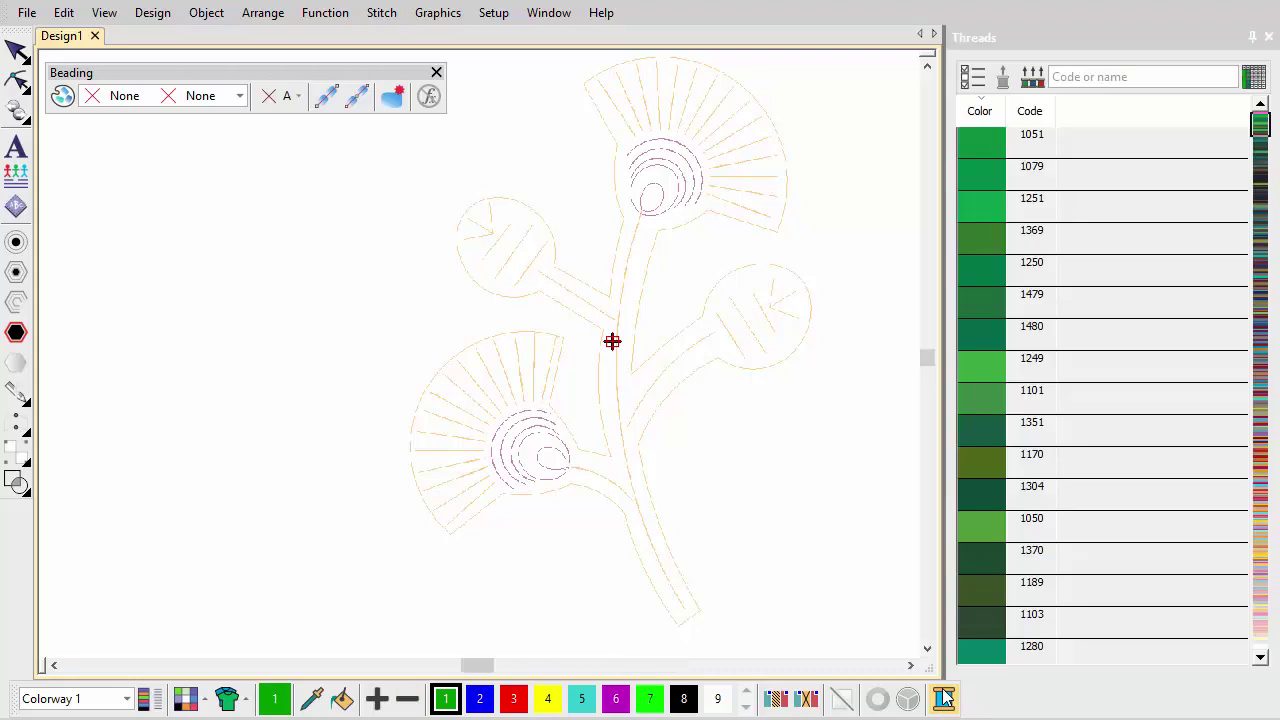
click(1090, 84)
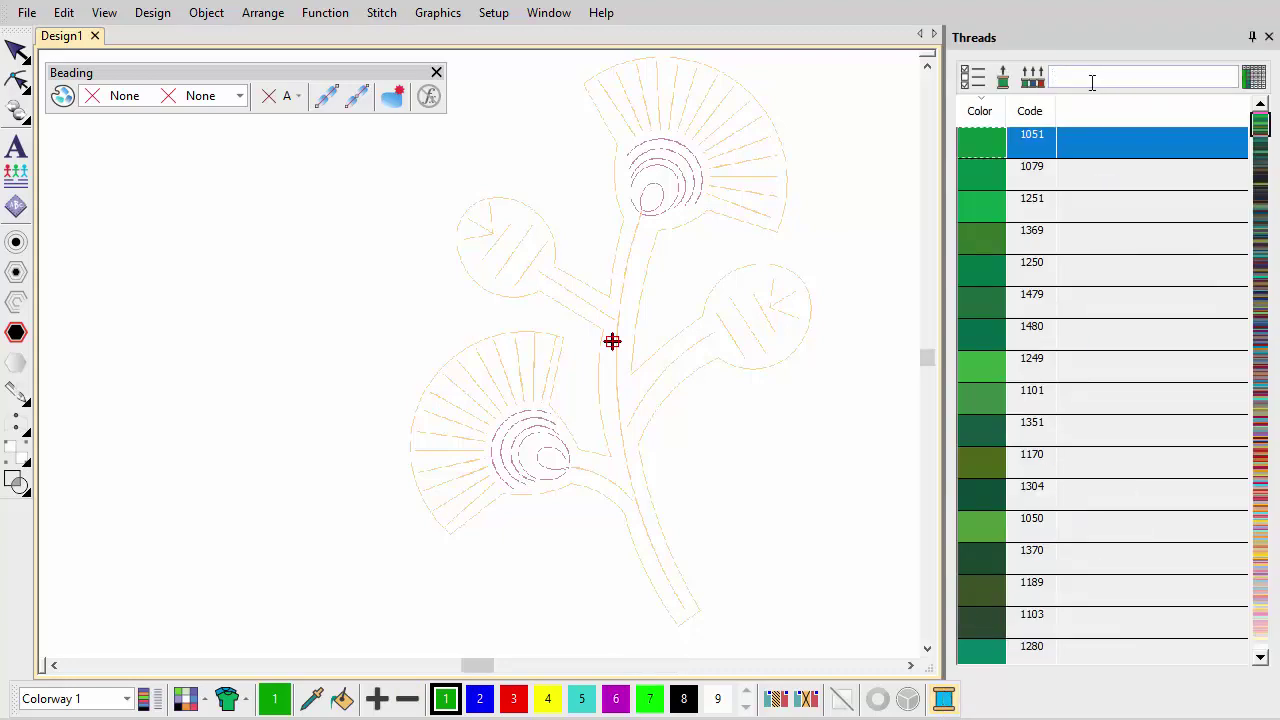
text(13)
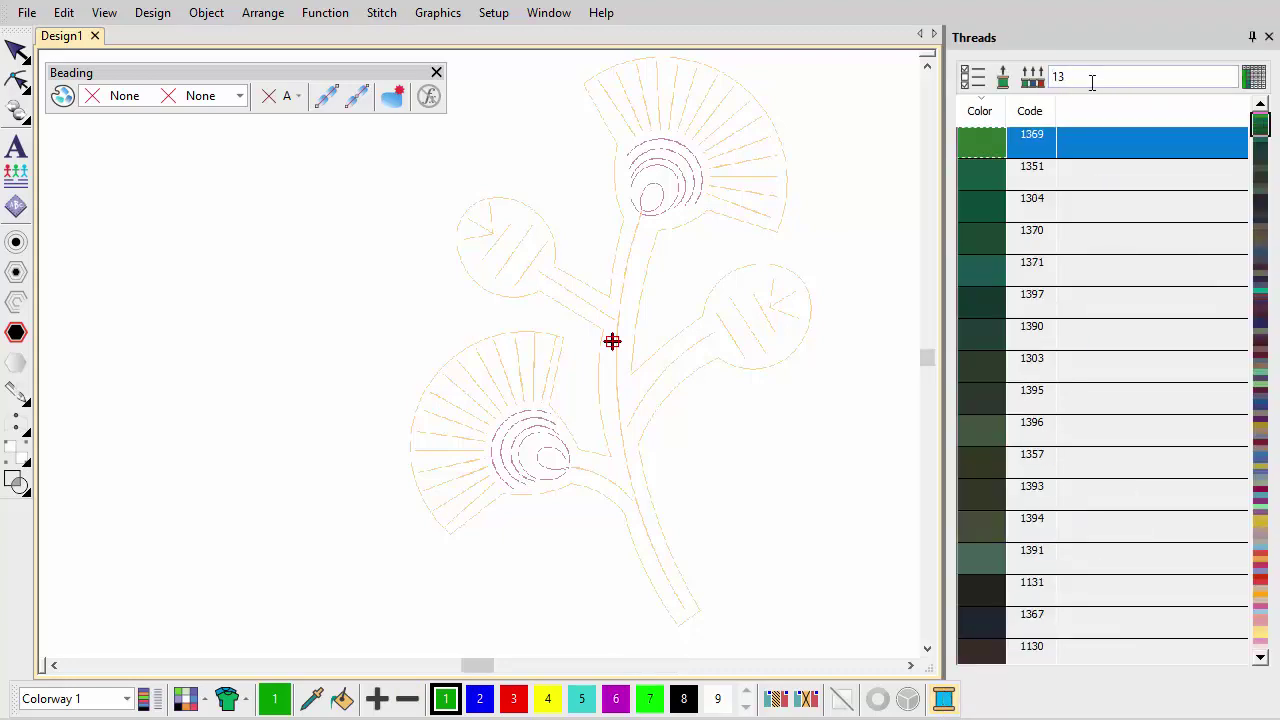
text(83)
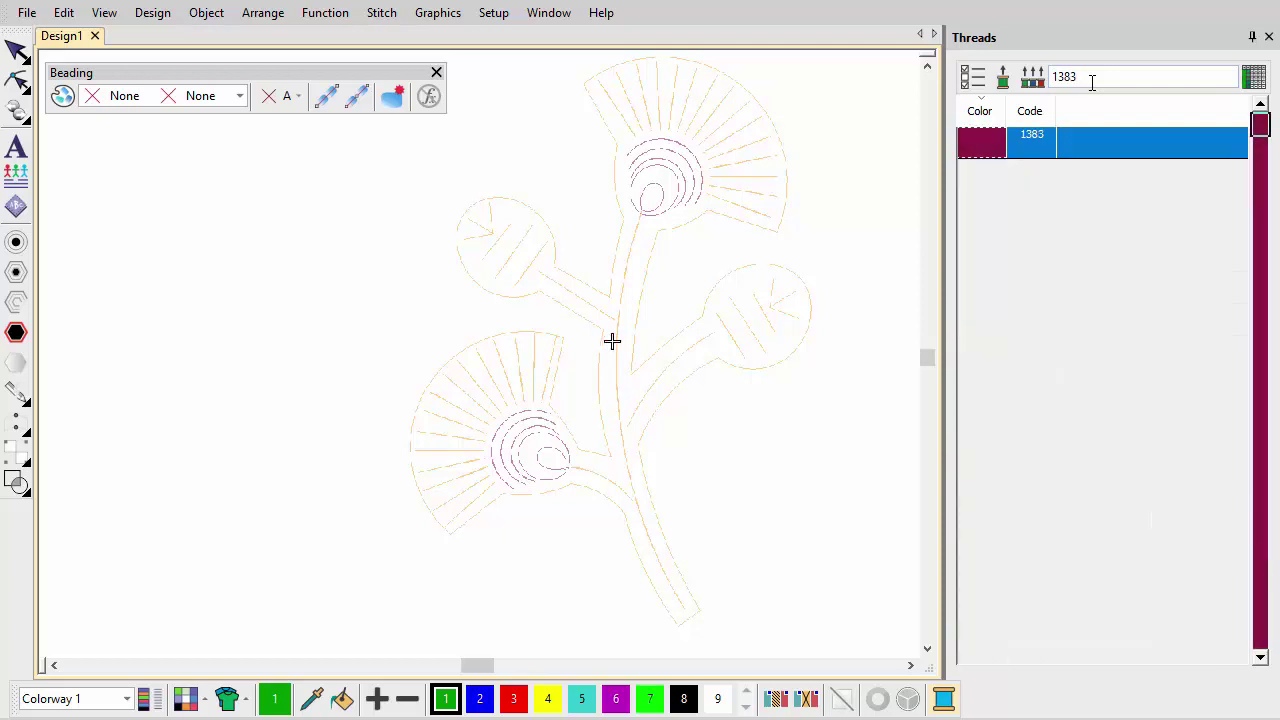
key(Return)
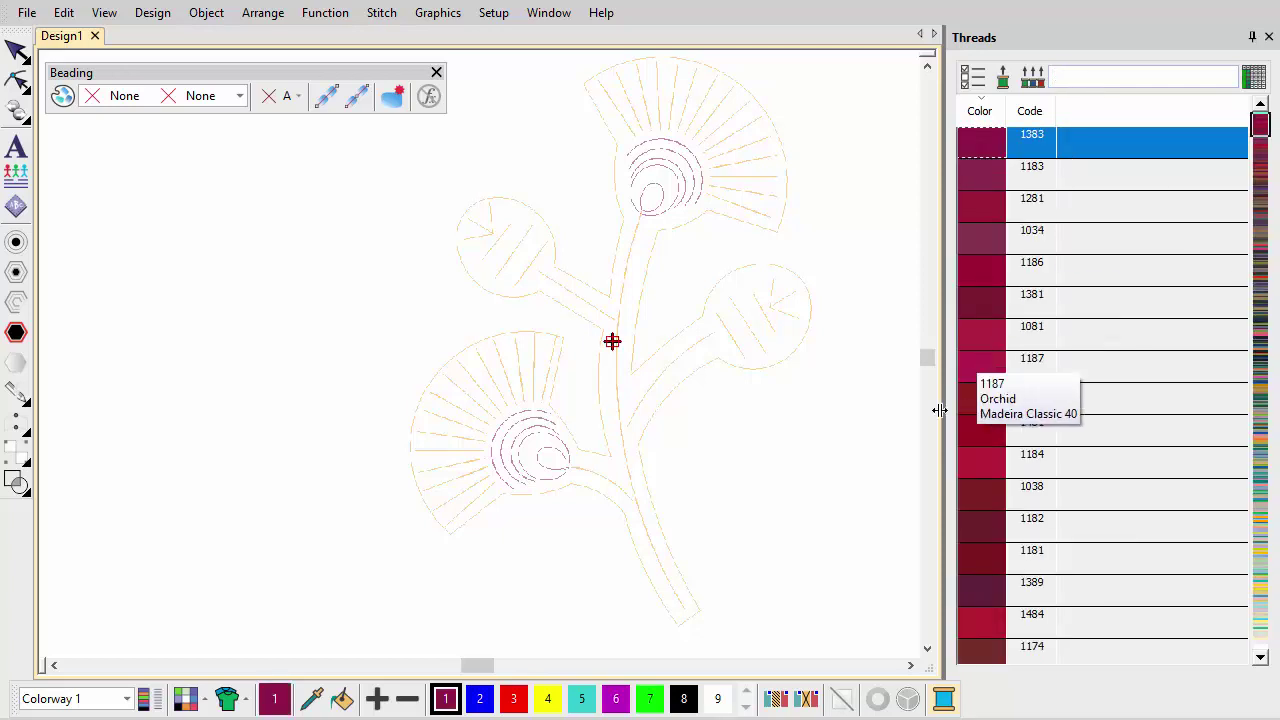
click(722, 702)
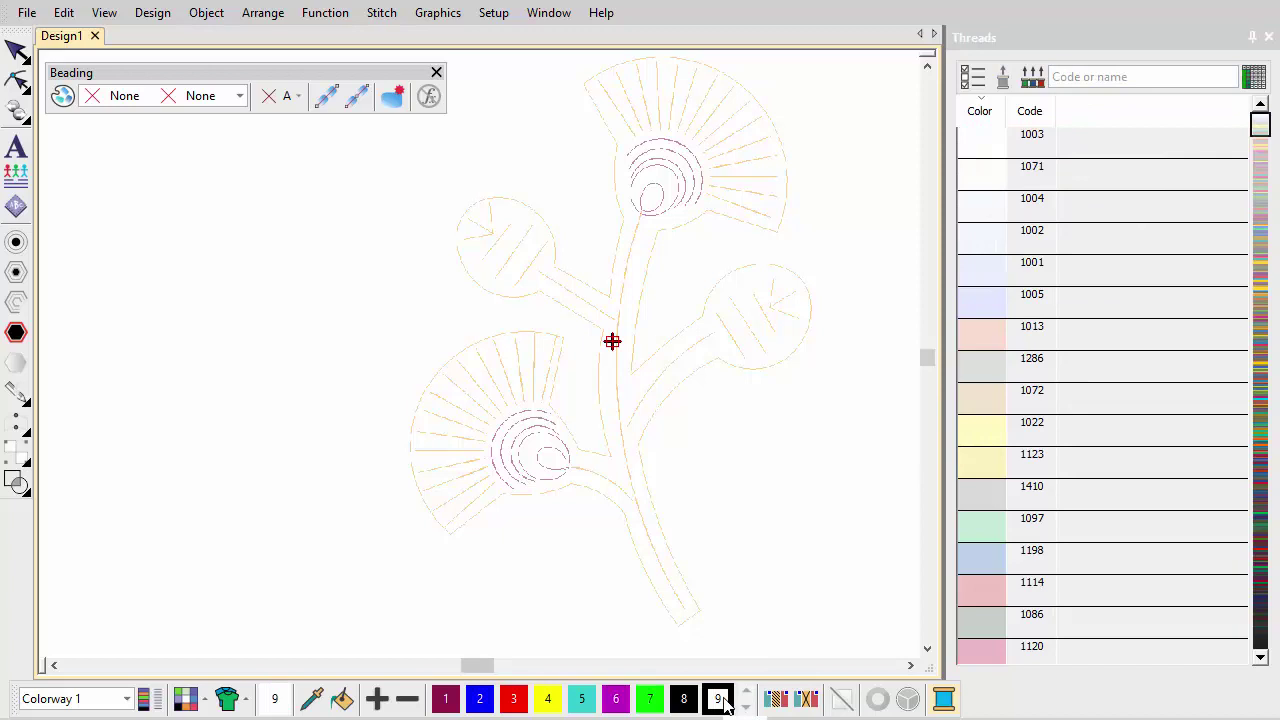
click(1068, 78)
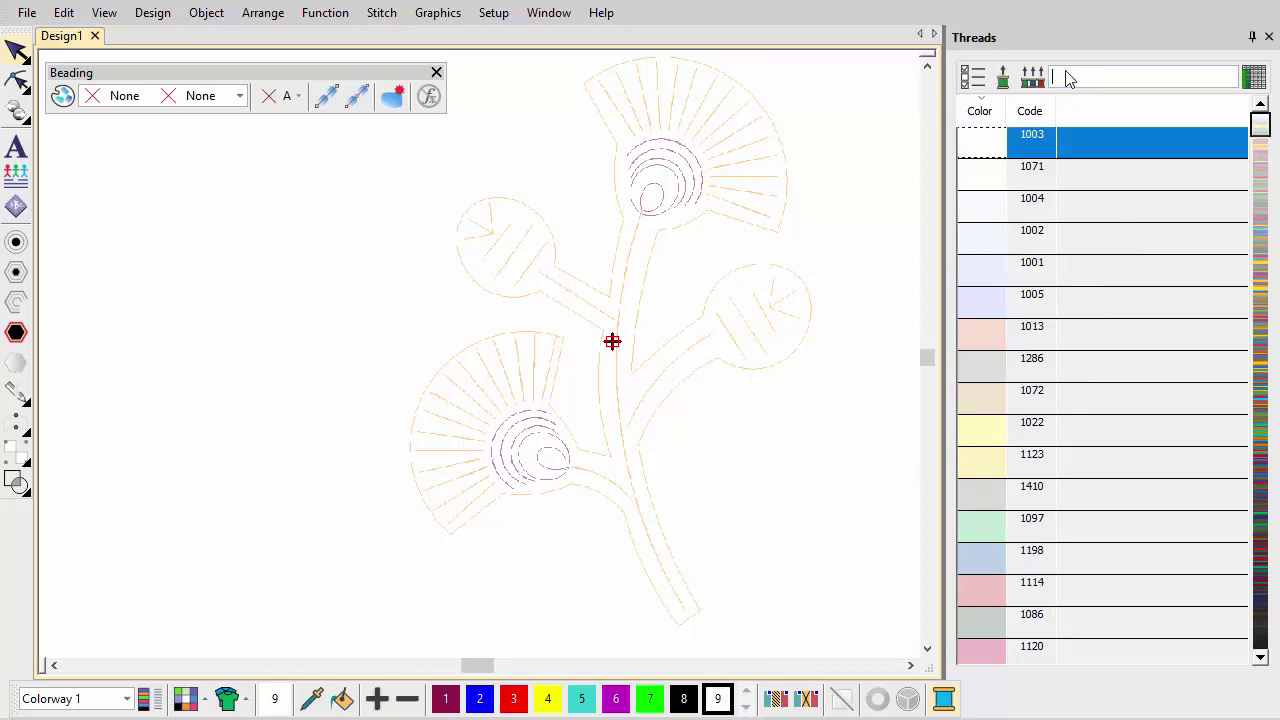
text(14)
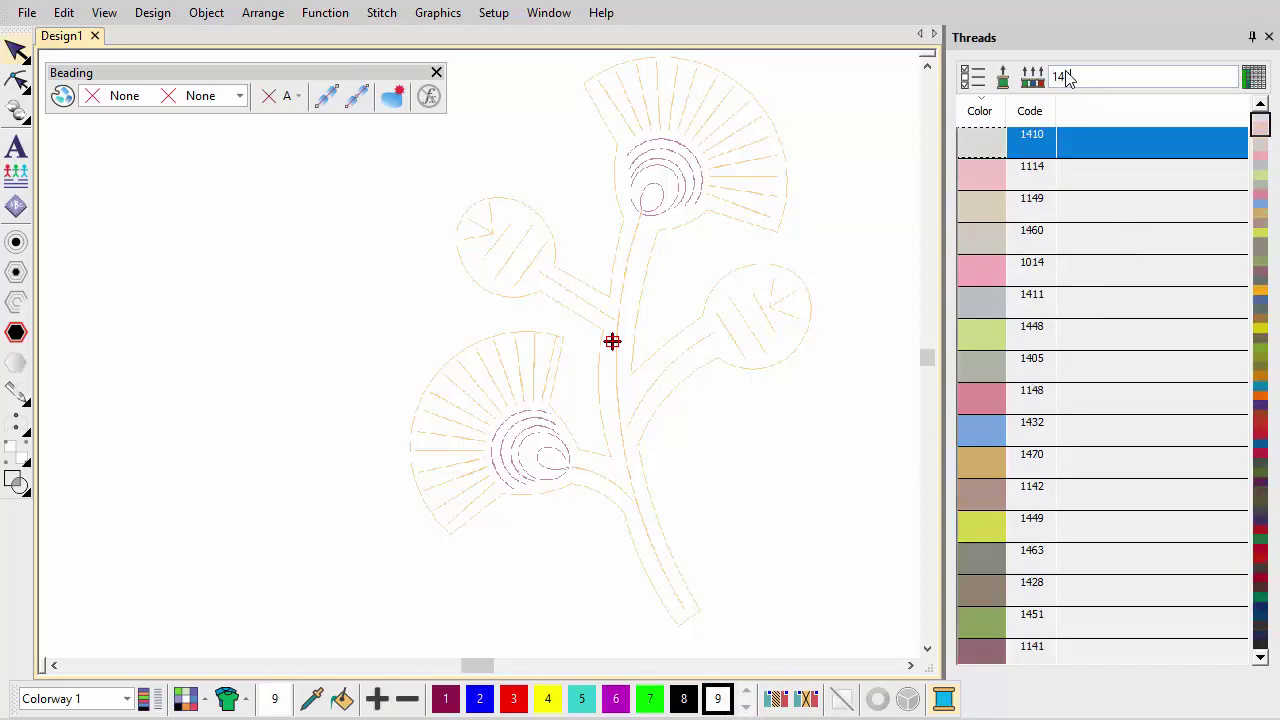
text(37)
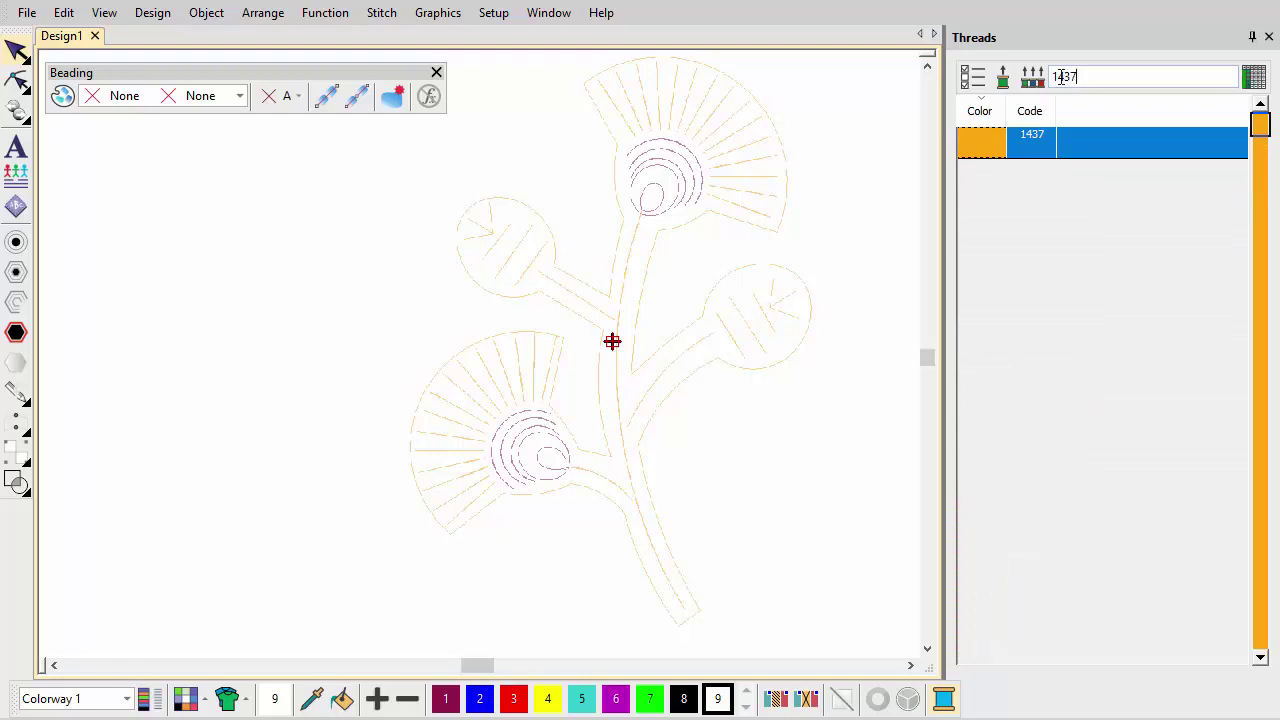
key(Return)
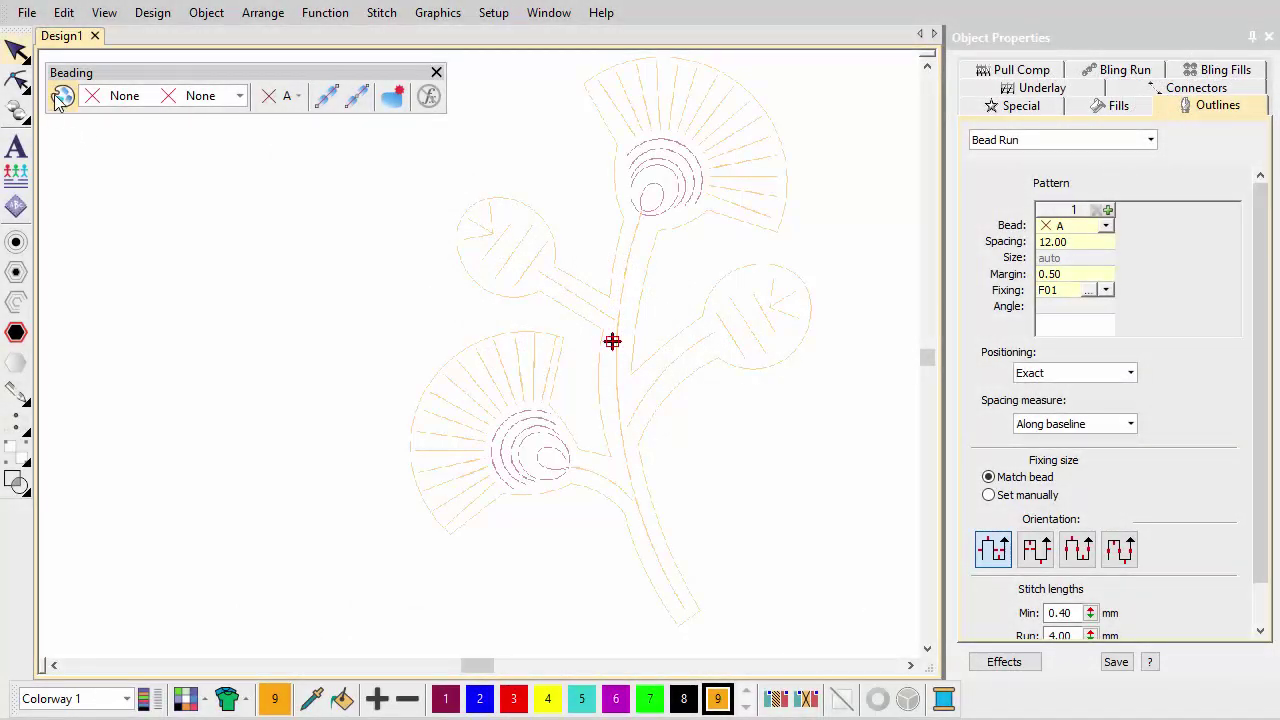
Make bead A red with size 2.0, hole 0.8 and height 2.0, and bead B dark red.
click(60, 97)
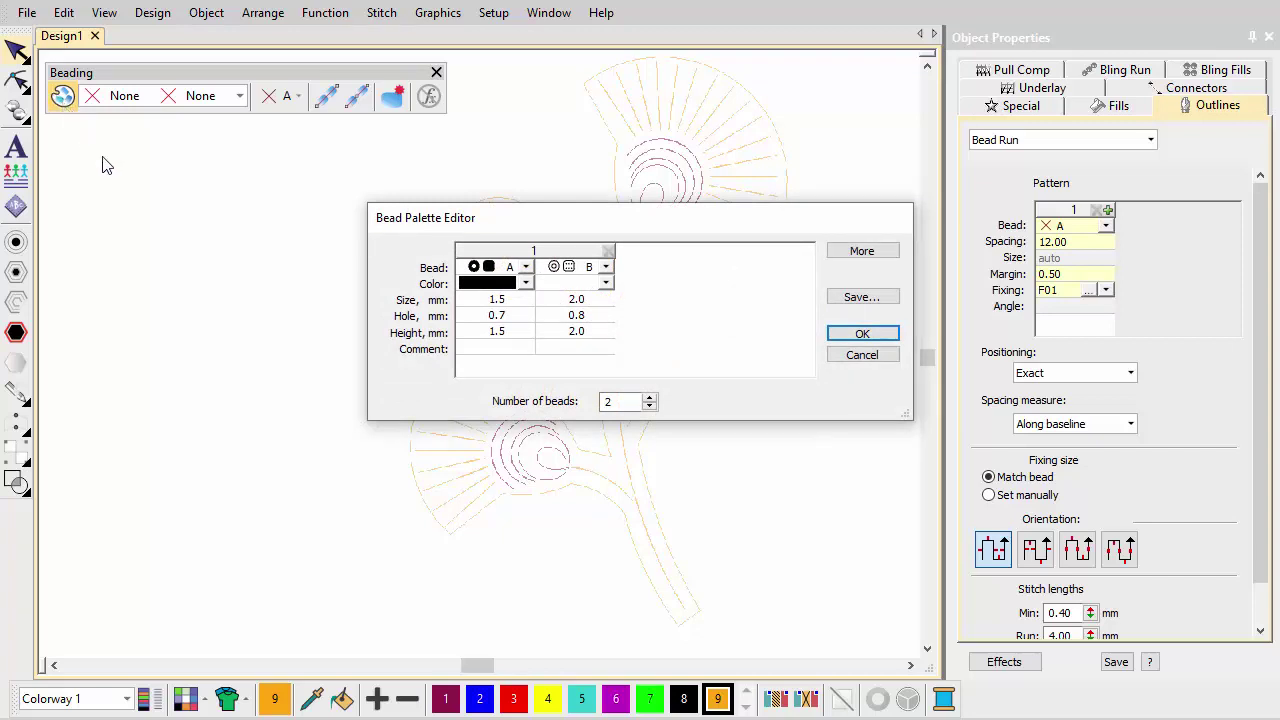
click(527, 286)
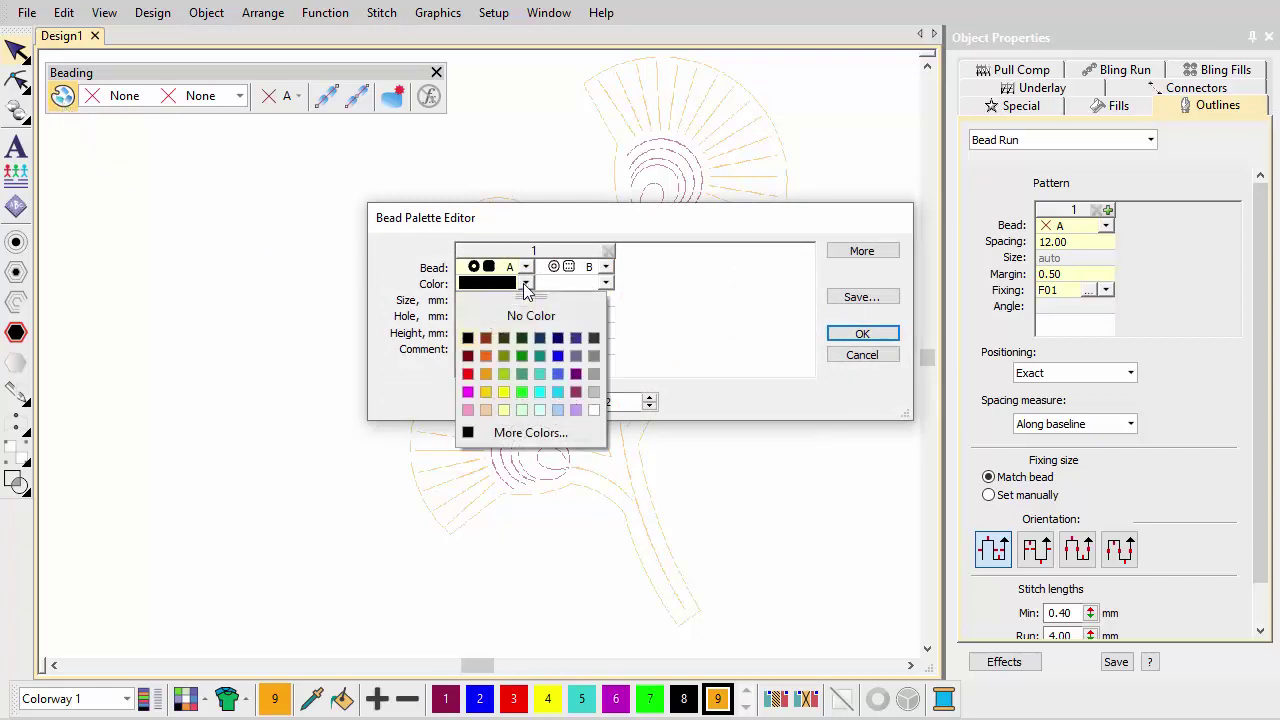
click(466, 373)
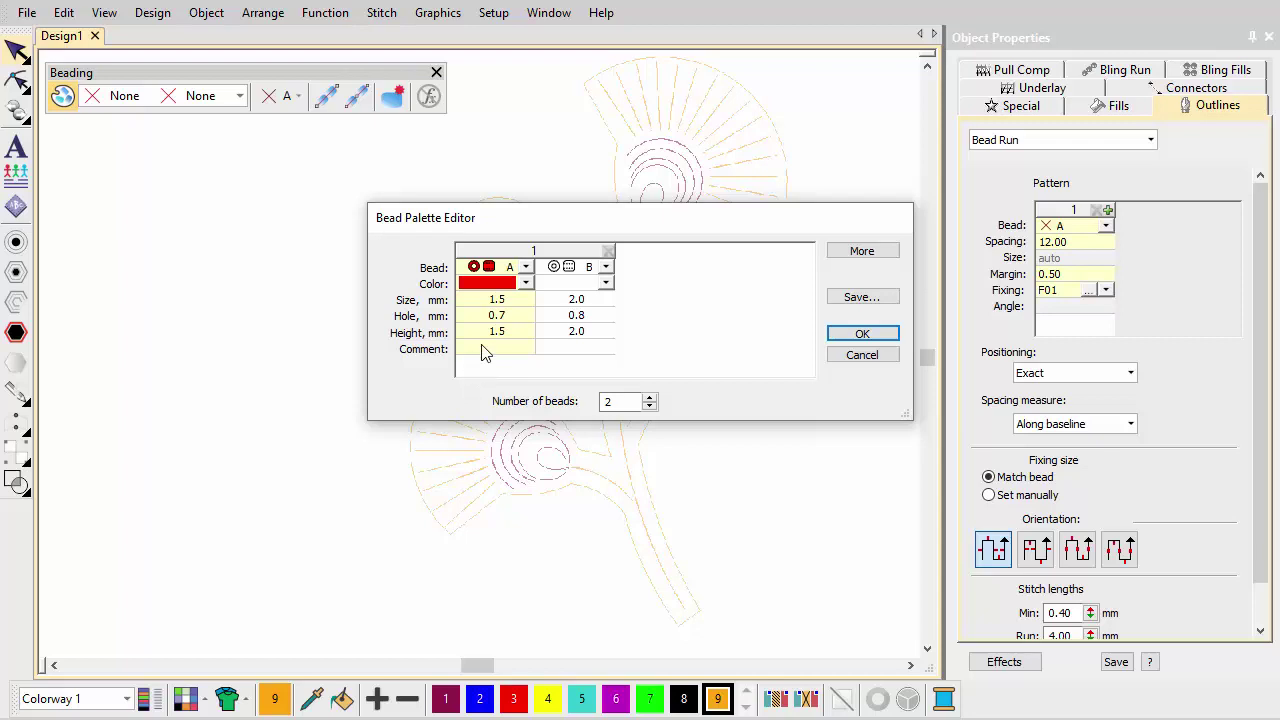
click(494, 299)
text(2.0)
click(508, 315)
text(0.8)
drag(520, 333, 482, 334)
text(2.0)
click(607, 285)
click(607, 285)
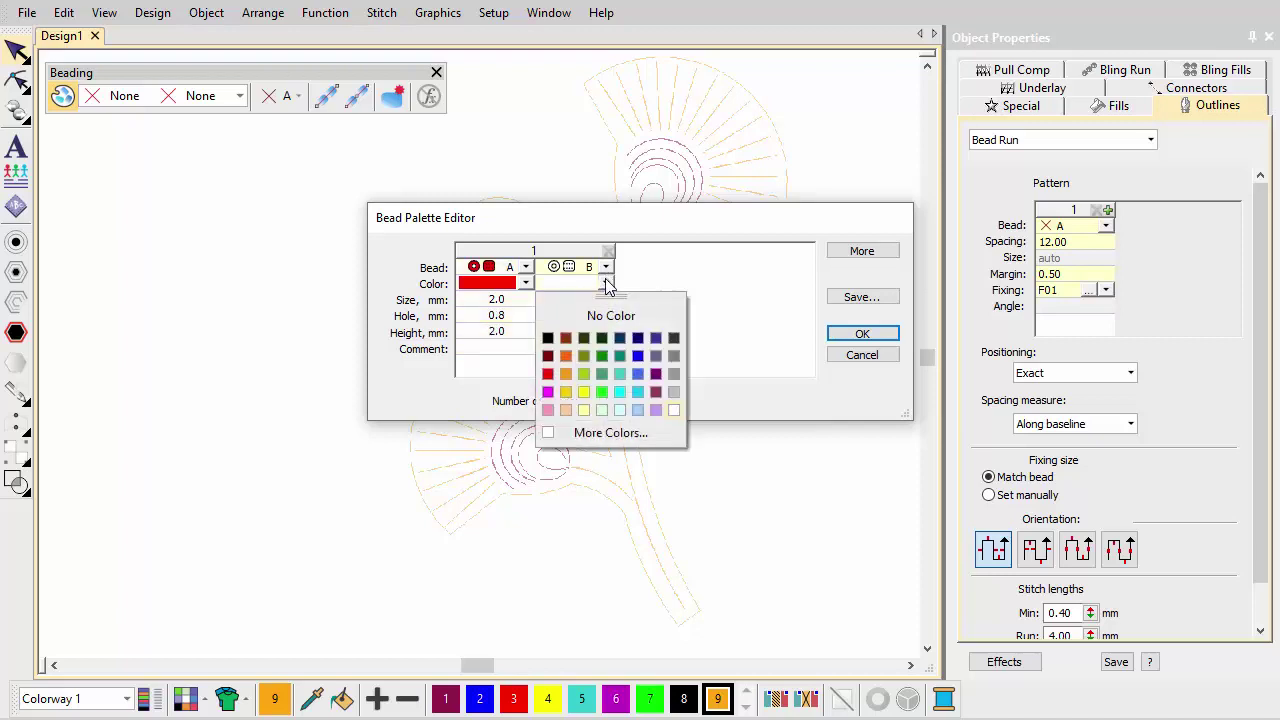
click(566, 345)
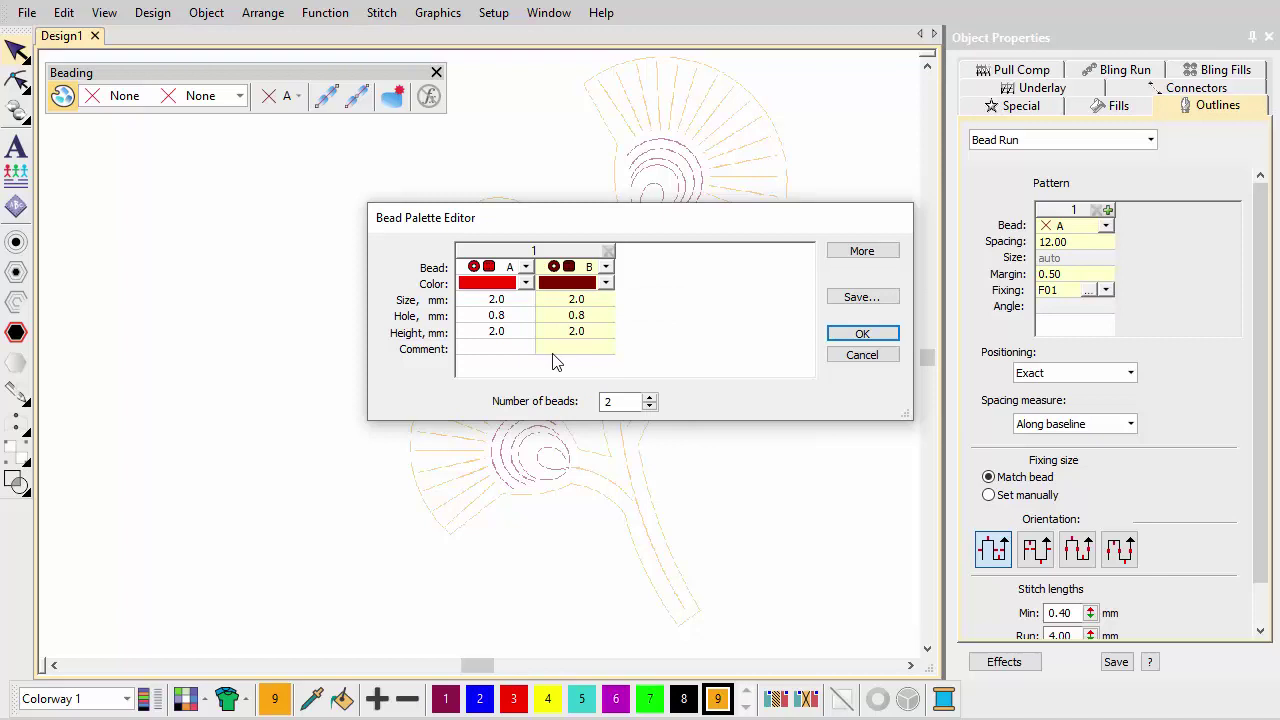
Add a second bead set with a reshaped light-yellow bead A, and apply the palette.
click(891, 251)
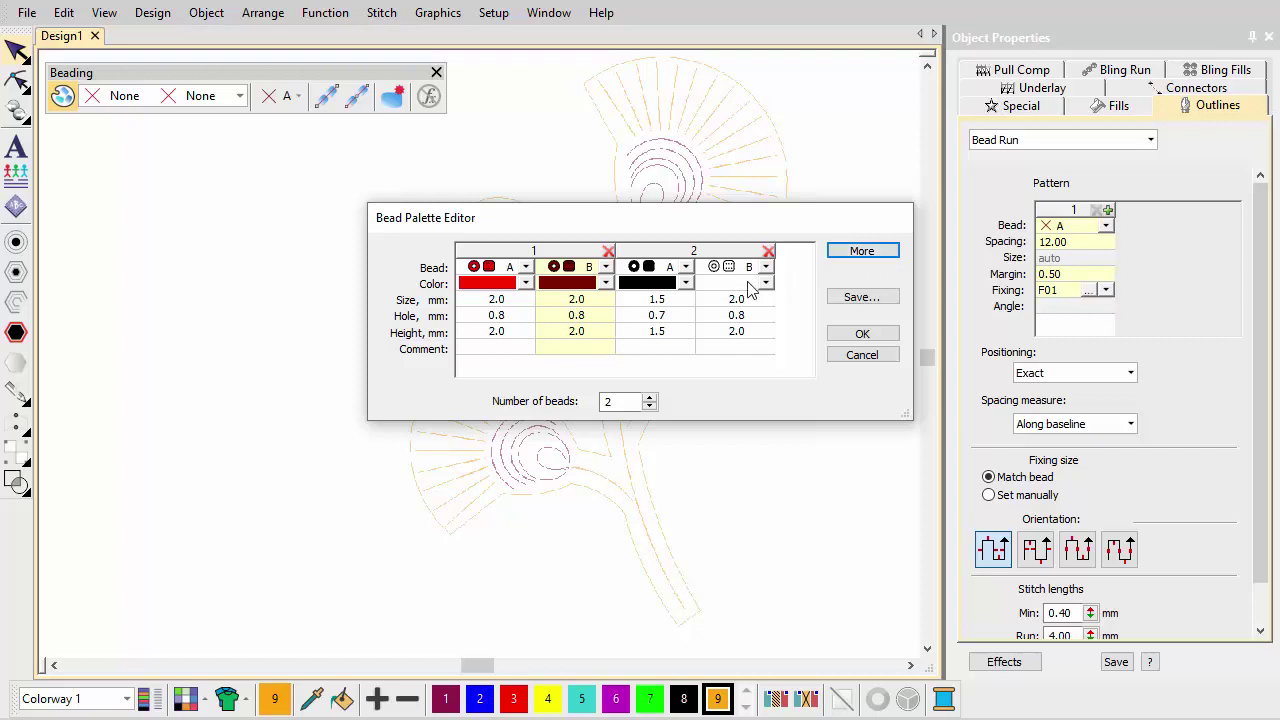
click(686, 267)
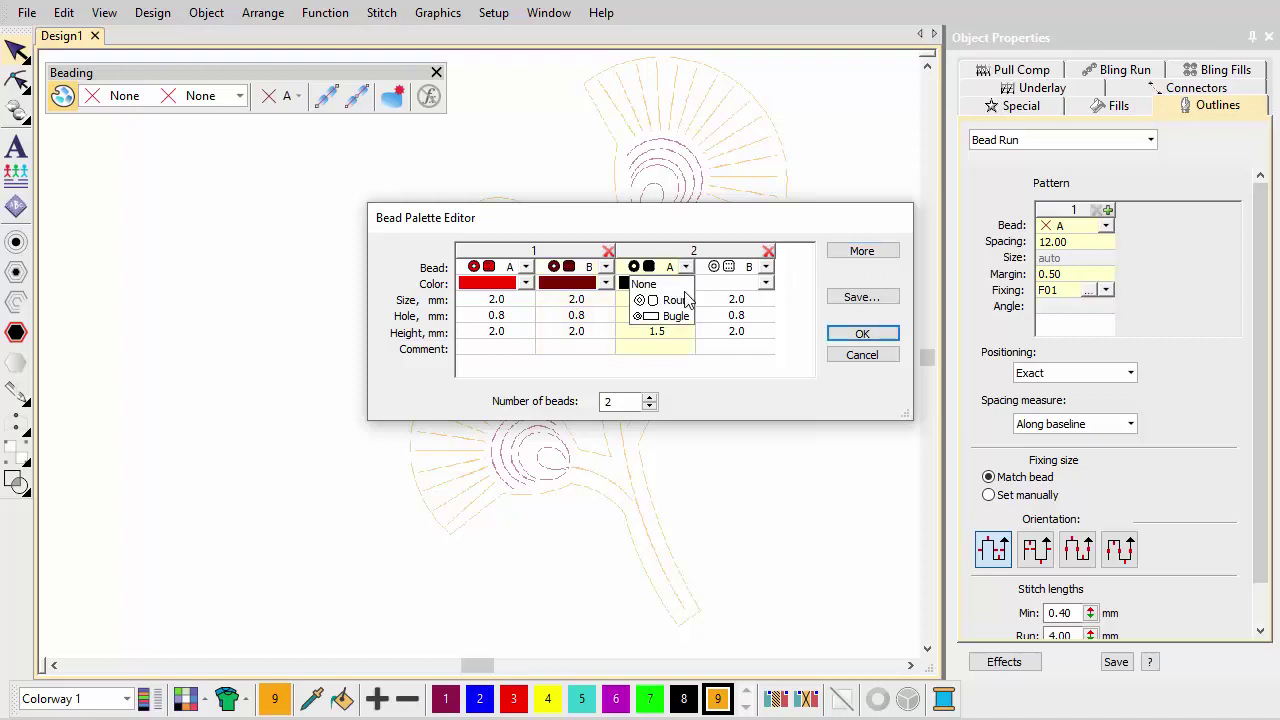
click(676, 316)
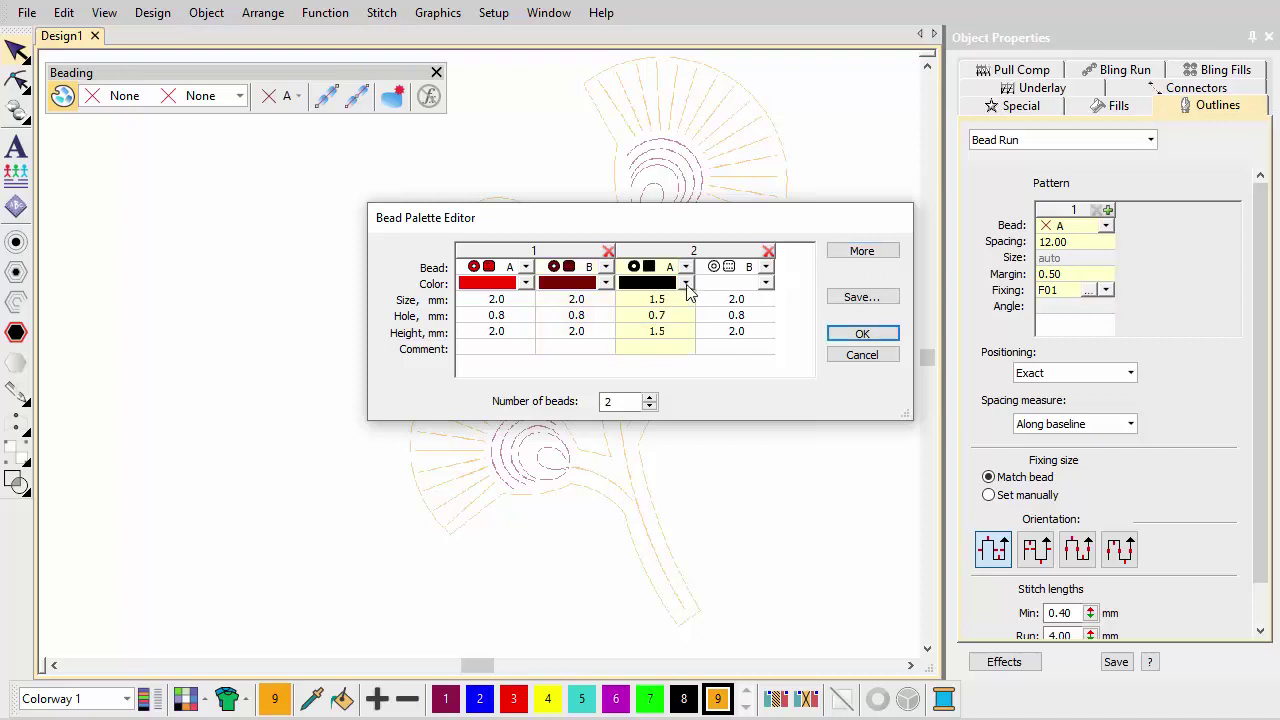
click(686, 284)
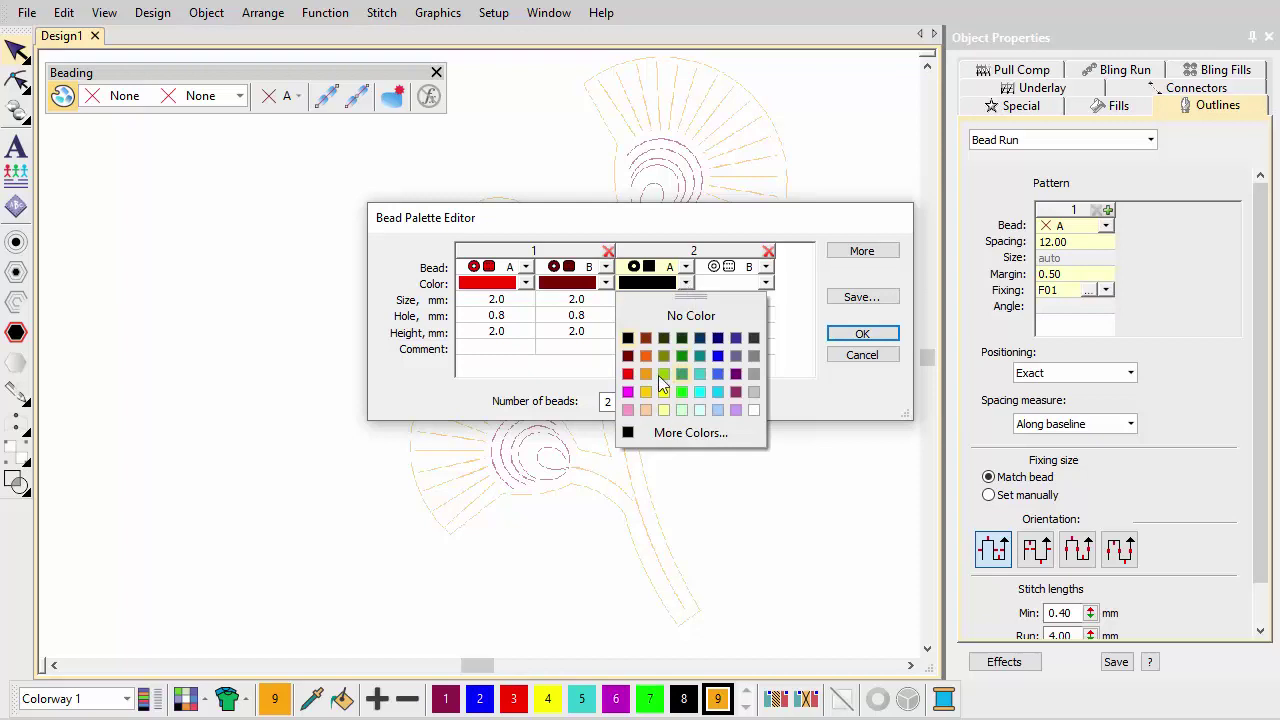
click(660, 410)
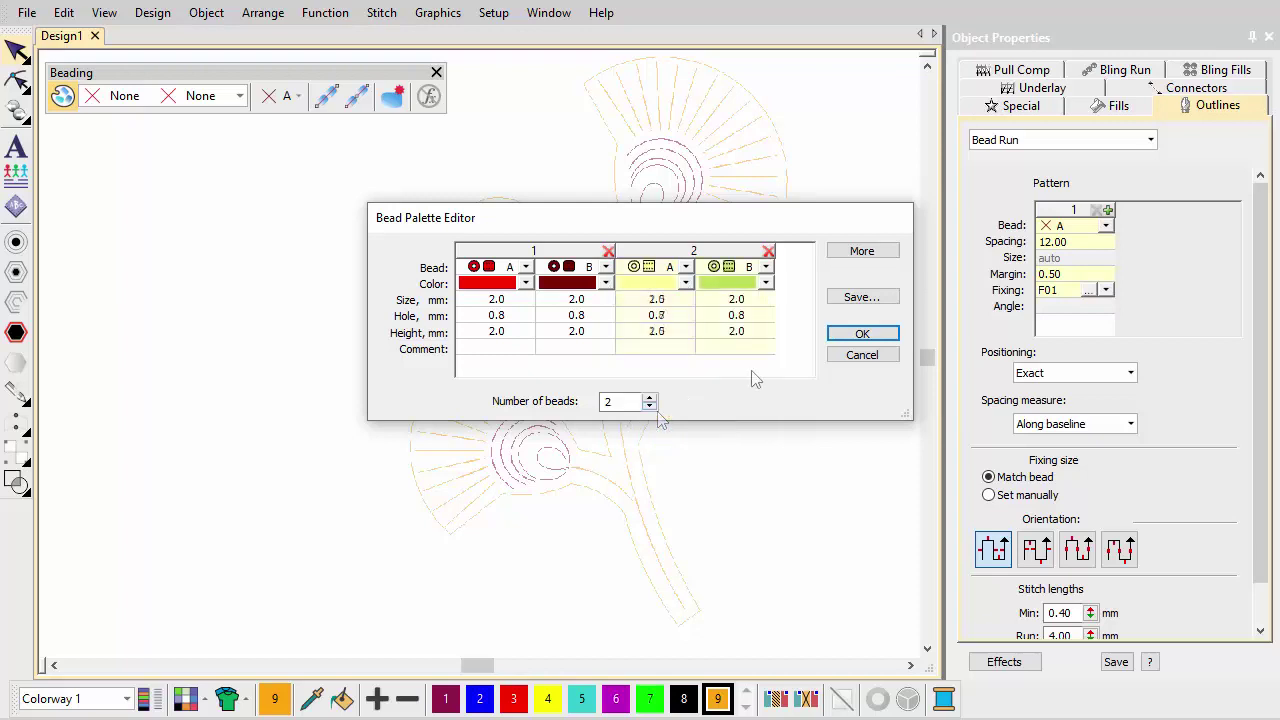
click(862, 334)
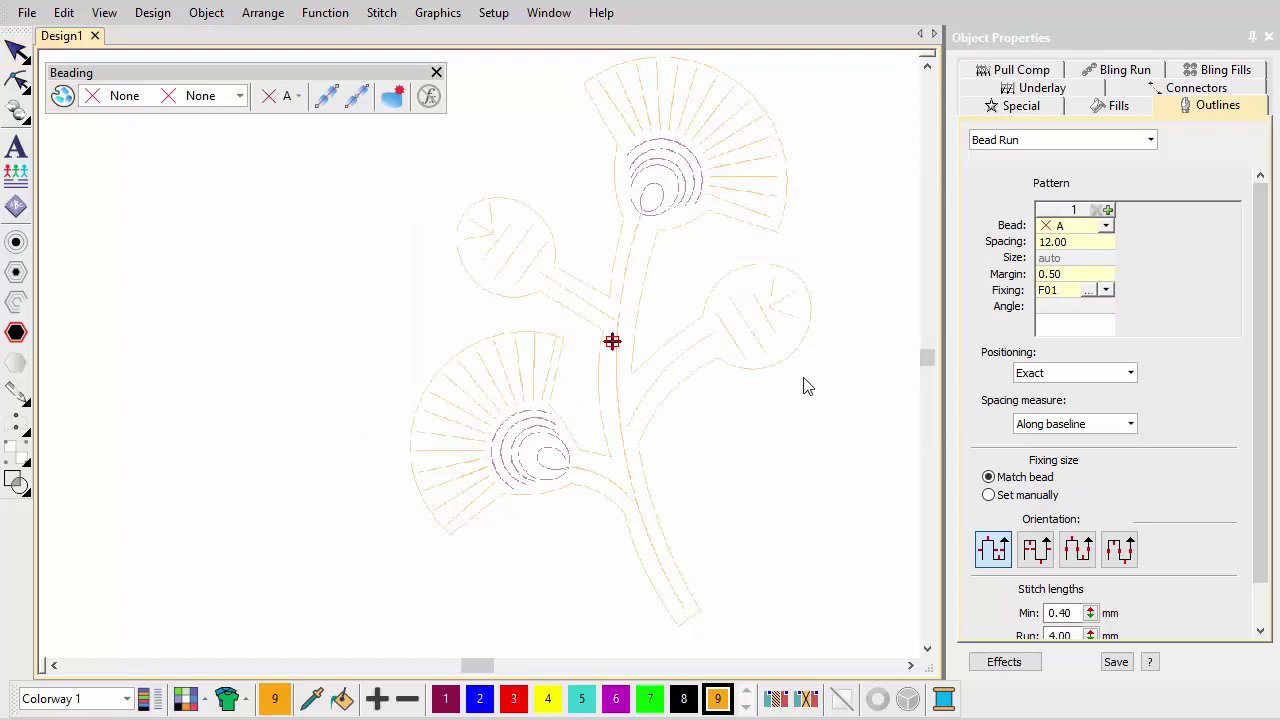
click(241, 96)
Select the A 2.0 / B 2.0 bead pair and open the Bead list in Object Properties.
click(230, 148)
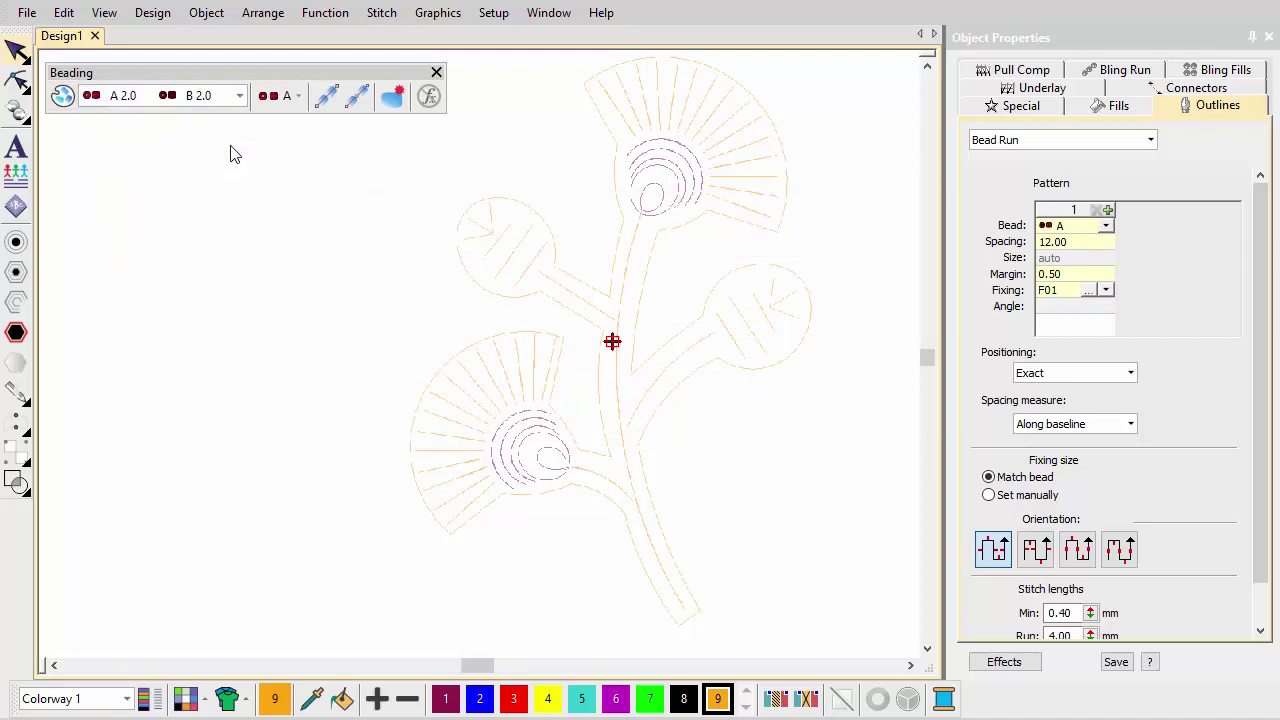
click(1105, 226)
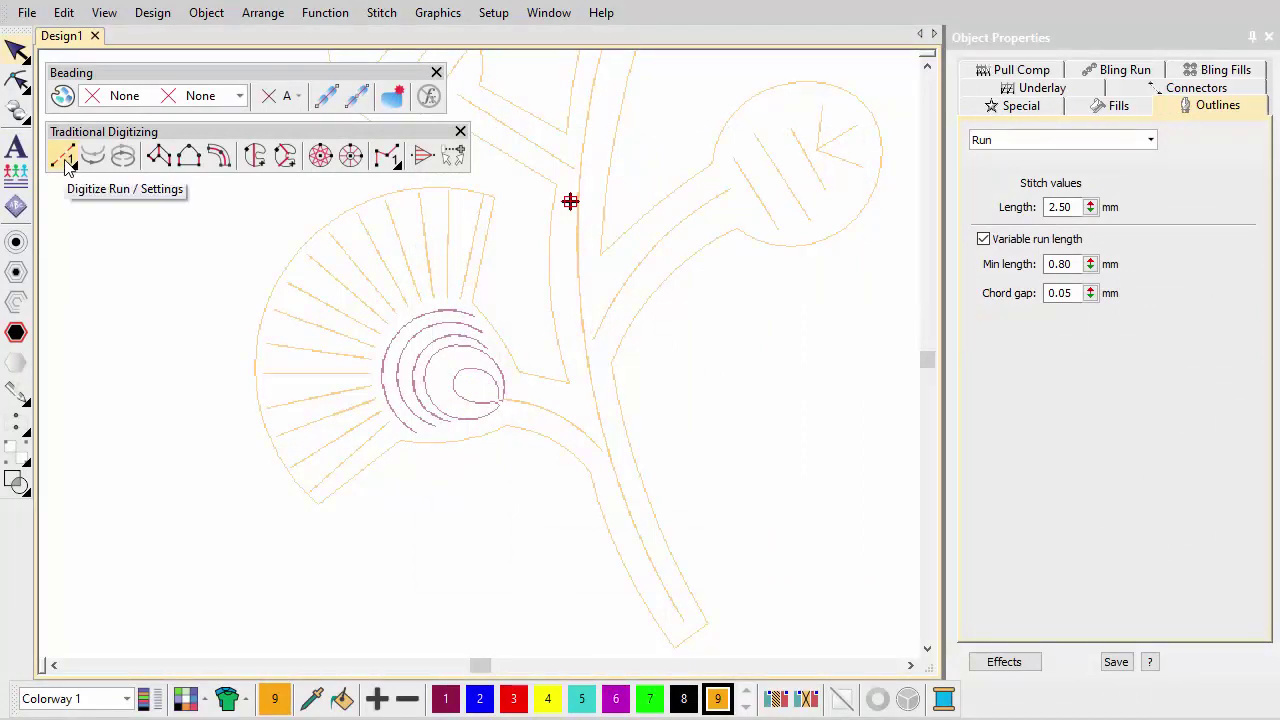
Draw a run line from the lower flower's centre along its branch, then choose the light-yellow/green A 2.0 / B 2.0 set.
mouse_move(66, 166)
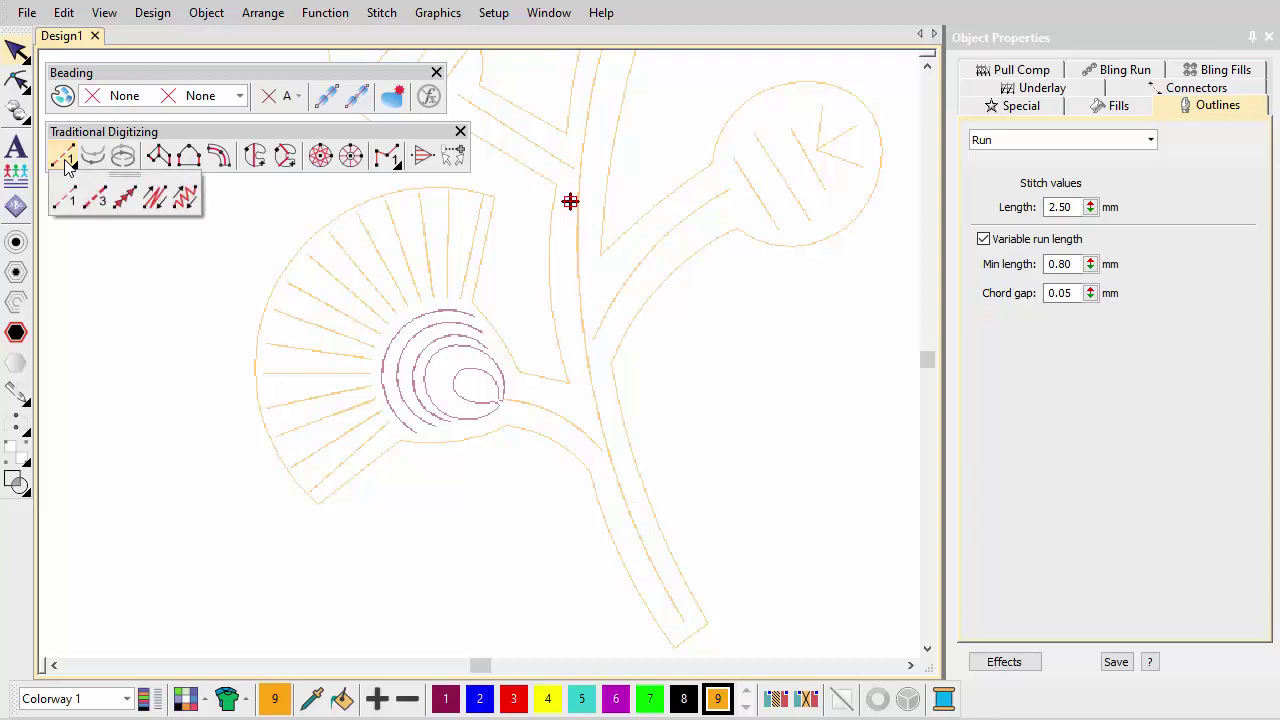
click(72, 200)
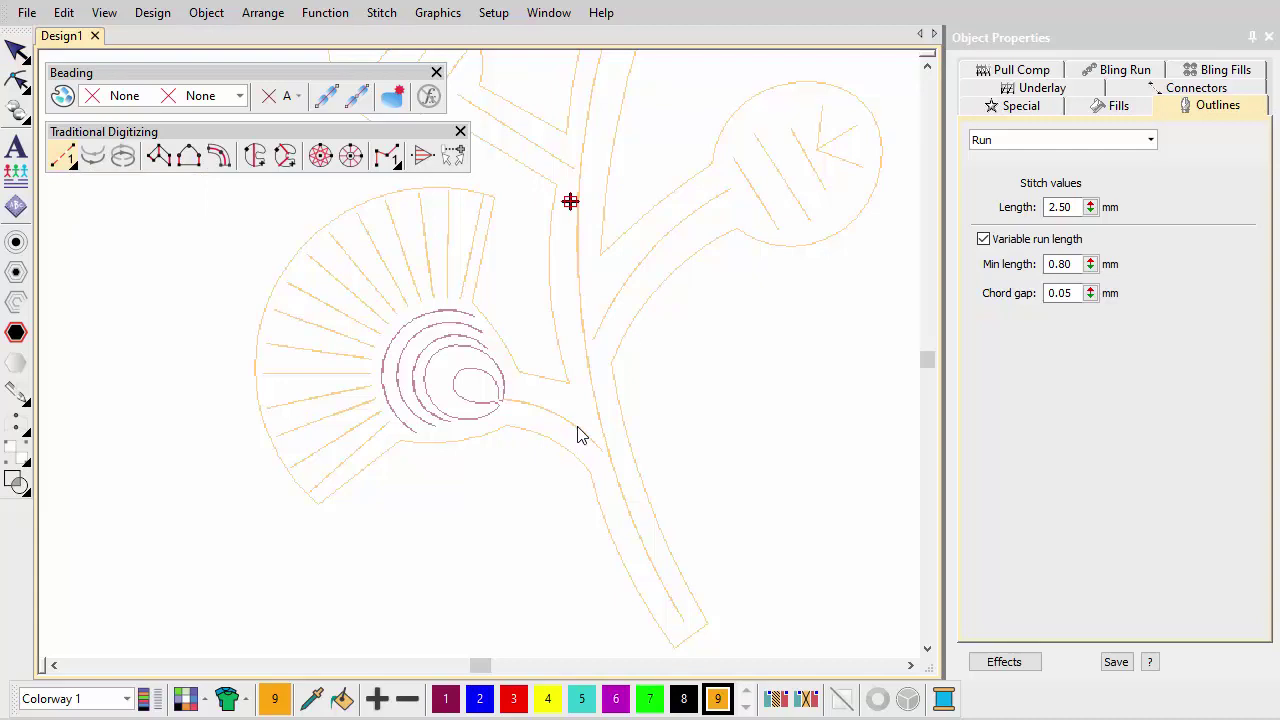
click(532, 404)
click(504, 399)
key(Return)
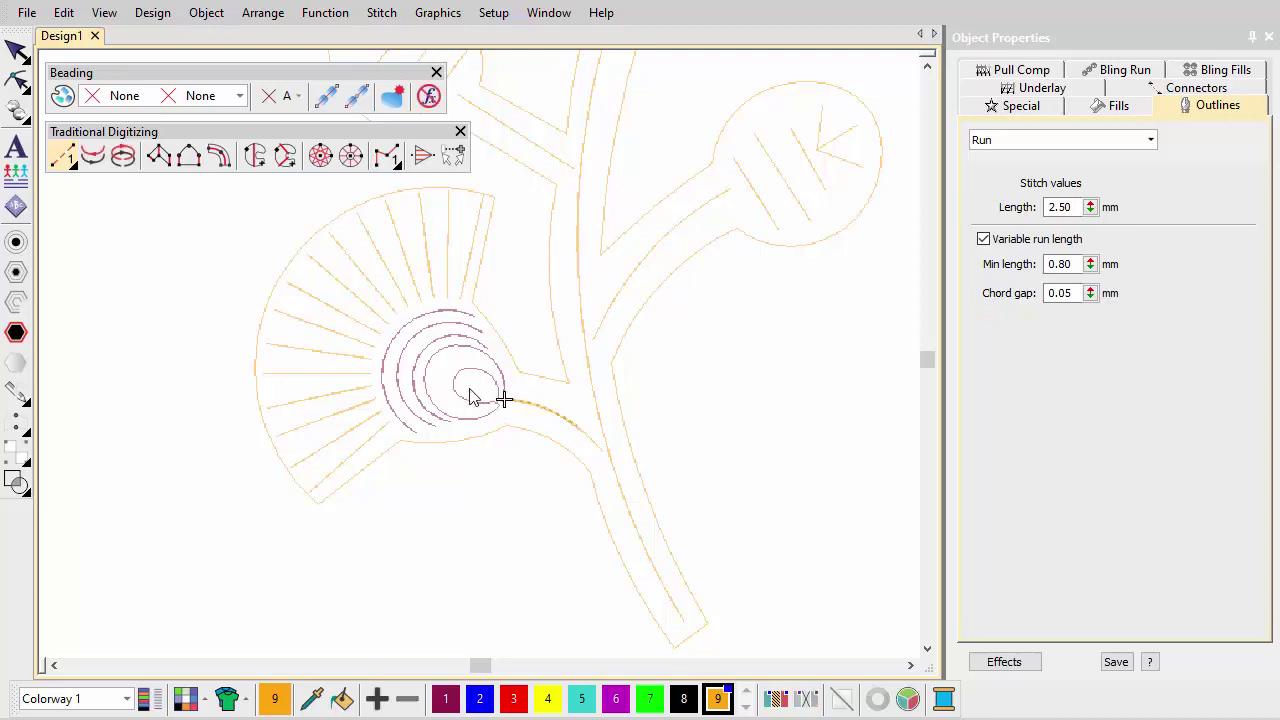
click(240, 98)
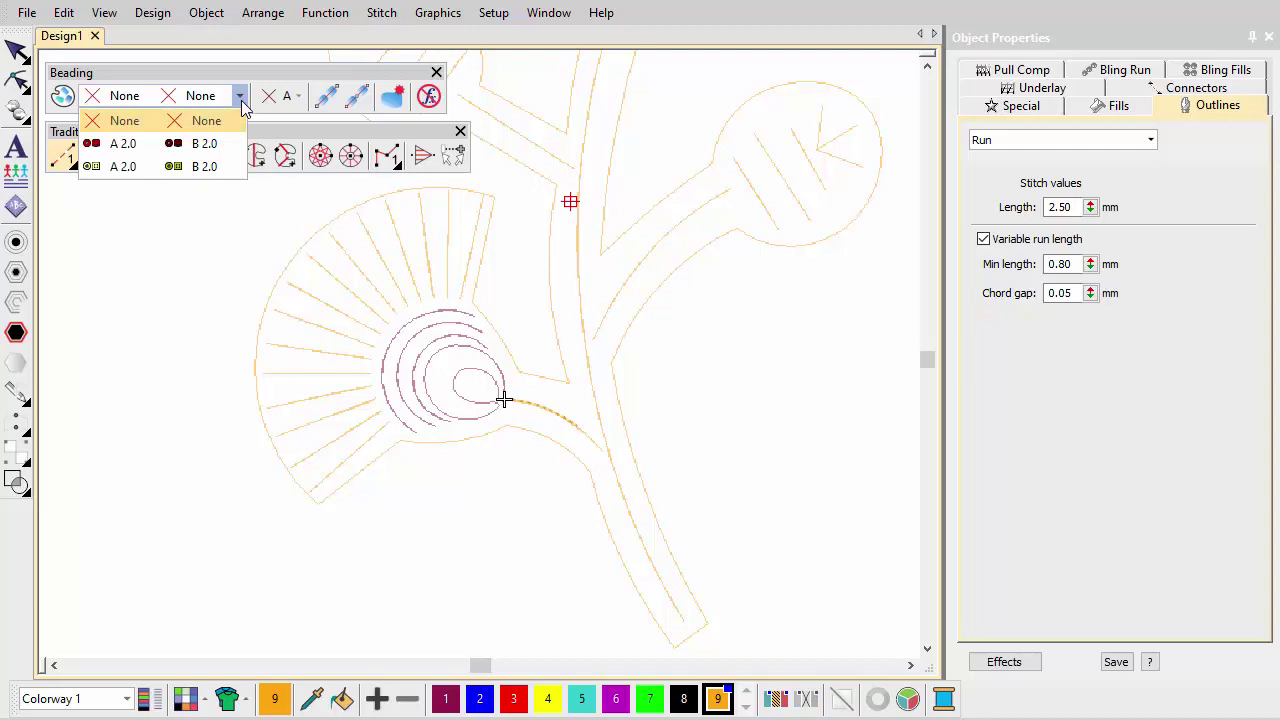
click(230, 168)
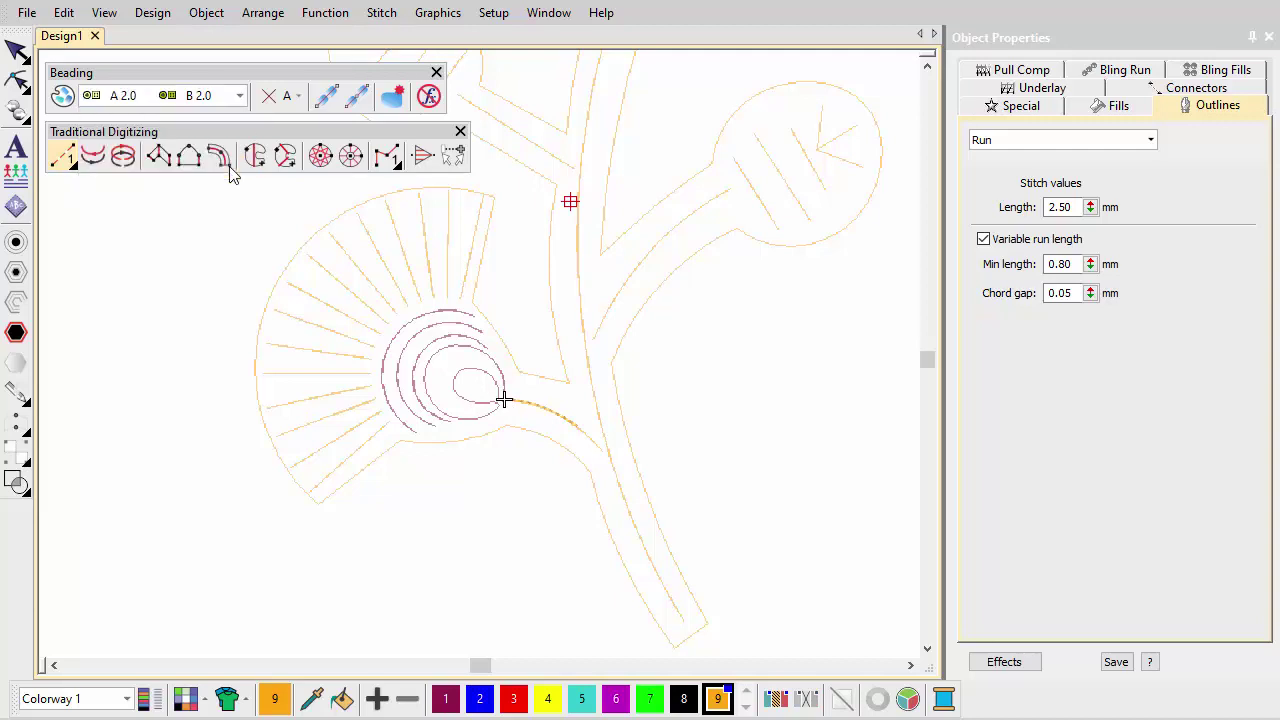
Set Bead Run Auto to use bead B with 0 spacing.
click(326, 98)
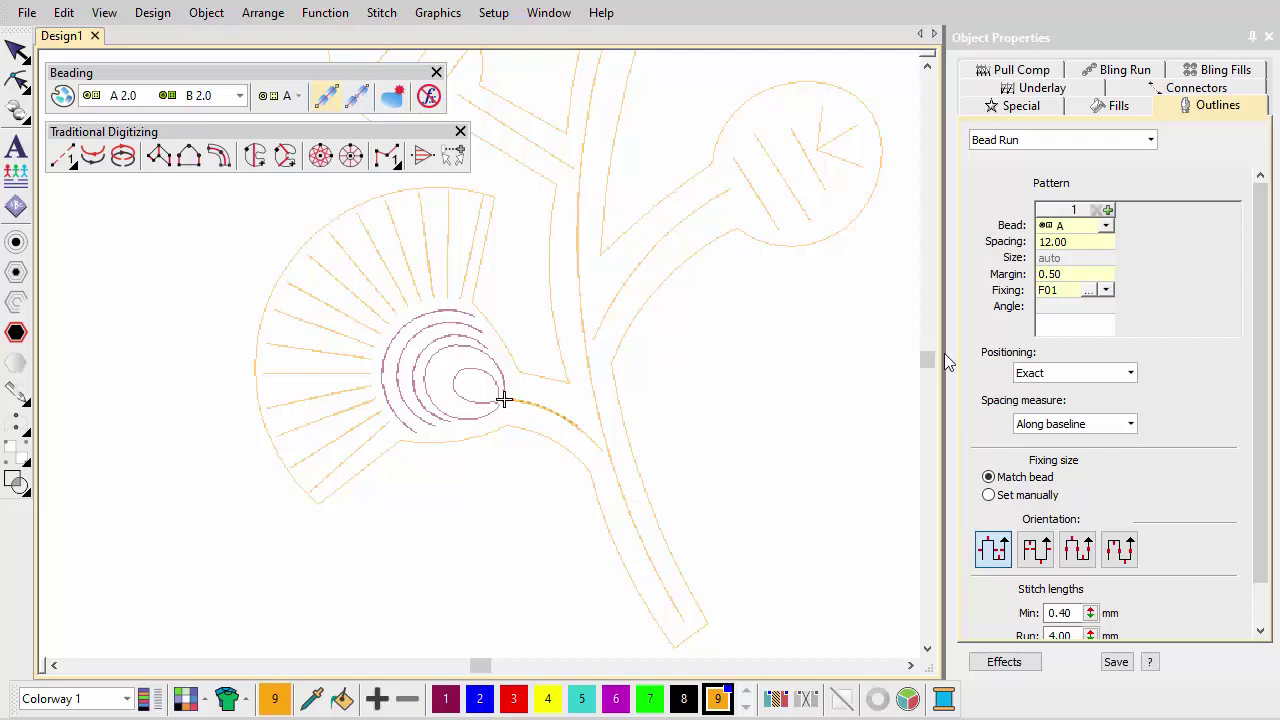
click(1107, 229)
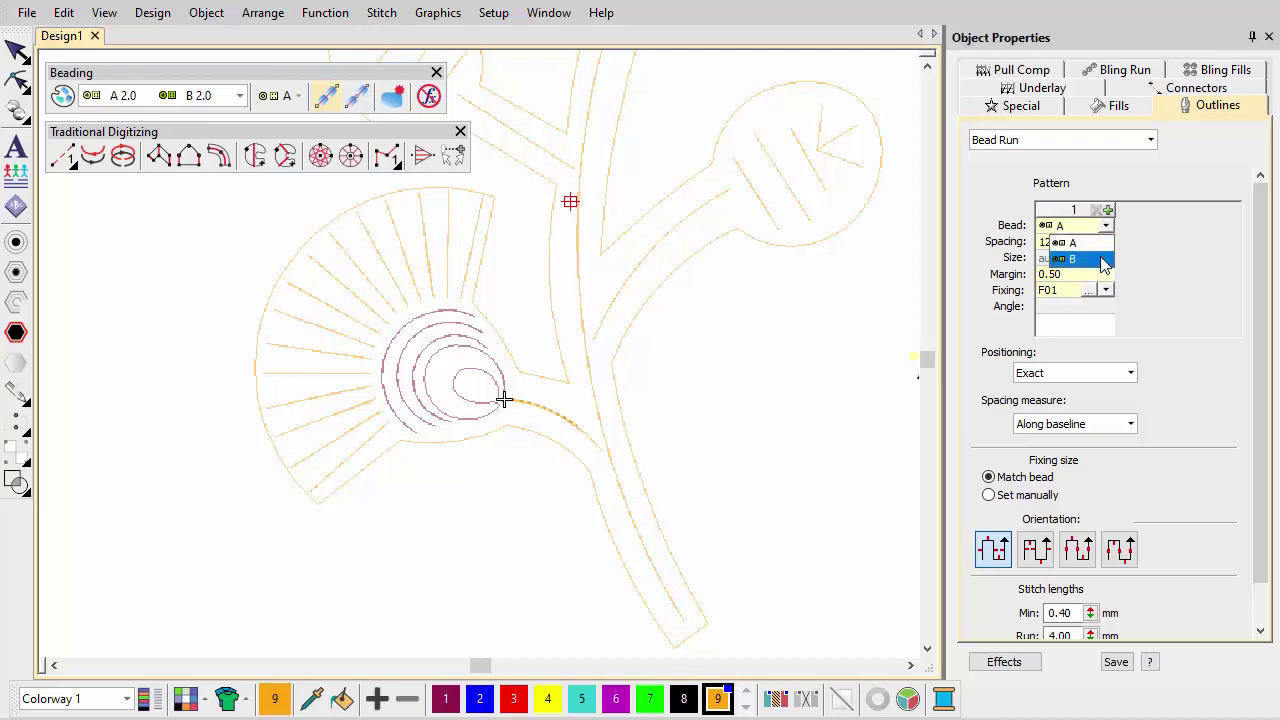
click(1075, 251)
click(1075, 243)
drag(1075, 243, 1003, 250)
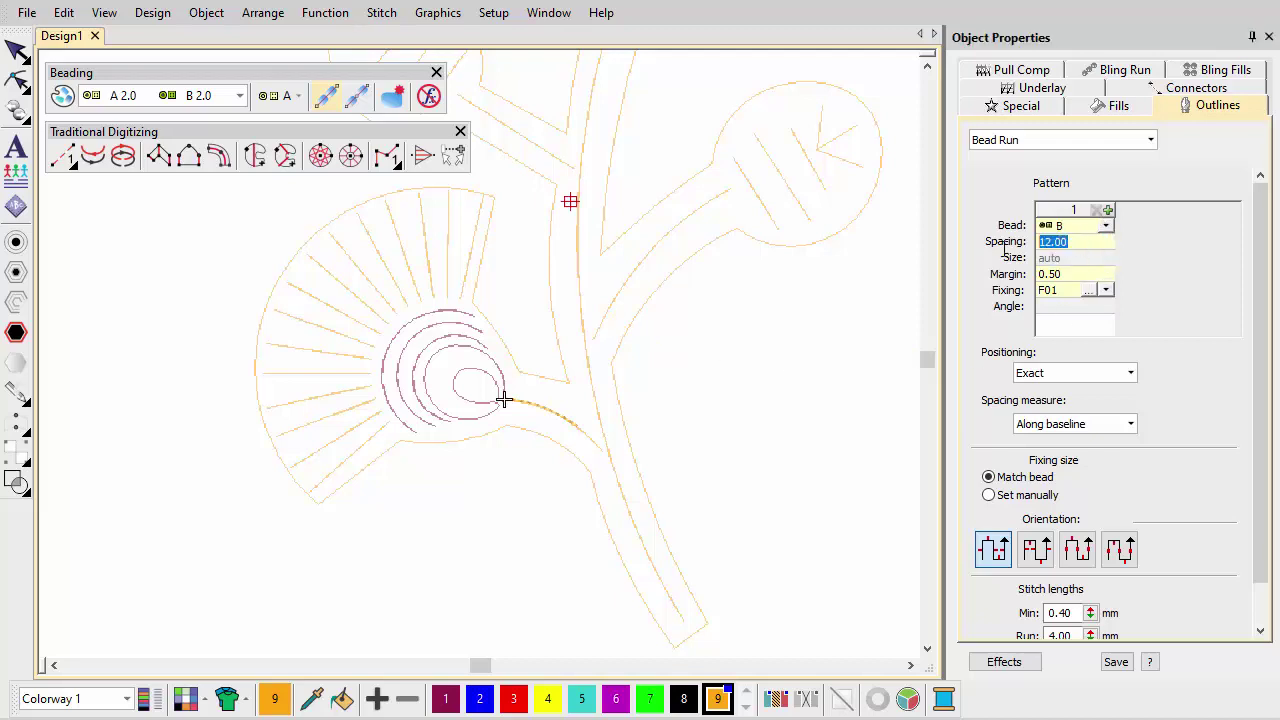
text(0)
key(Return)
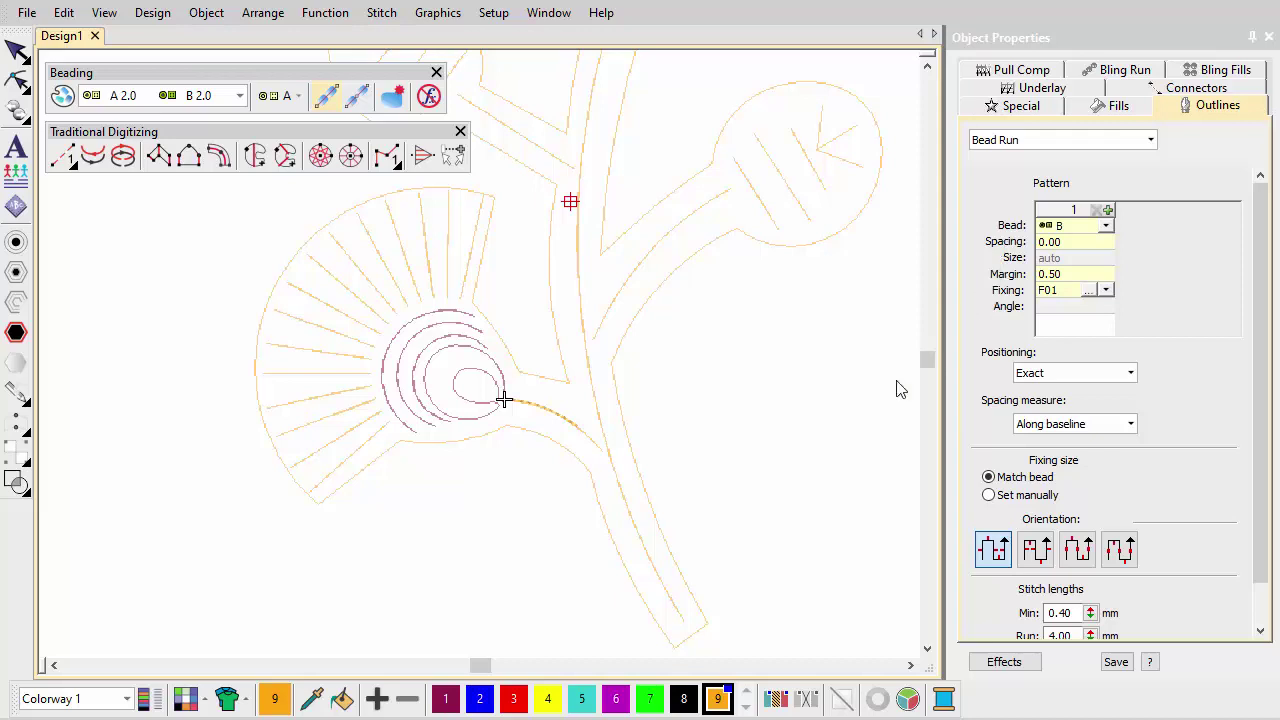
Lay green B beads from the flower centre down the branch, then start a new run at their end.
click(504, 400)
click(601, 449)
key(Return)
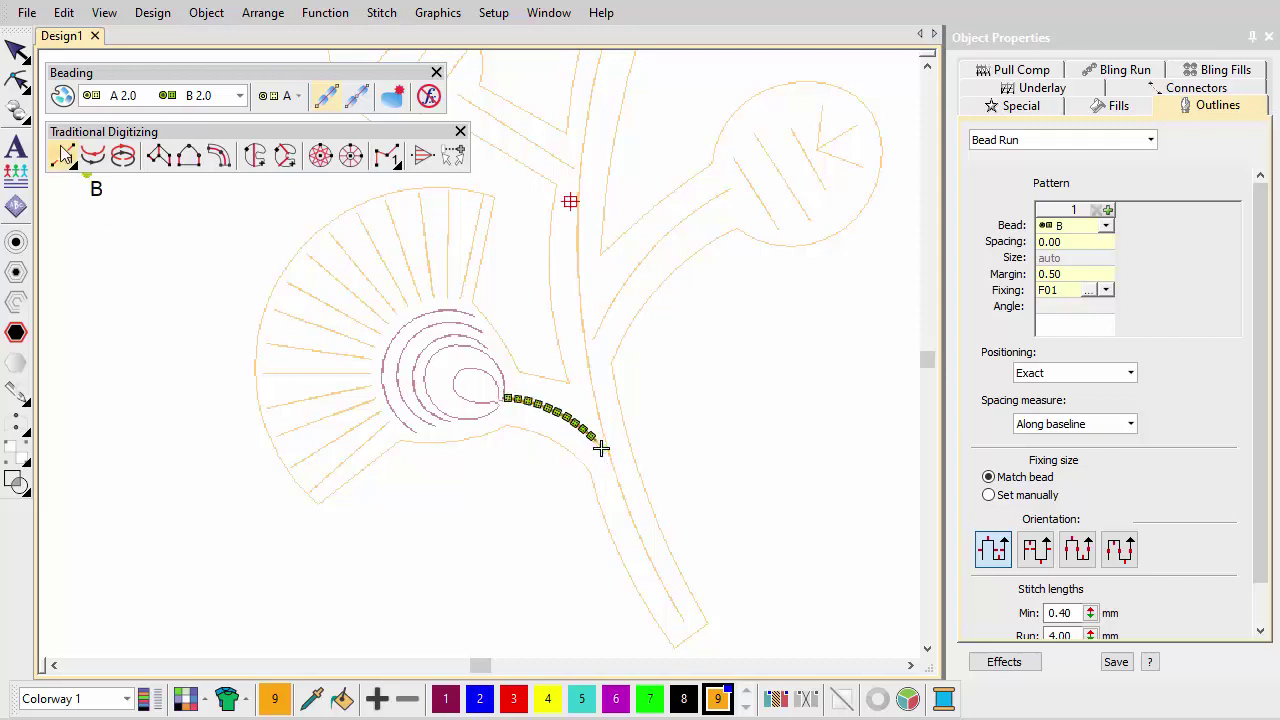
click(62, 157)
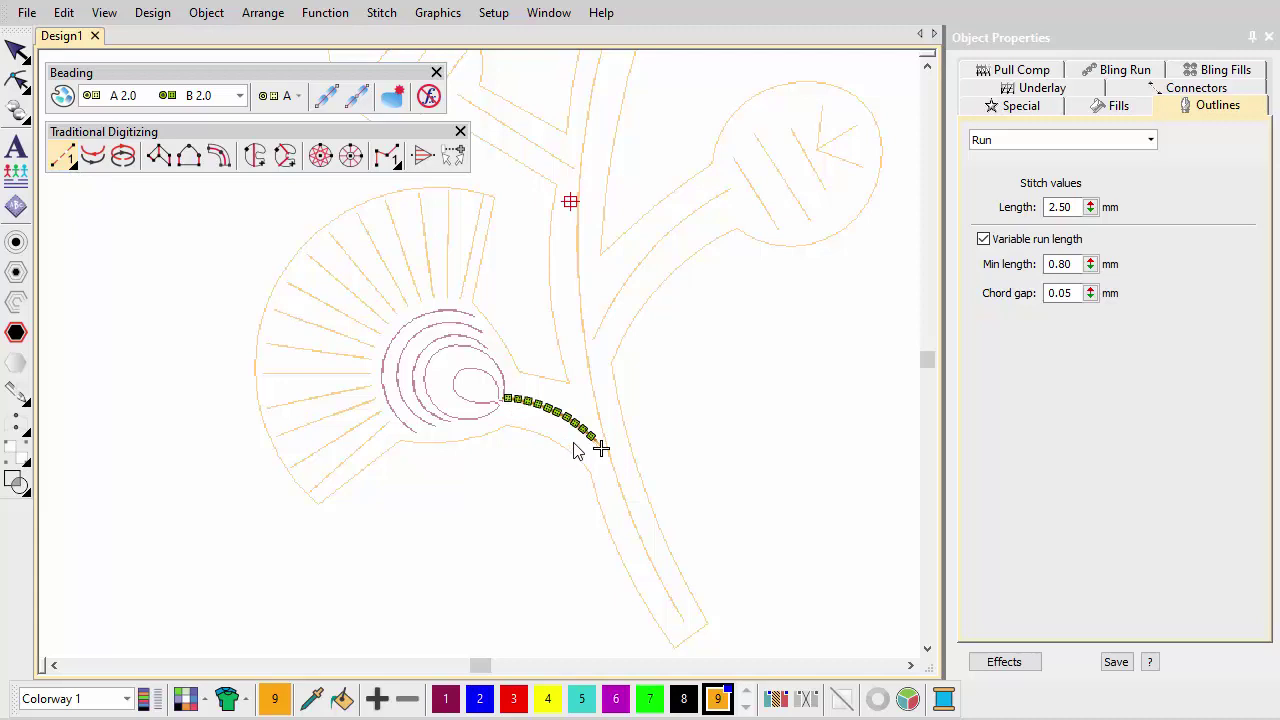
click(609, 453)
Draw a run up the stem to the right-hand leaf and lay green B beads along it.
click(584, 347)
right_click(643, 259)
right_click(728, 191)
key(Return)
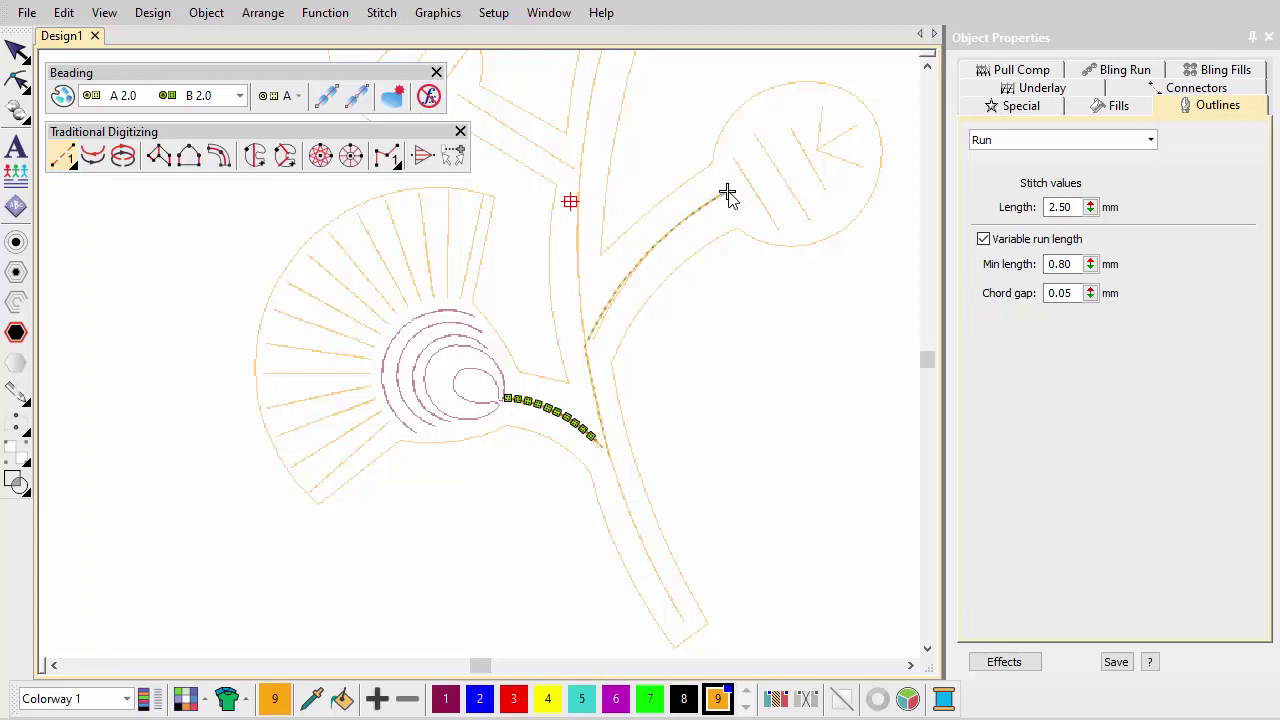
click(327, 100)
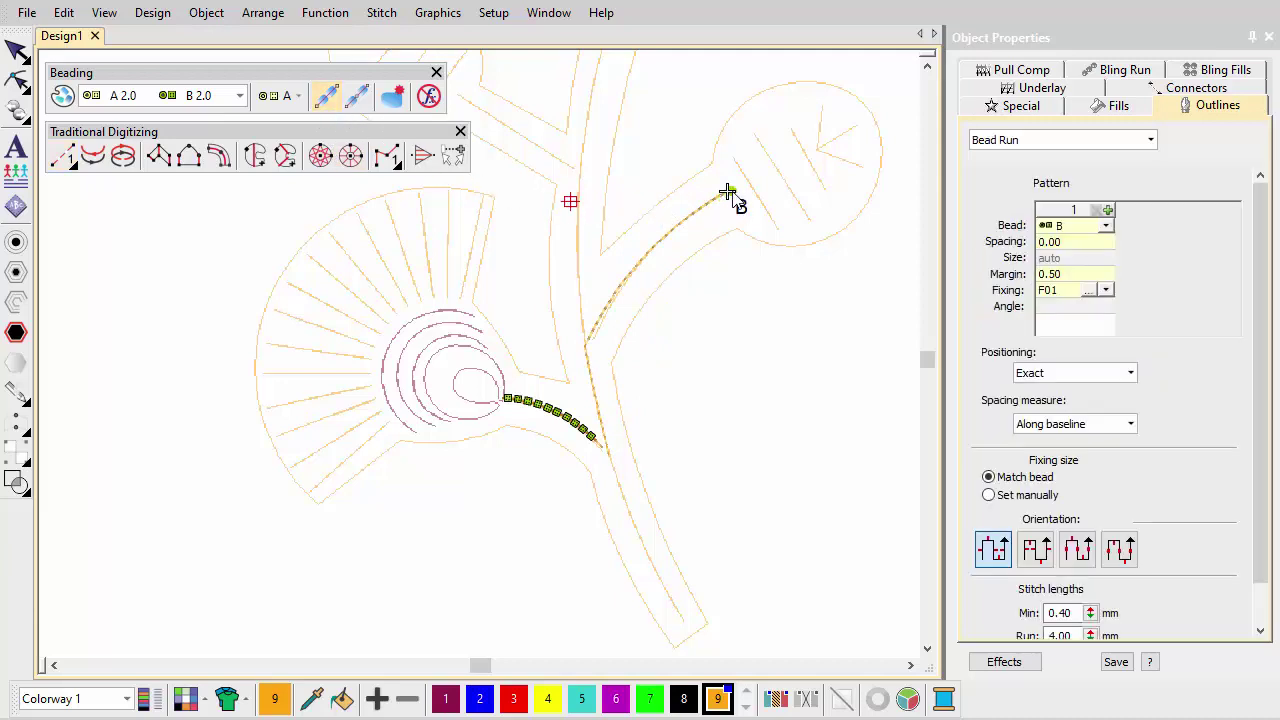
click(590, 344)
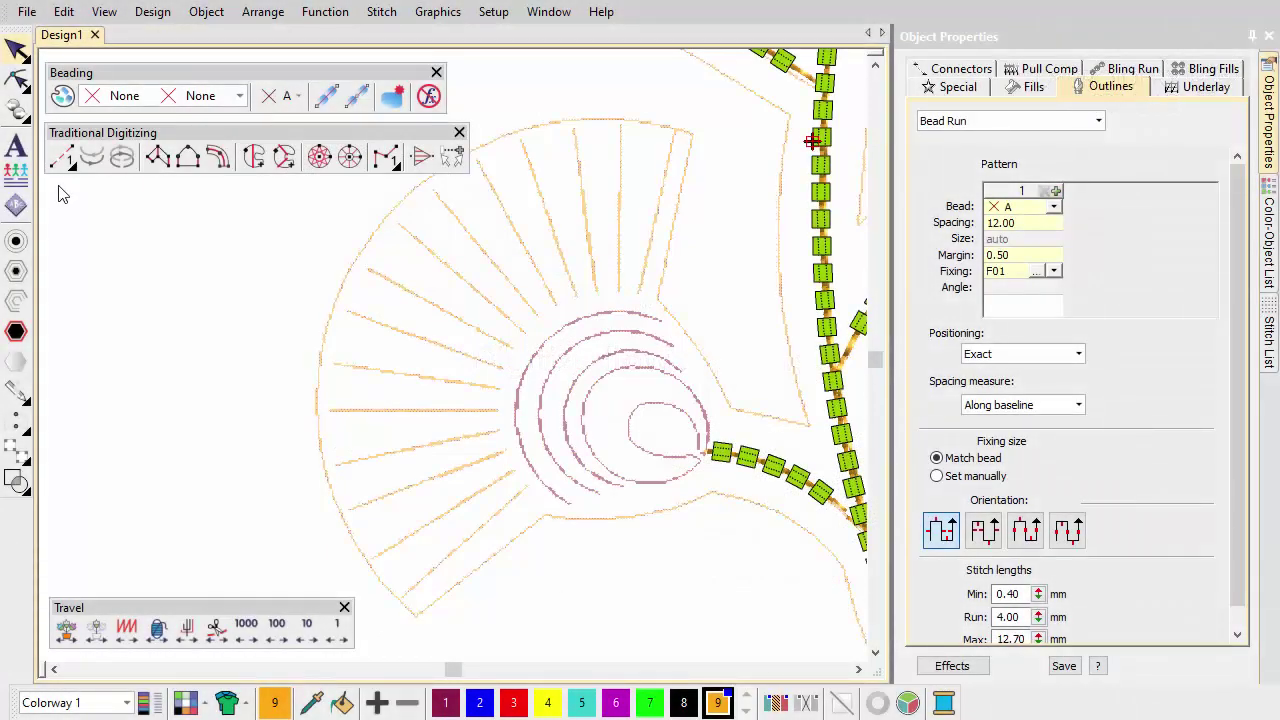
Digitize a run line along one lower flower petal.
click(62, 160)
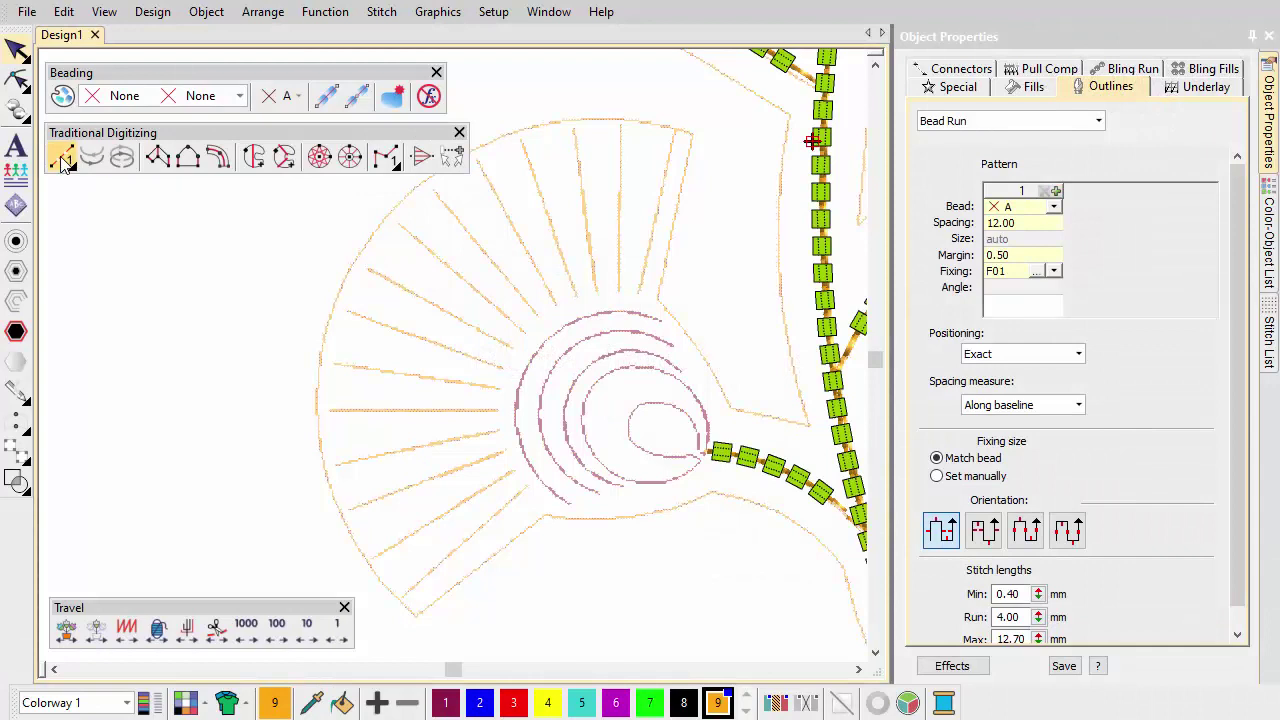
click(484, 526)
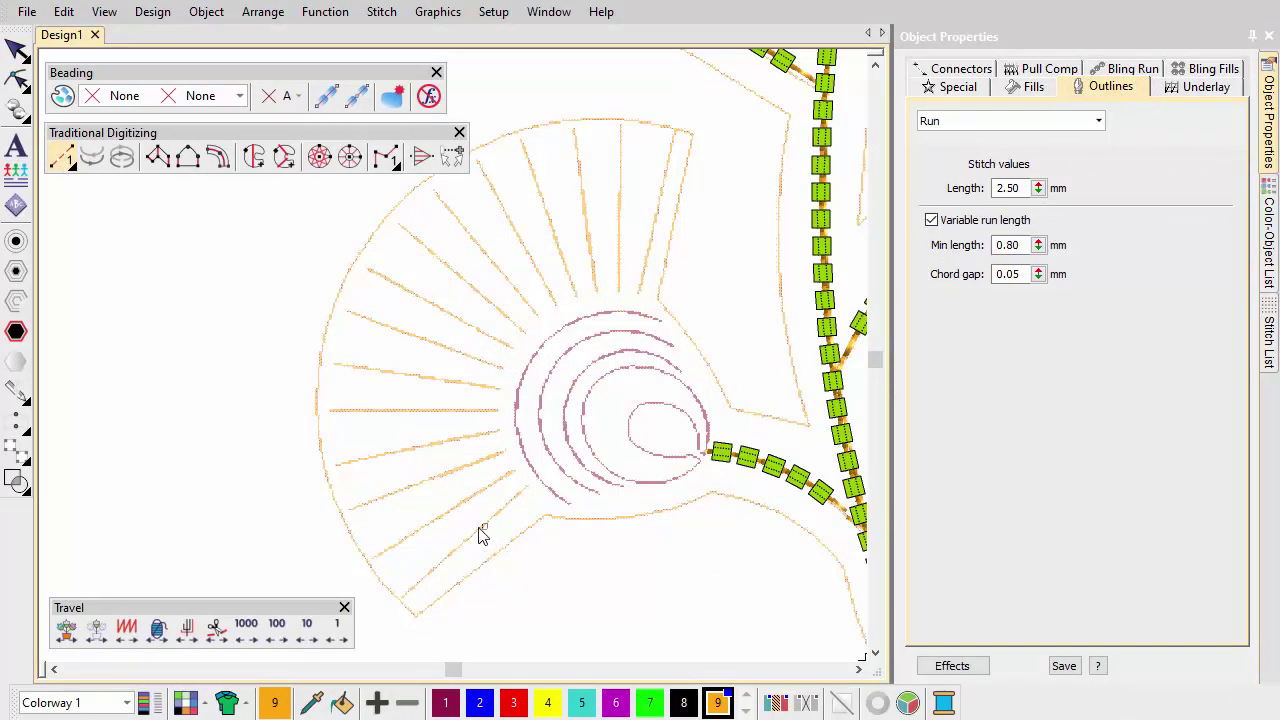
click(402, 600)
key(Return)
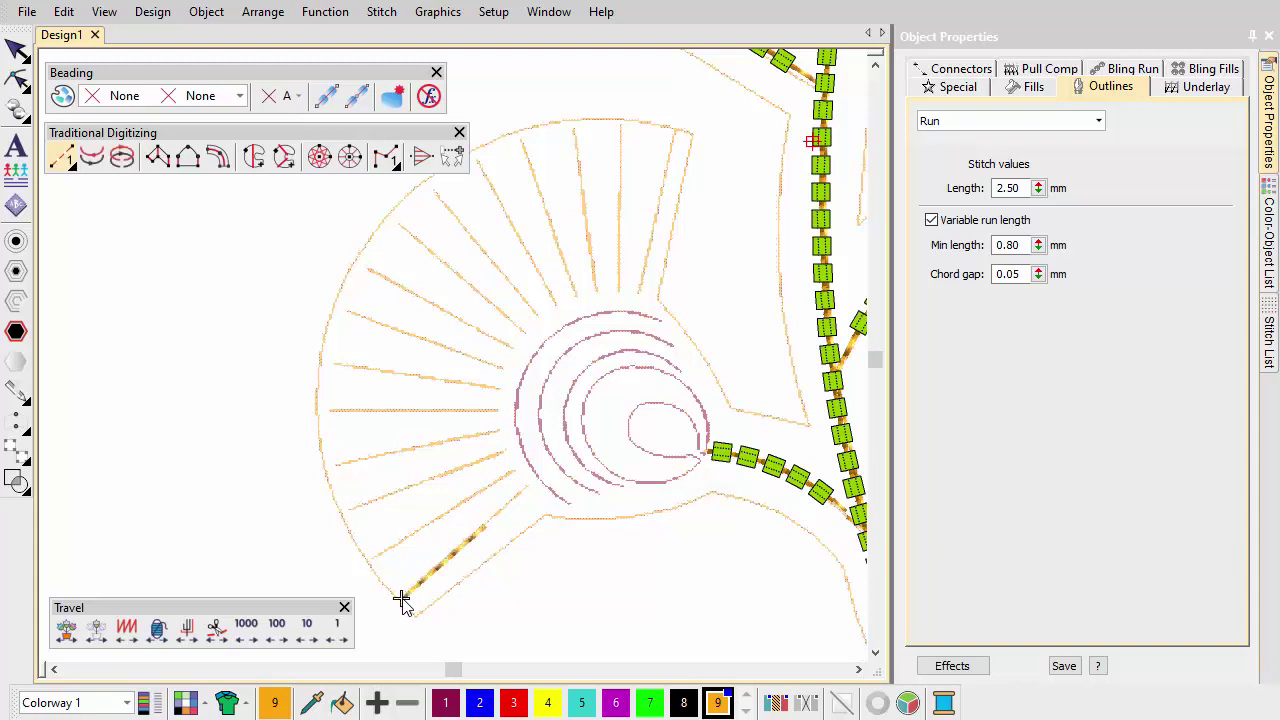
Load the A 2.0 / B 2.0 beads and set Bead Run Auto to bead A at 0.00 spacing, showing fixing styles.
click(240, 96)
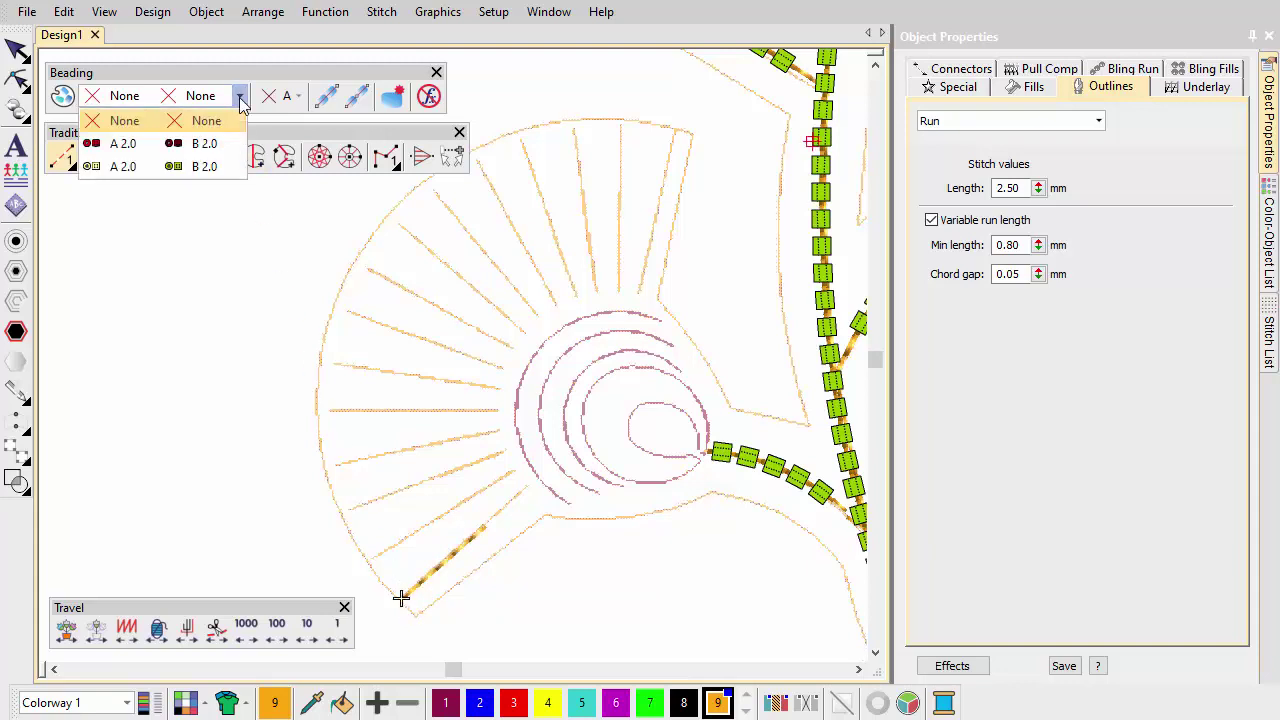
click(229, 172)
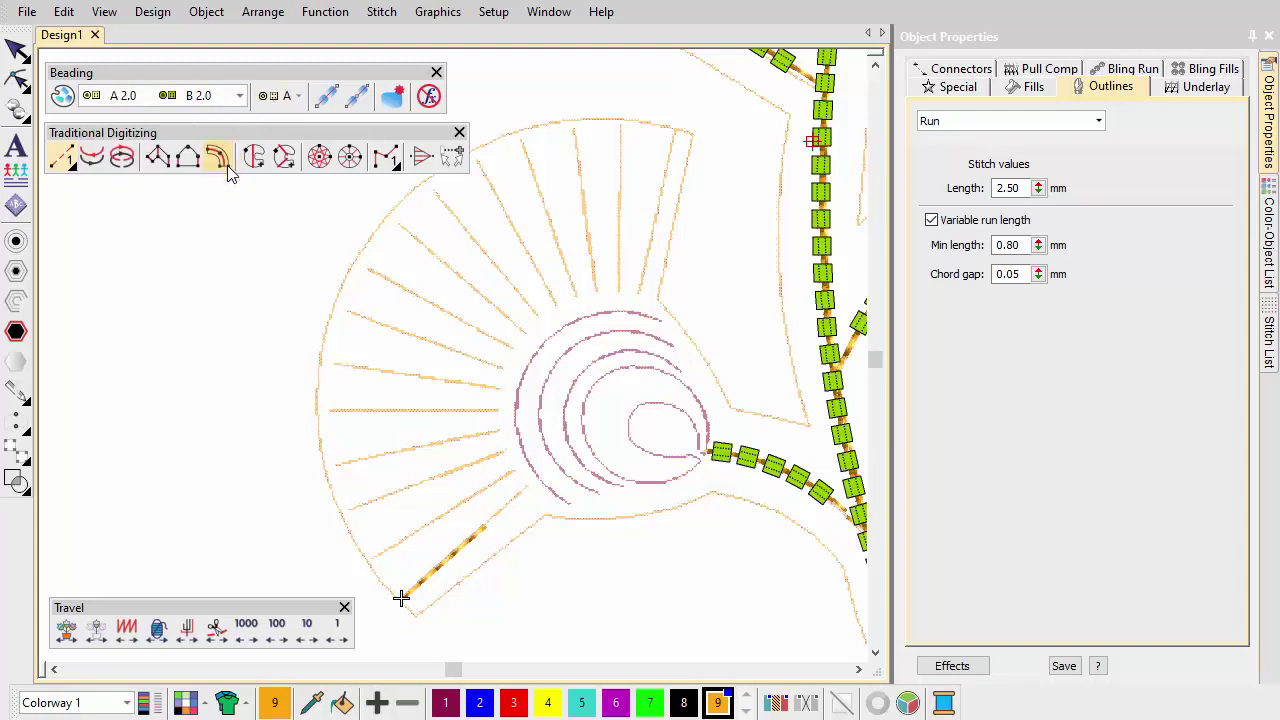
click(327, 100)
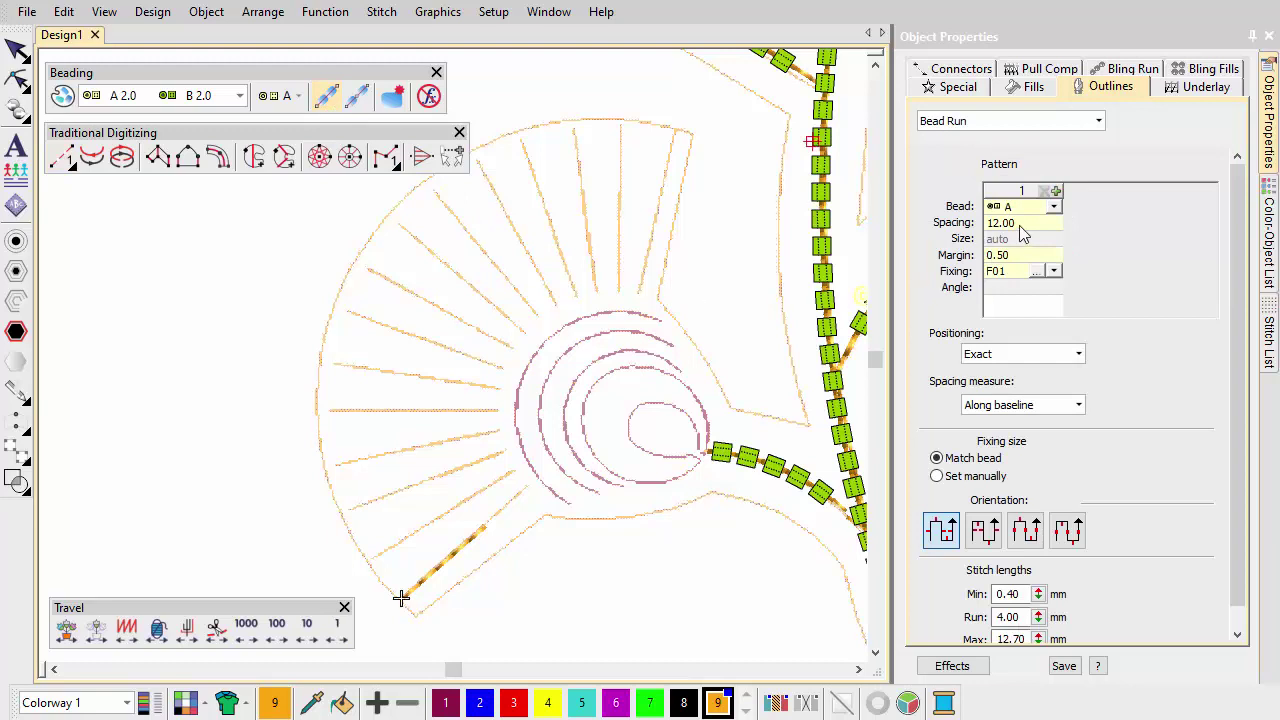
click(1054, 207)
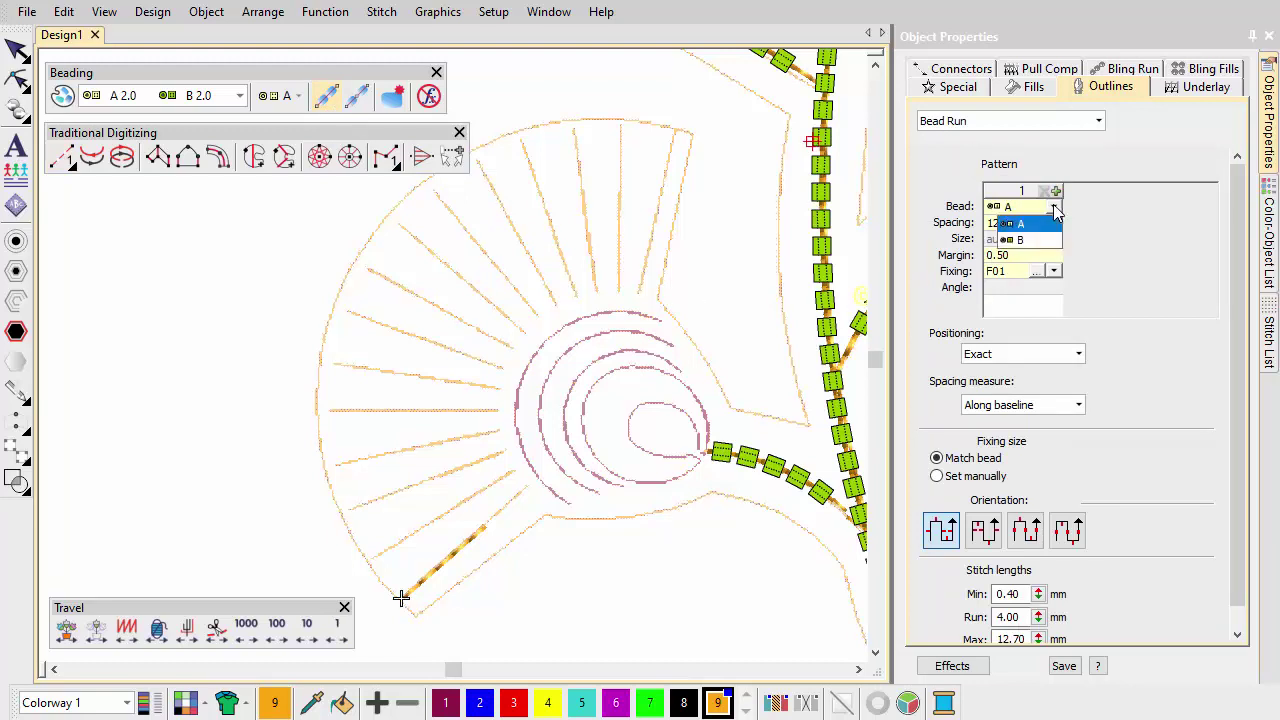
click(1055, 228)
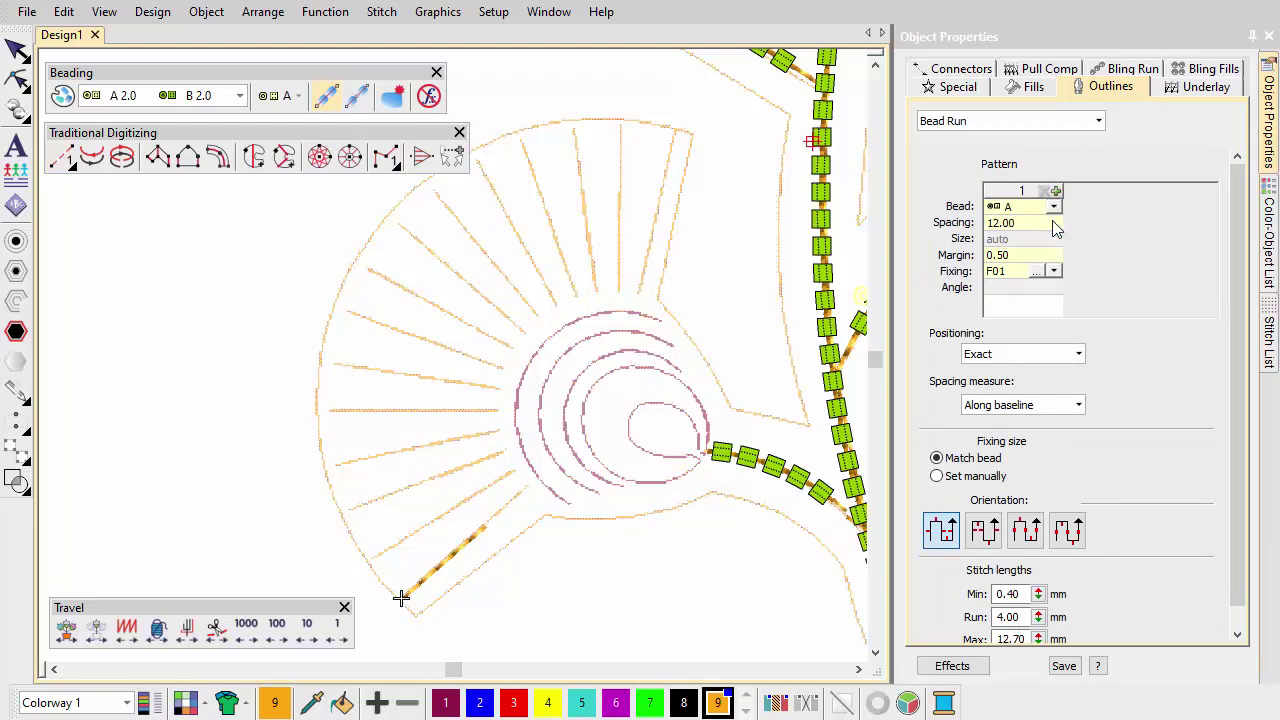
drag(1045, 223, 975, 224)
text(0)
key(Return)
click(1036, 271)
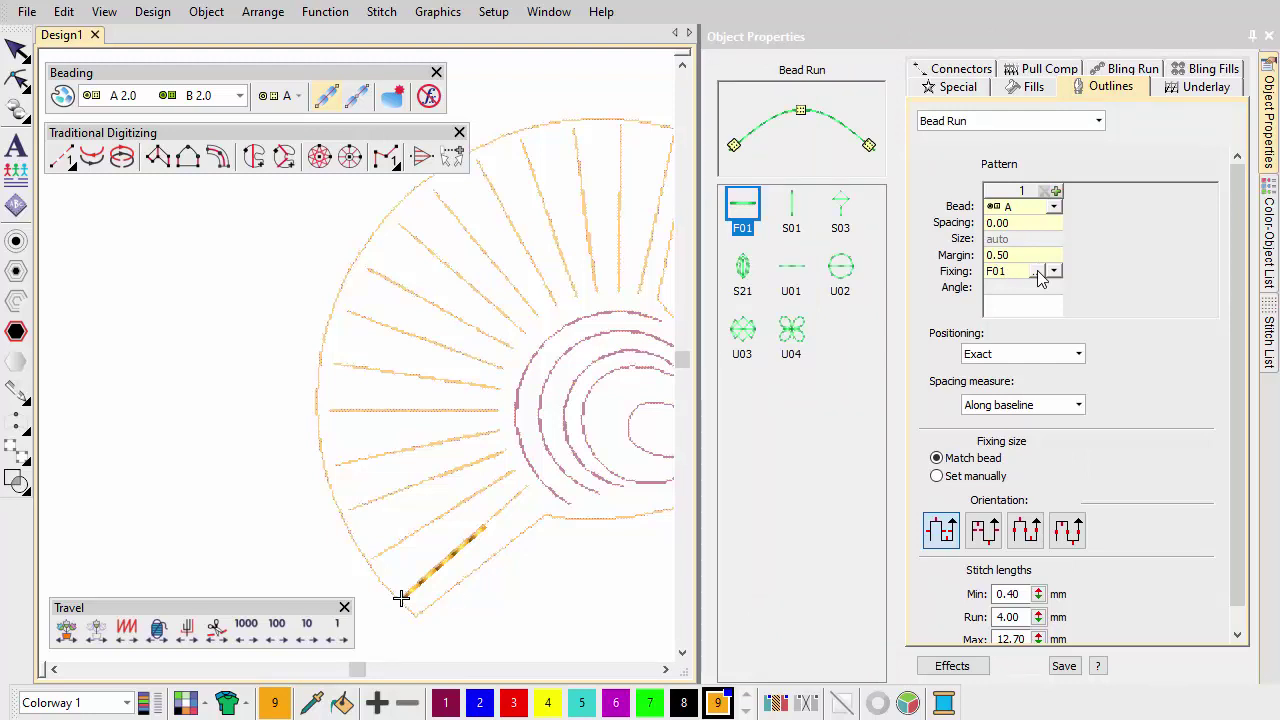
Add two B beads after bead A so the bead run pattern repeats A-B-B.
click(1037, 271)
click(1057, 191)
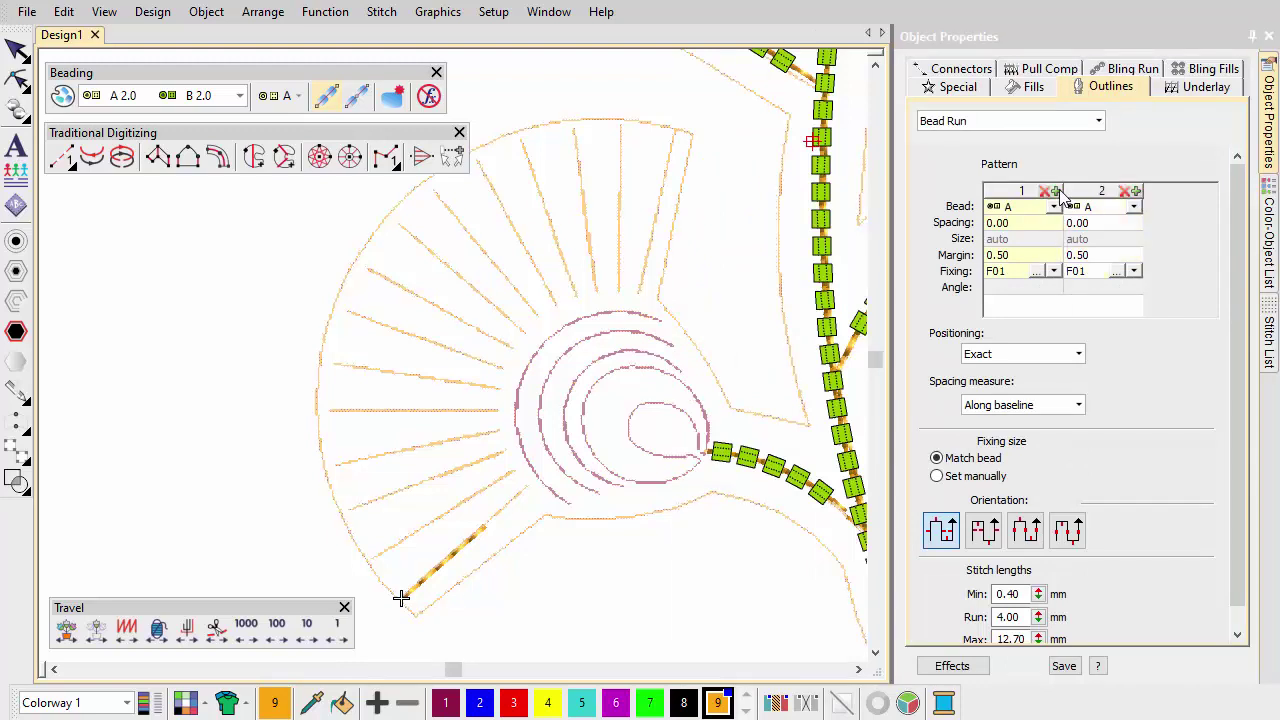
click(1133, 207)
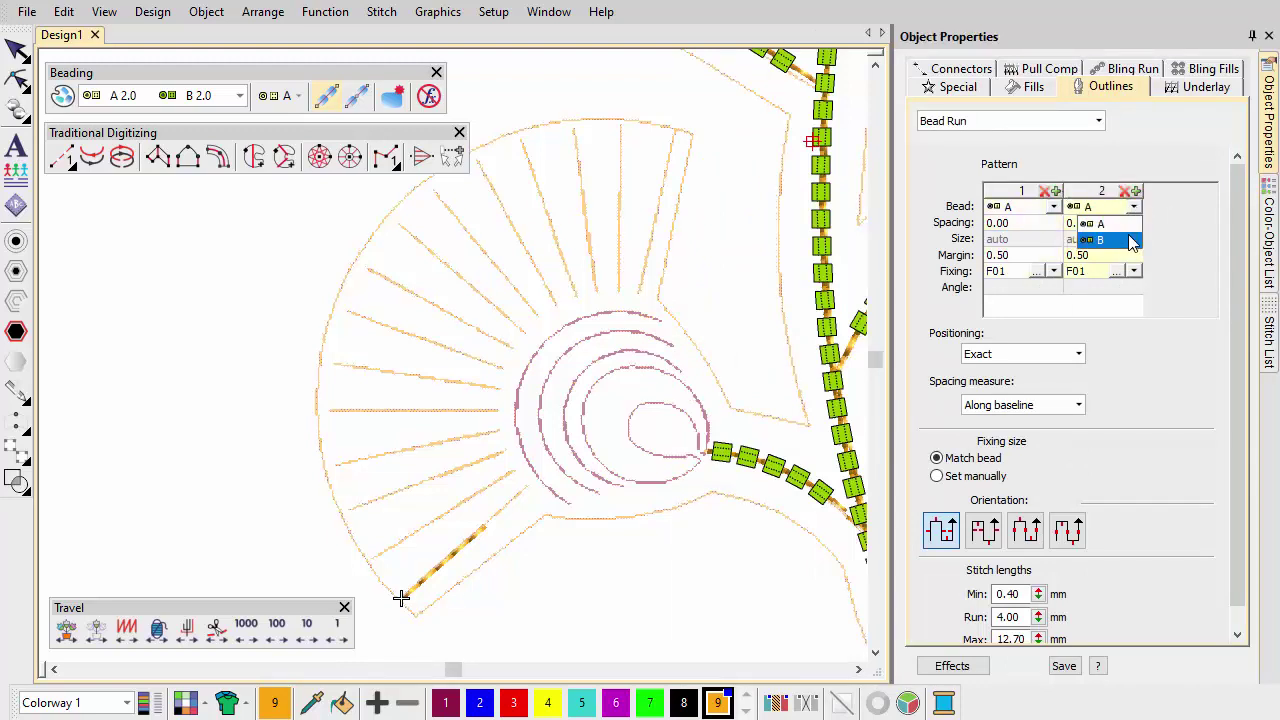
click(1100, 240)
click(1136, 191)
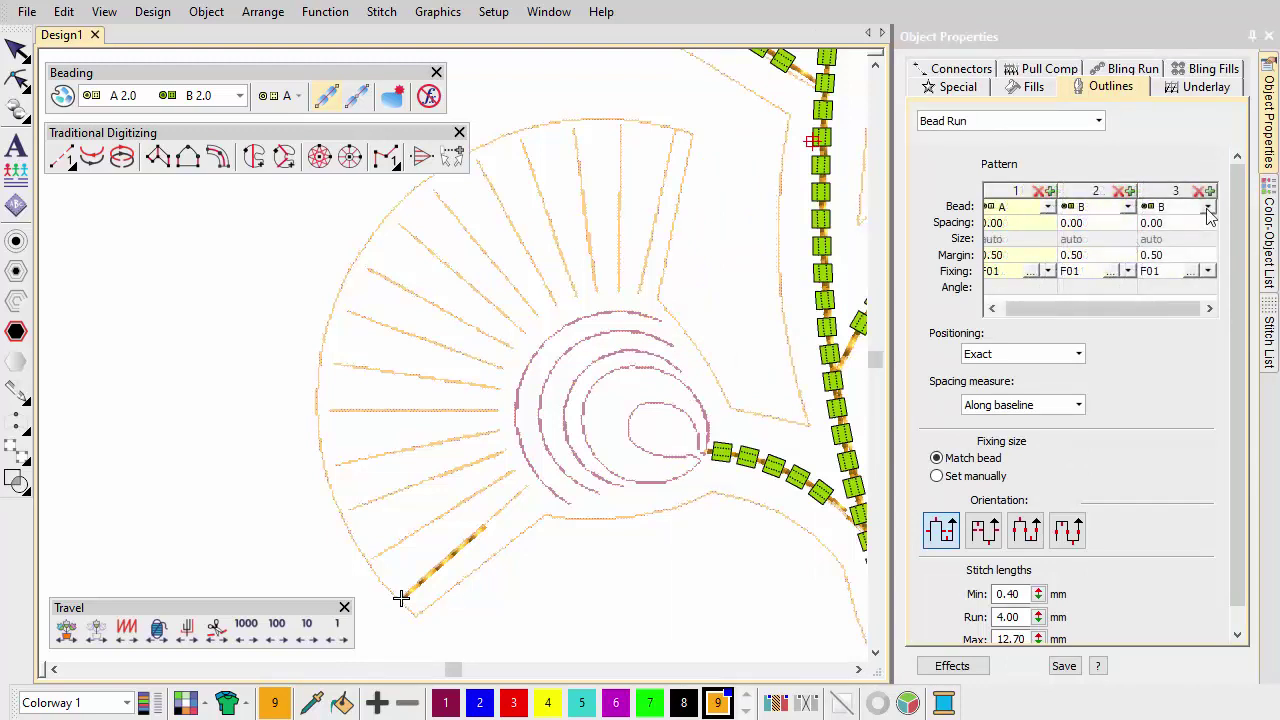
mouse_move(401, 598)
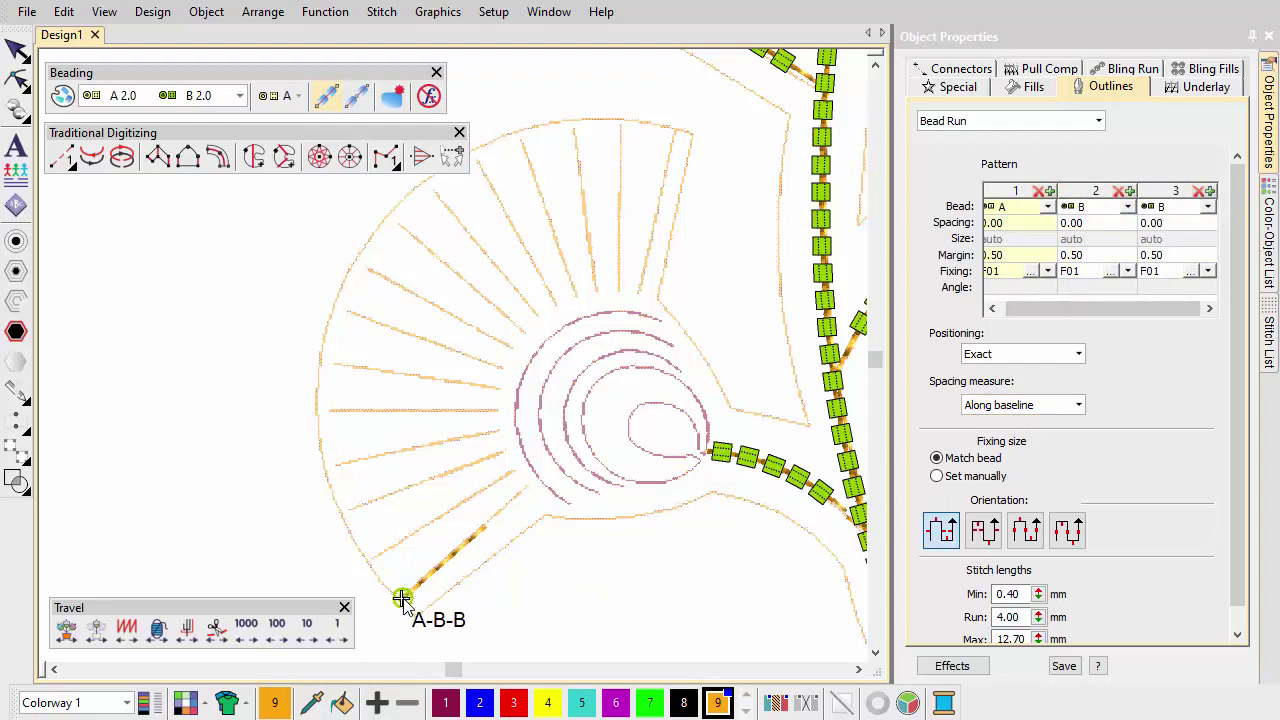
Bead the remaining fan rays: plain run out along each ray, A-B-B bead run back to the centre.
click(532, 488)
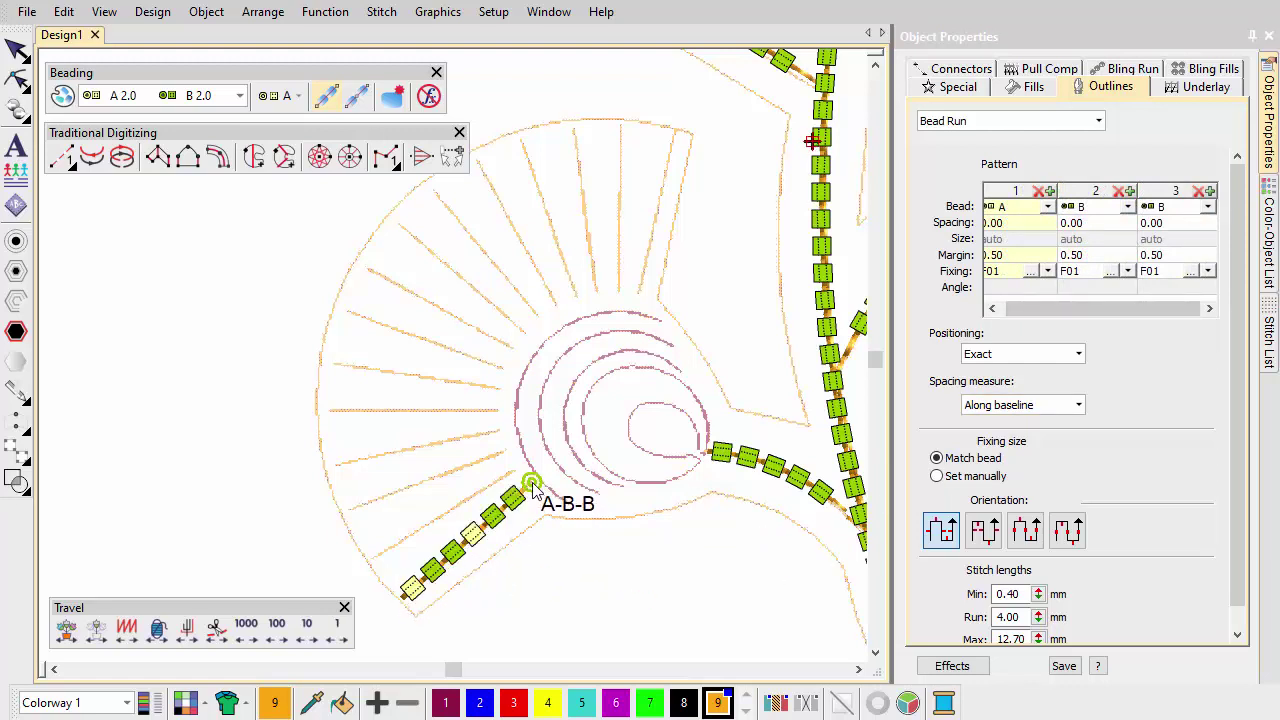
click(62, 158)
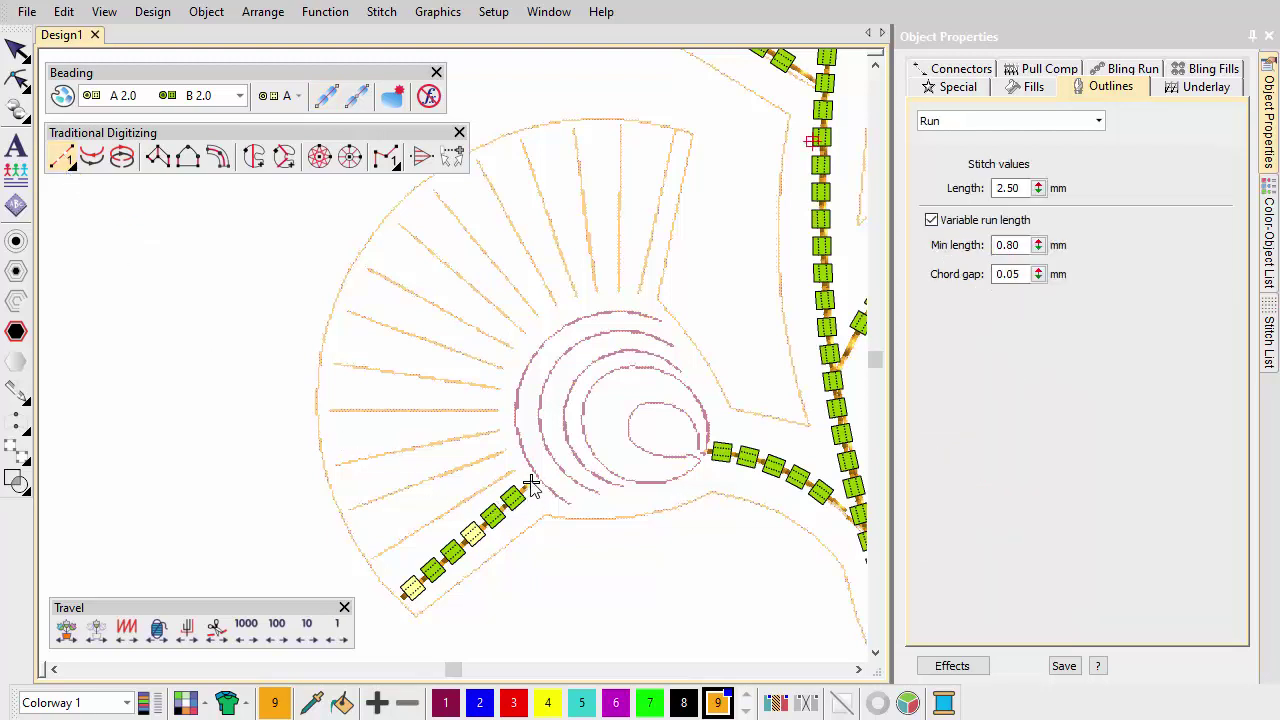
click(521, 470)
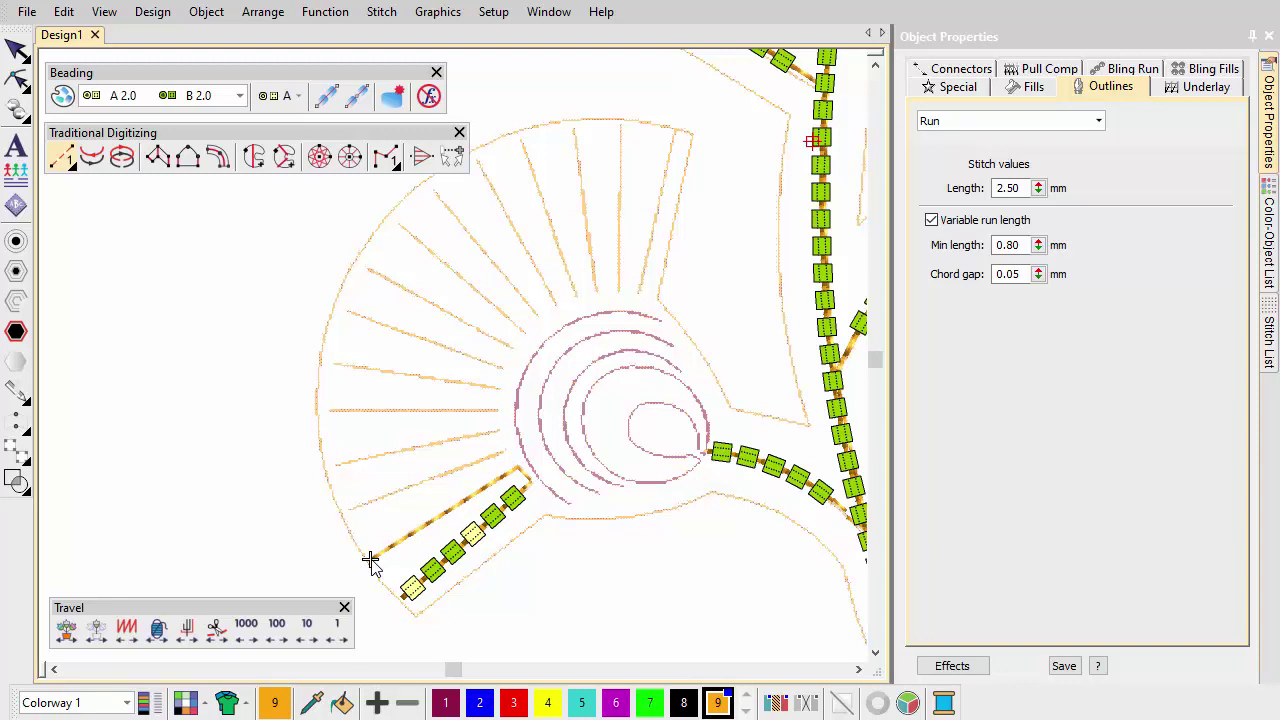
click(337, 101)
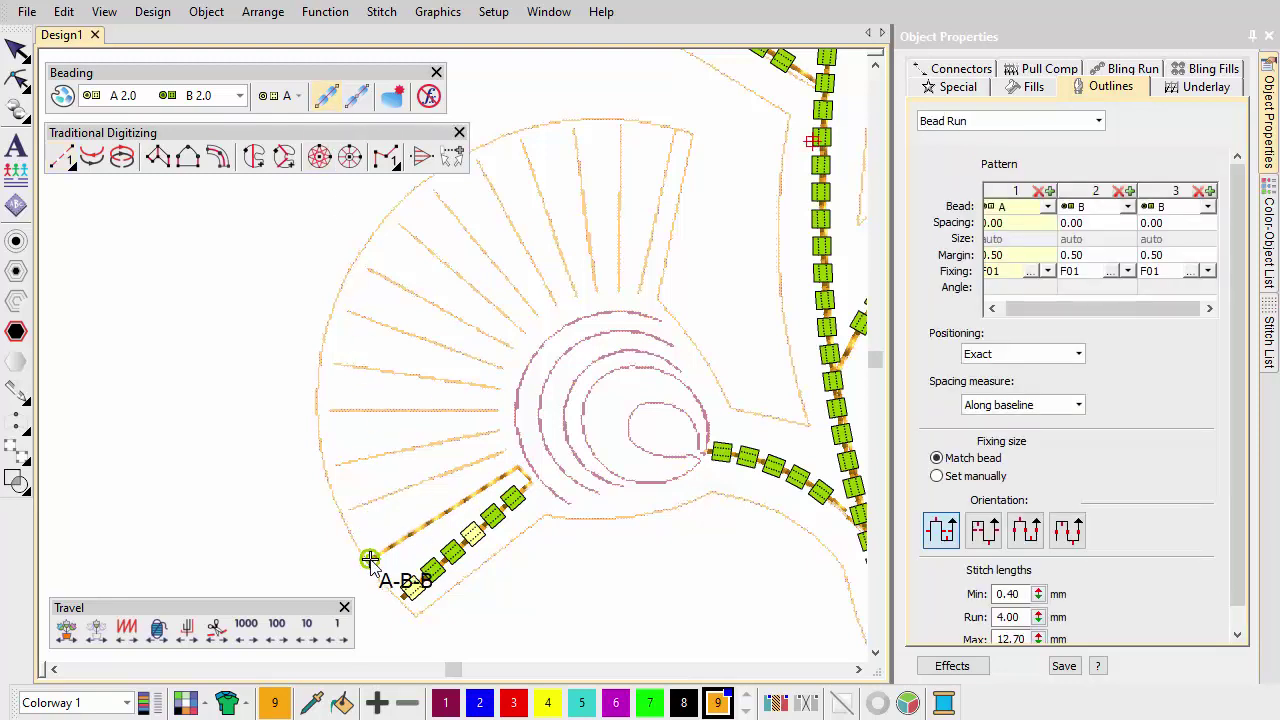
click(370, 561)
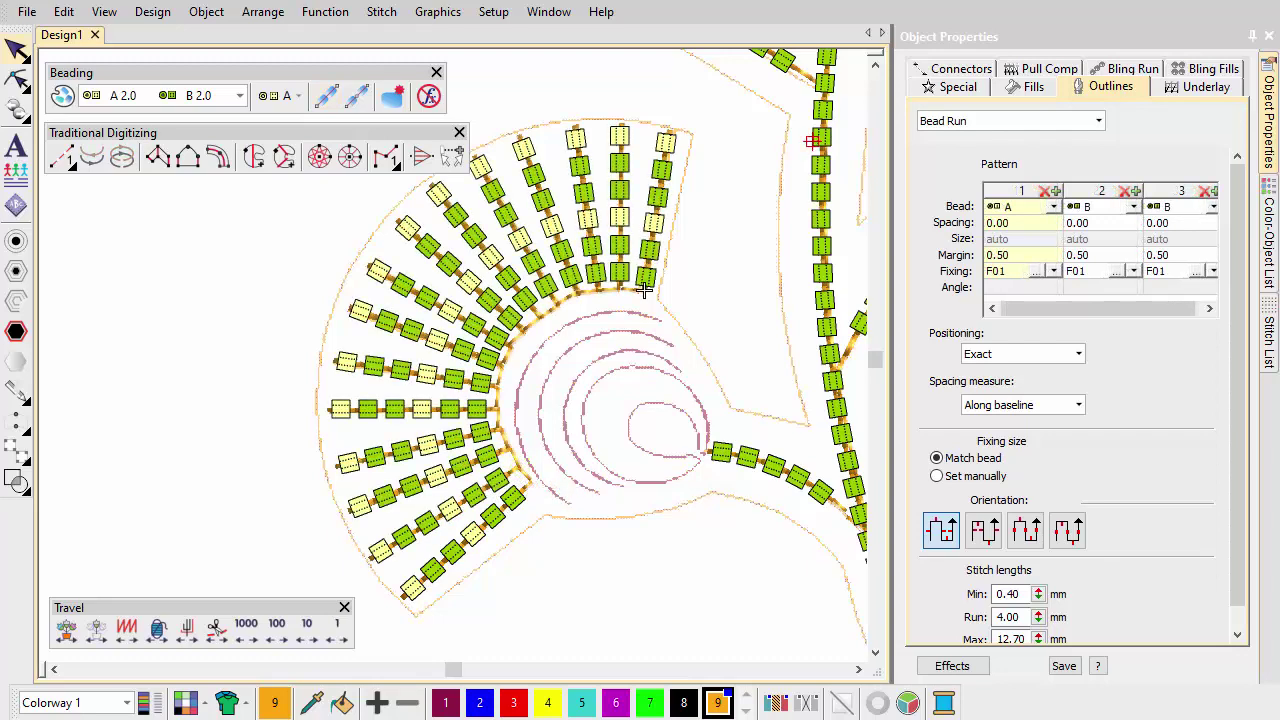
key(Return)
key(0)
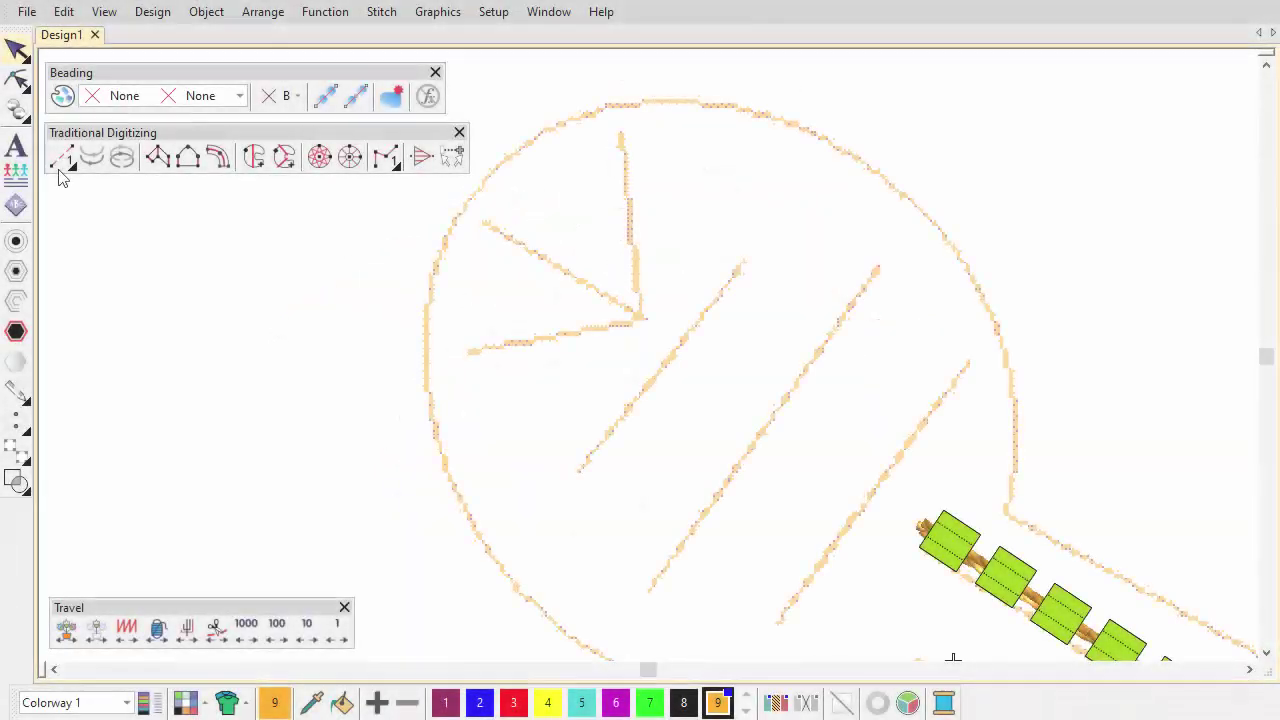
Run a line to the small circle's left edge and place a single bead A (A 2.0/B 2.0 pair) there.
click(60, 166)
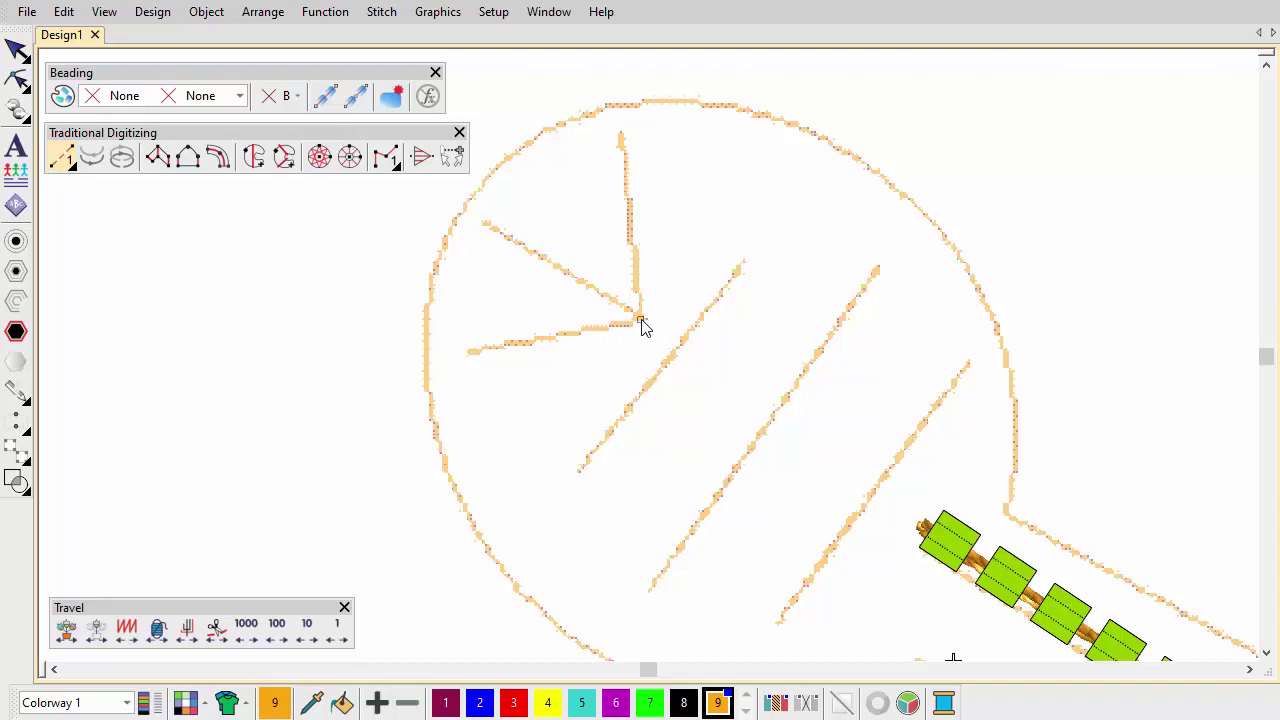
click(454, 356)
key(Return)
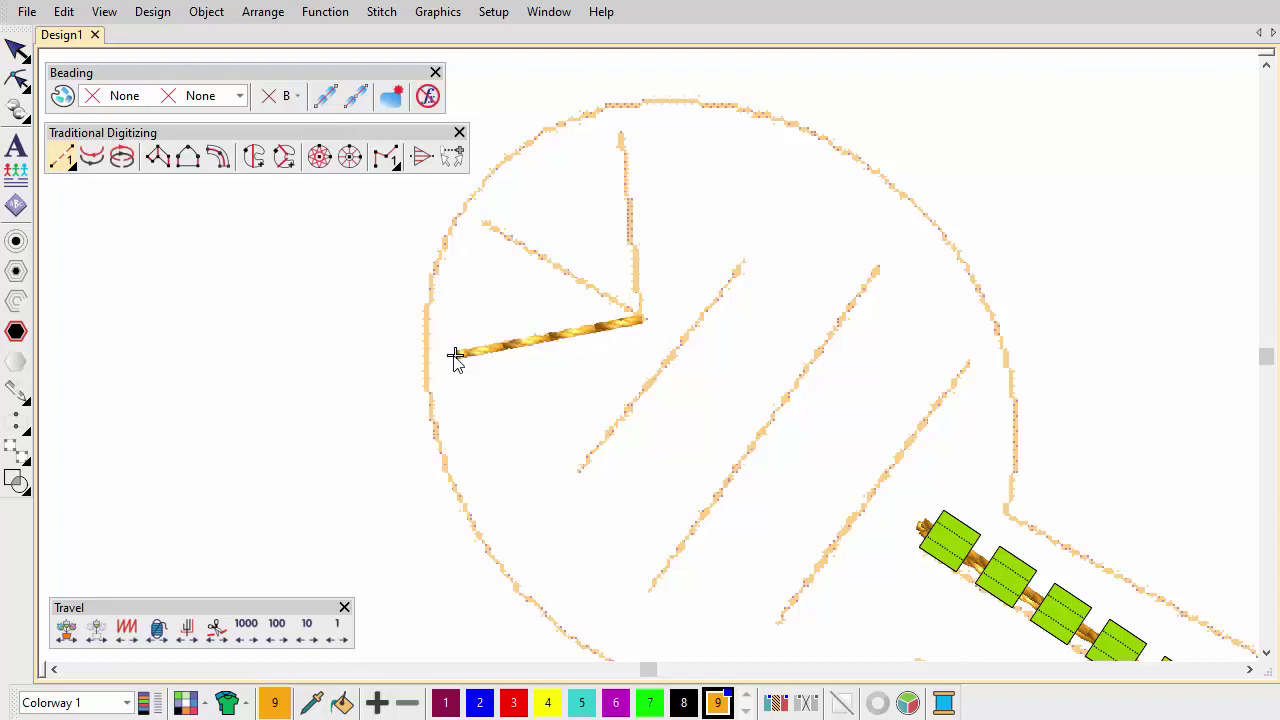
click(240, 96)
click(224, 168)
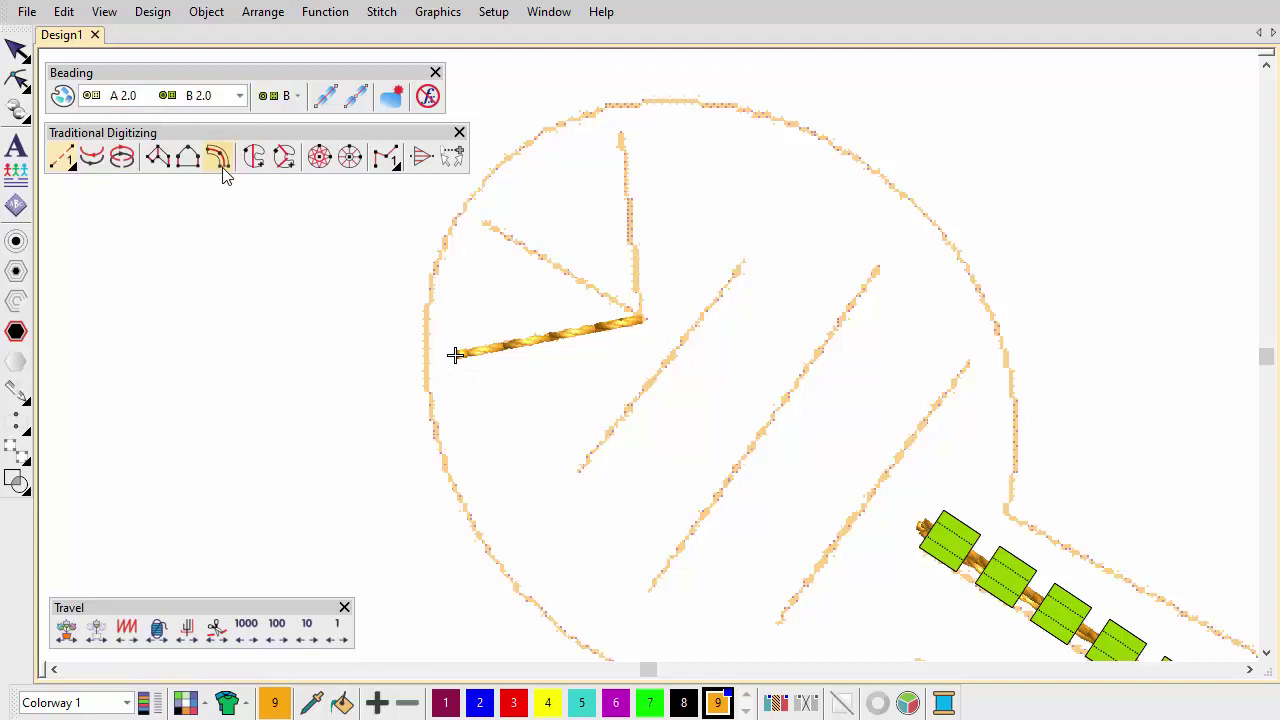
click(299, 96)
click(290, 124)
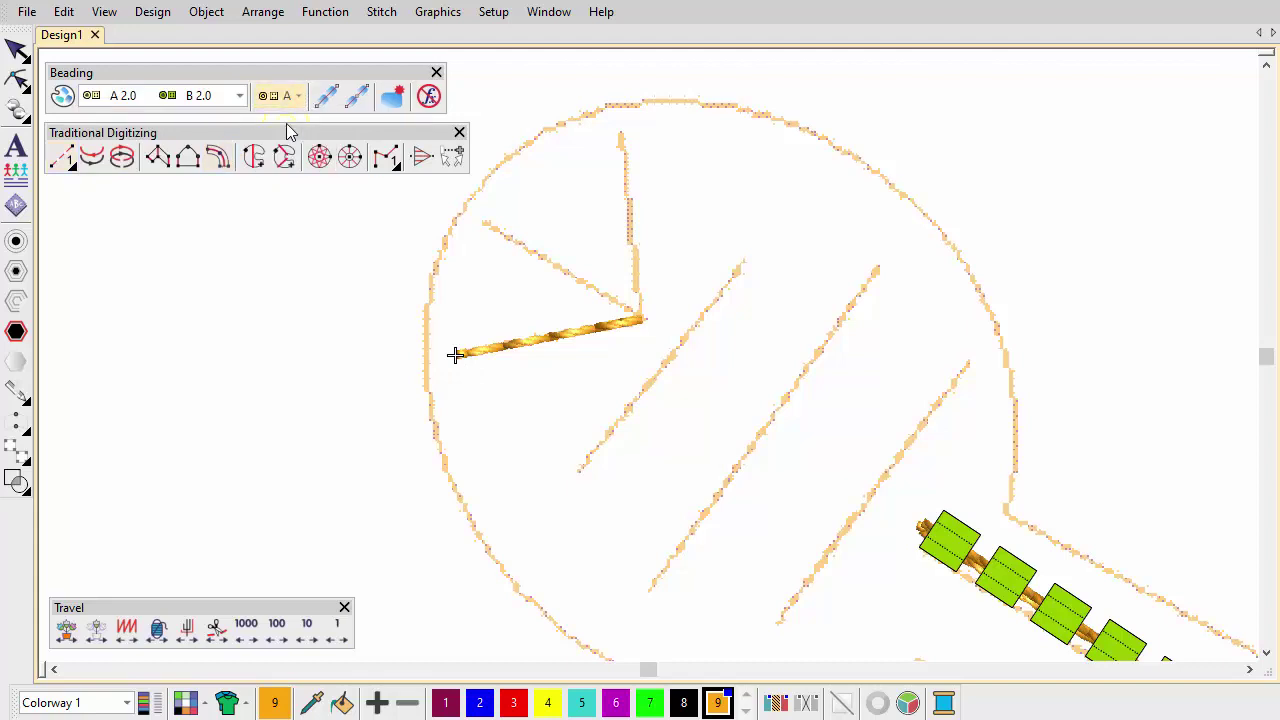
click(446, 352)
click(488, 352)
key(Return)
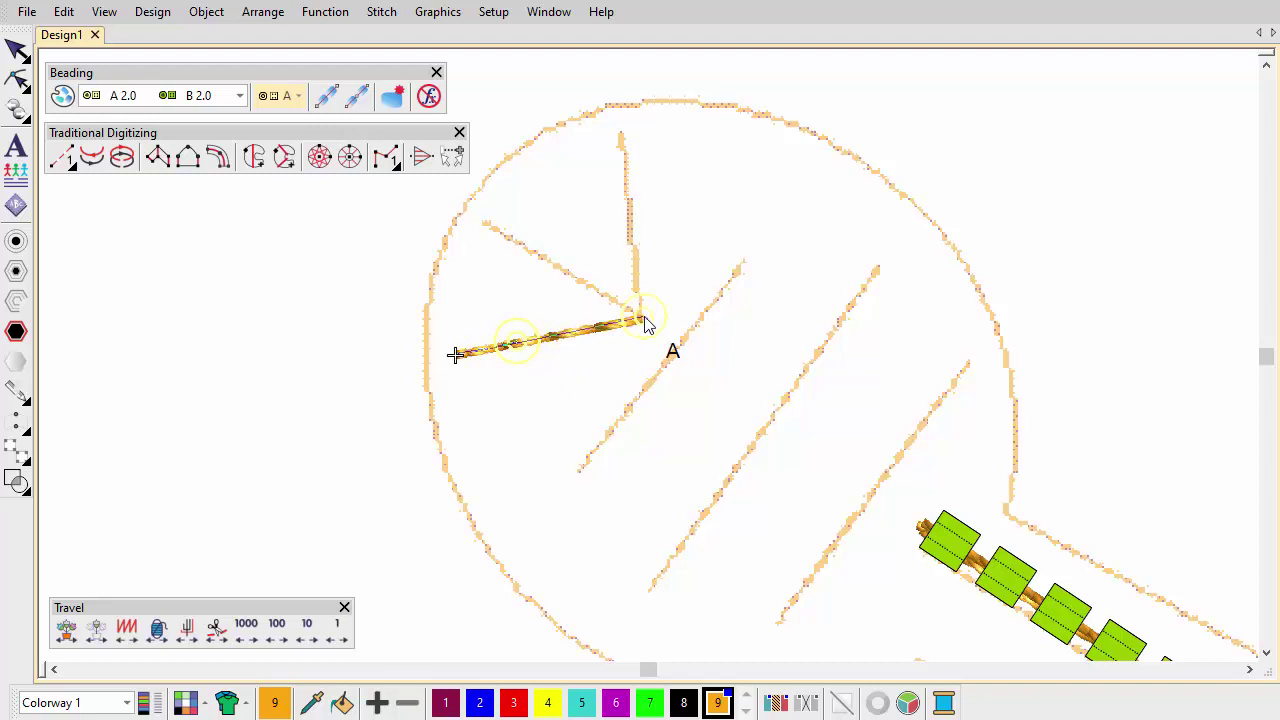
key(Return)
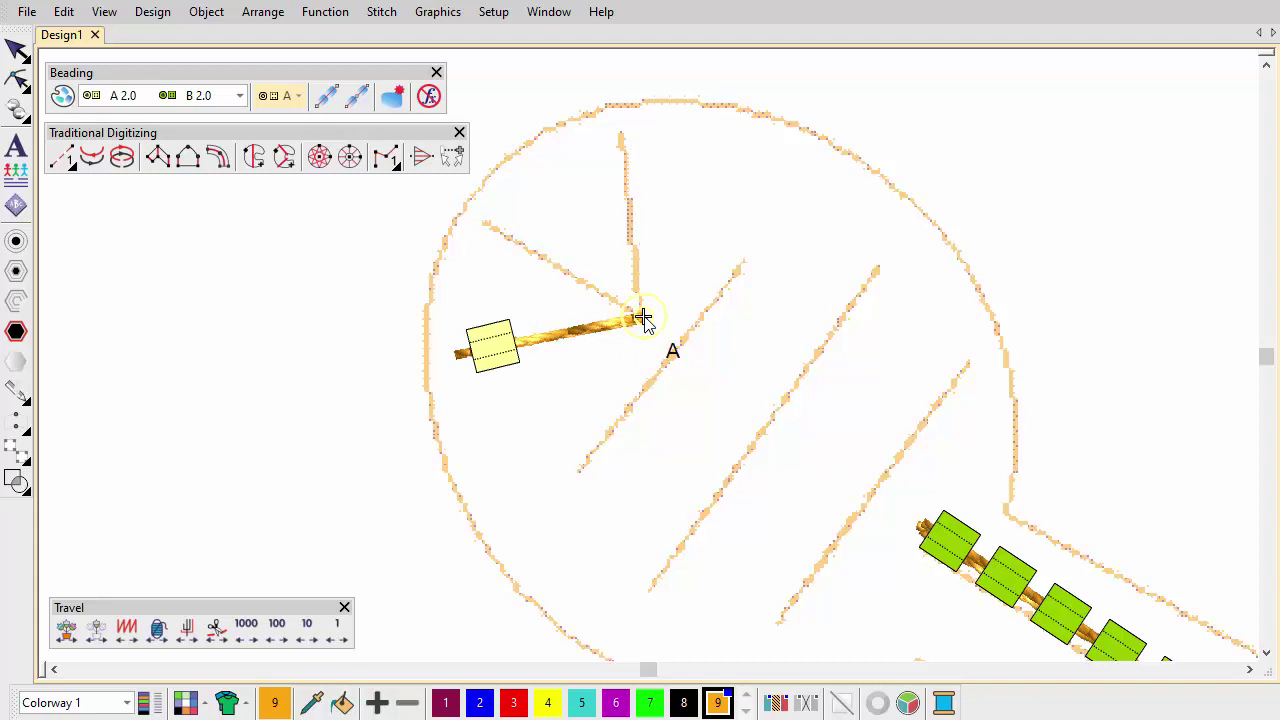
Draw two beaded strands fanning out from the small flower's centre.
drag(645, 320, 540, 257)
drag(540, 257, 494, 226)
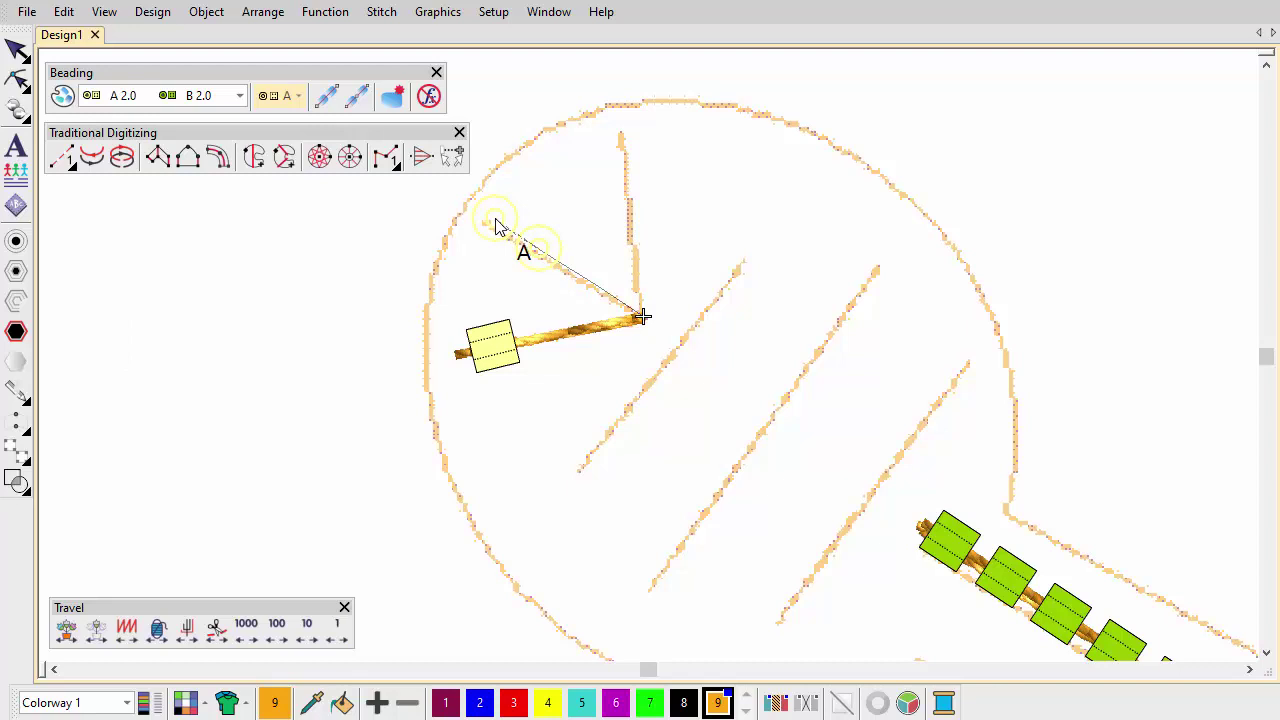
drag(494, 226, 583, 283)
drag(583, 283, 640, 317)
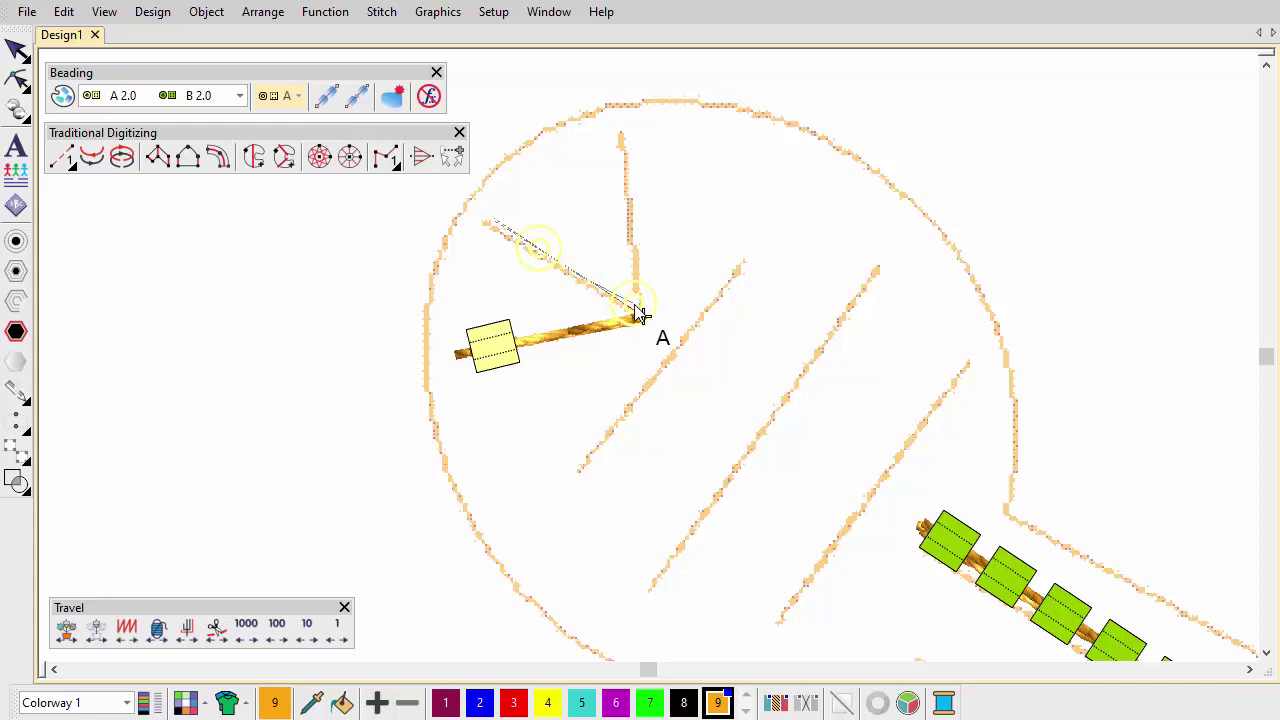
click(644, 318)
key(Return)
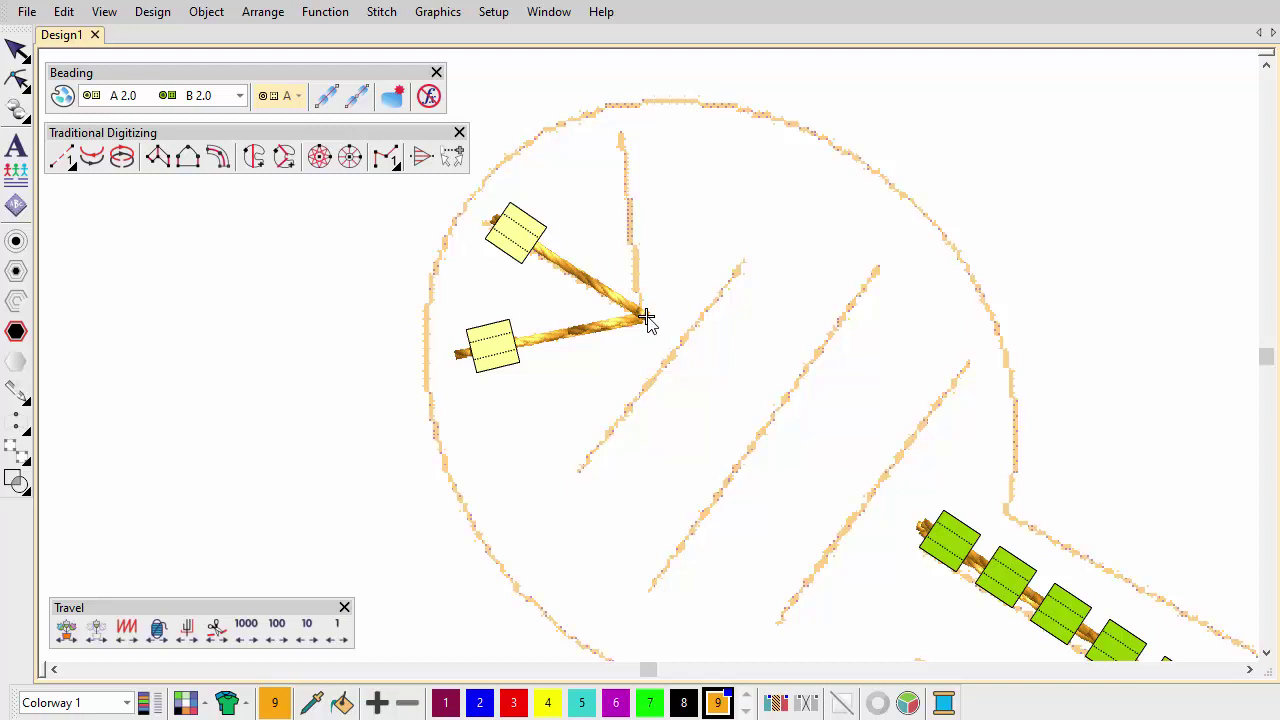
click(646, 318)
click(640, 268)
key(Return)
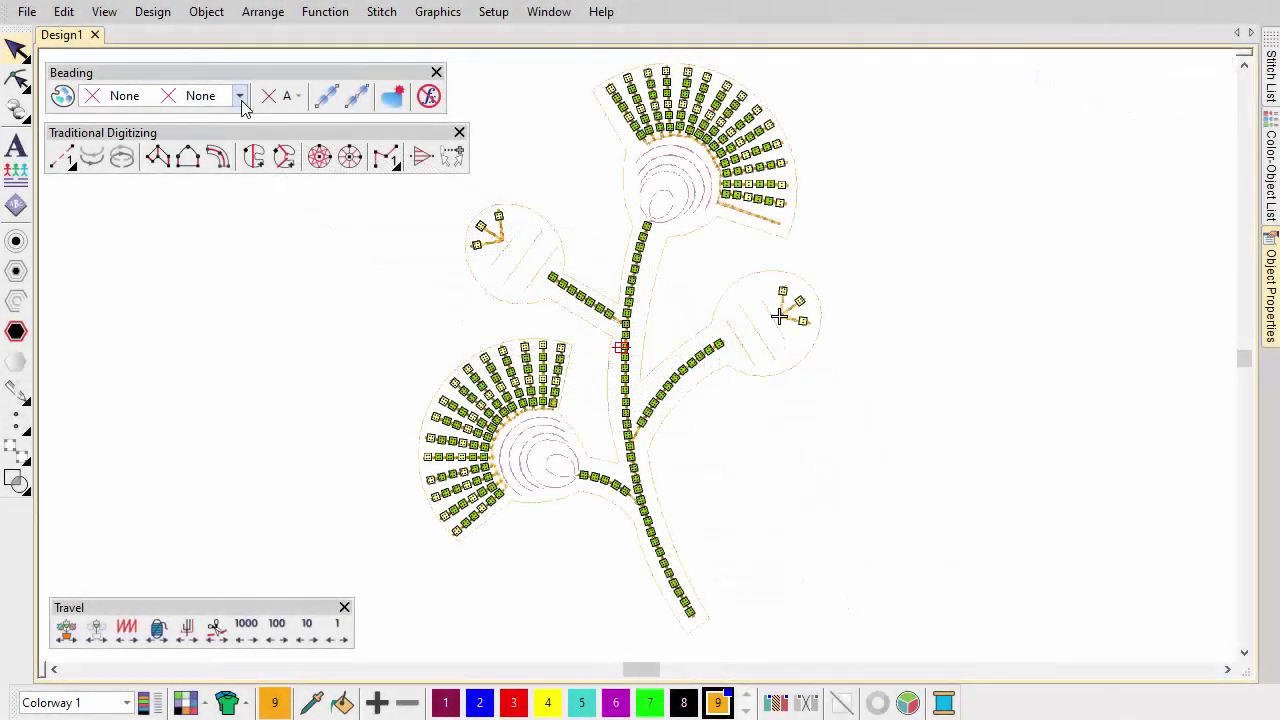
With the A 2.0 / B 2.0 pair in Bead Run Auto, trace a bead run up the stem.
click(240, 96)
click(228, 143)
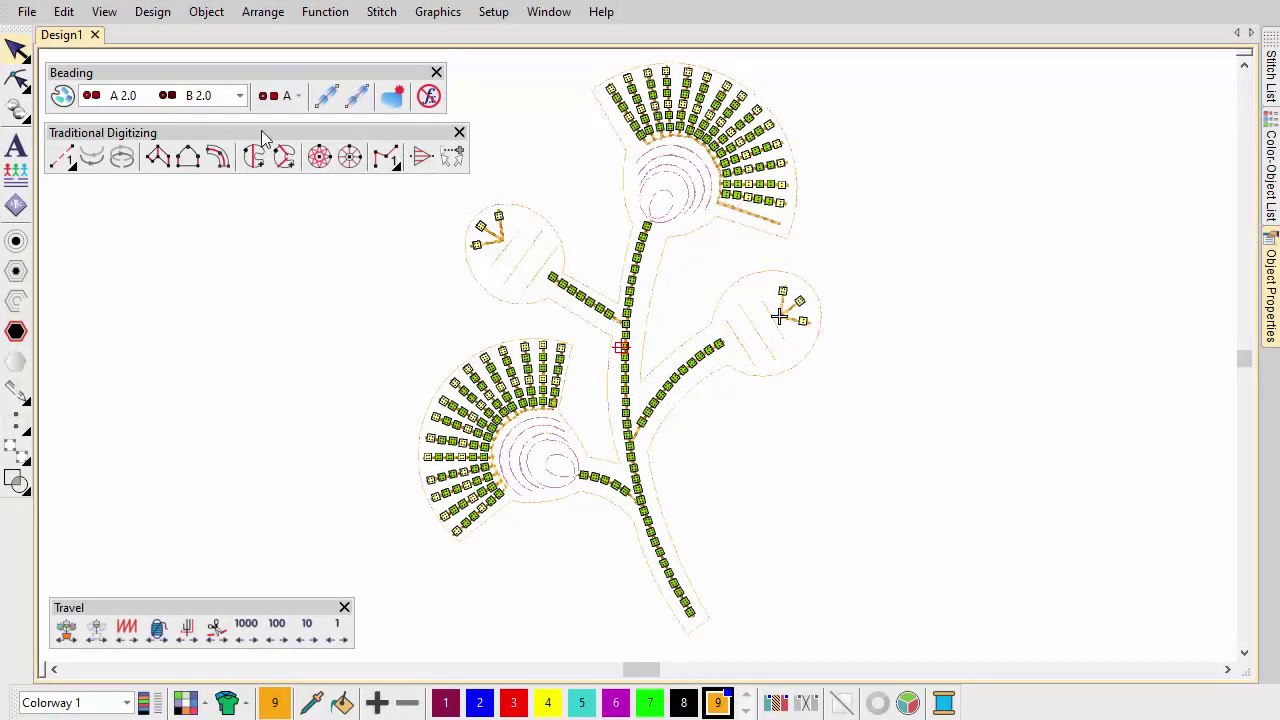
click(322, 102)
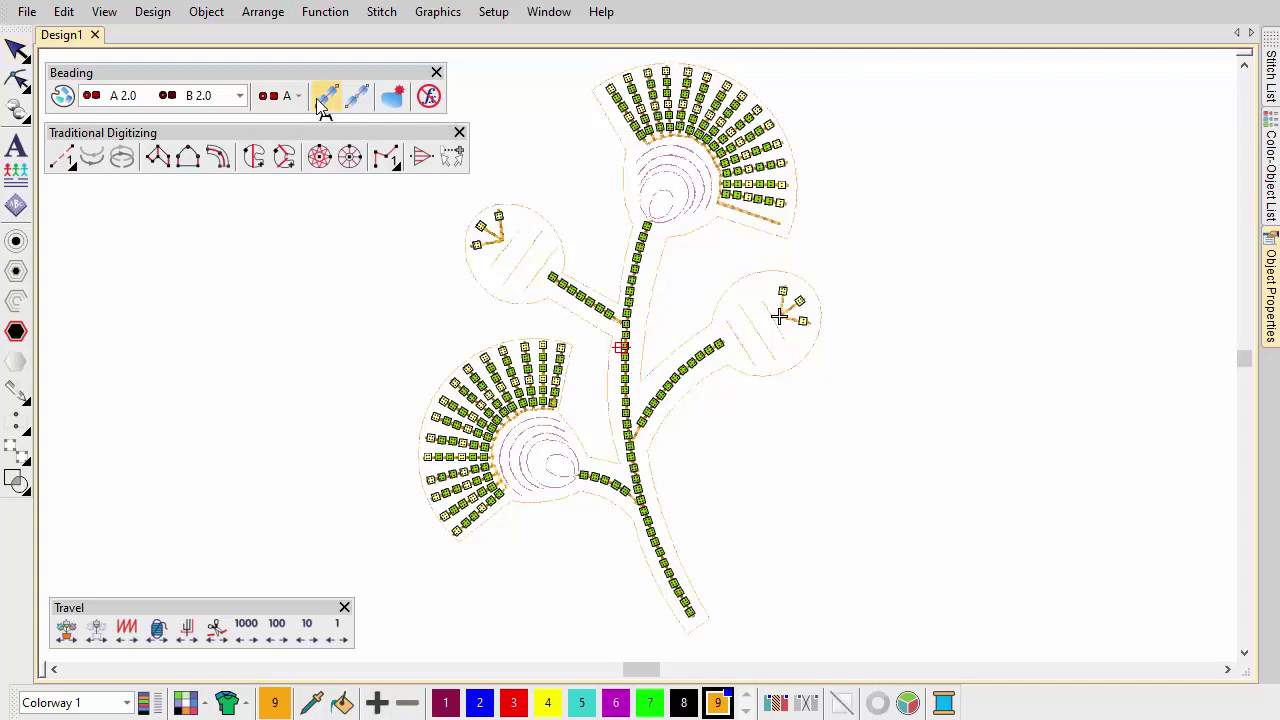
click(689, 633)
click(710, 619)
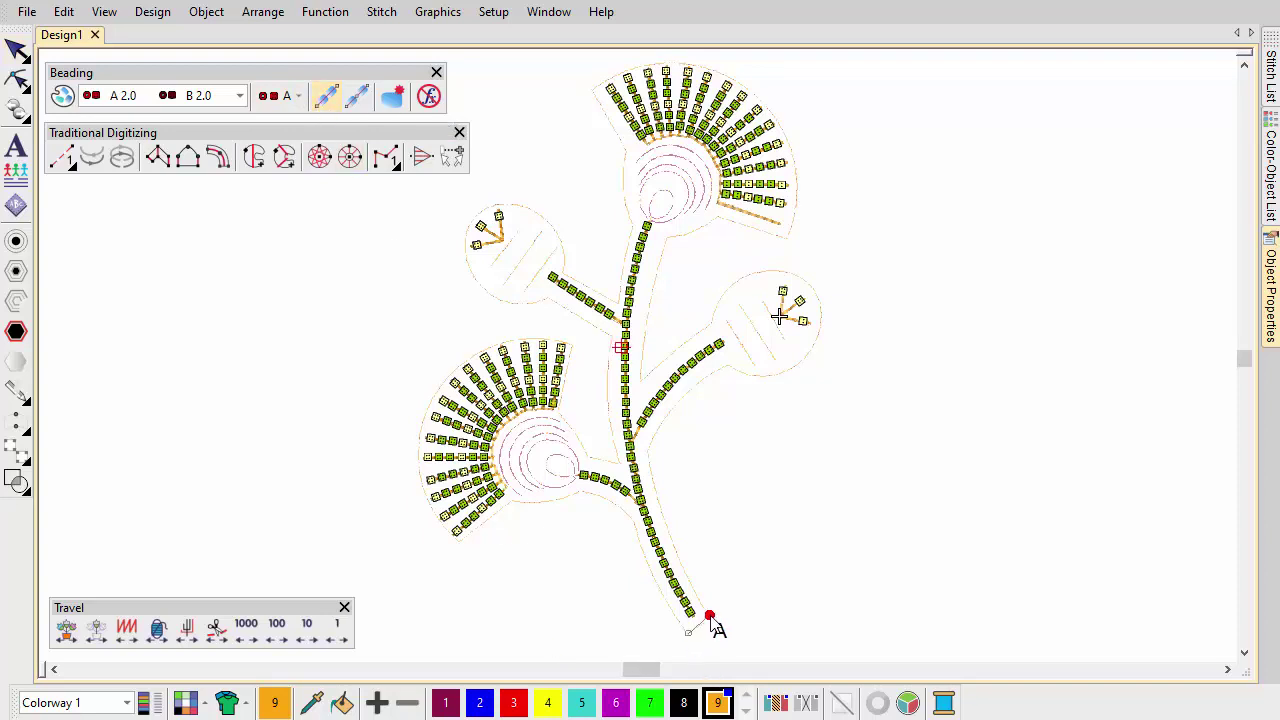
click(677, 552)
click(646, 451)
Continue the bead run along the right branch, then bead-outline the design's outer edge.
click(682, 398)
click(727, 363)
click(777, 374)
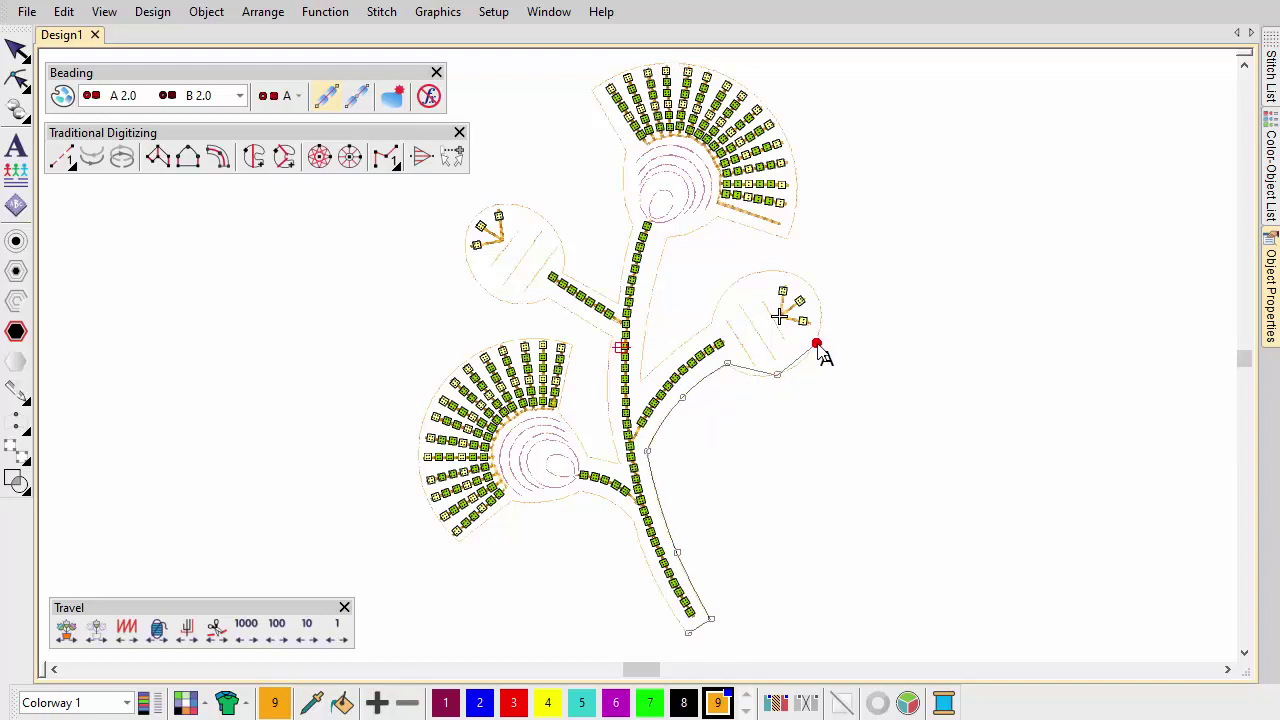
click(817, 345)
key(Return)
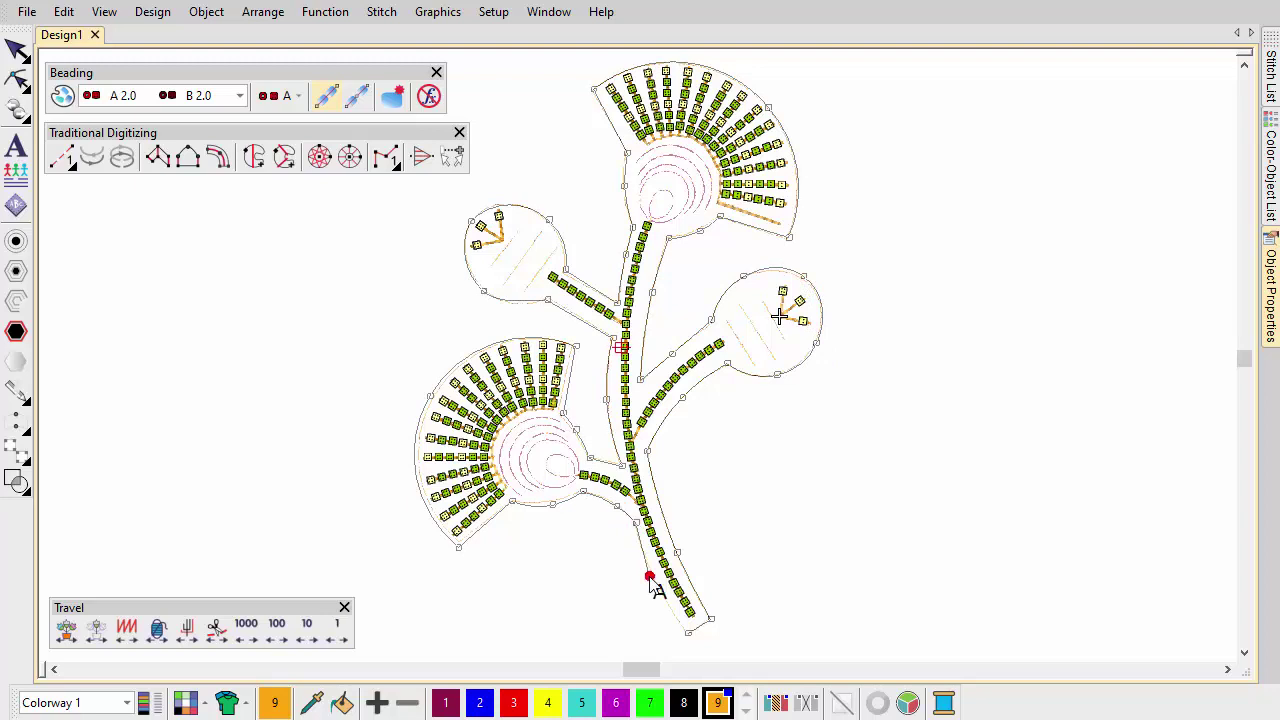
click(689, 636)
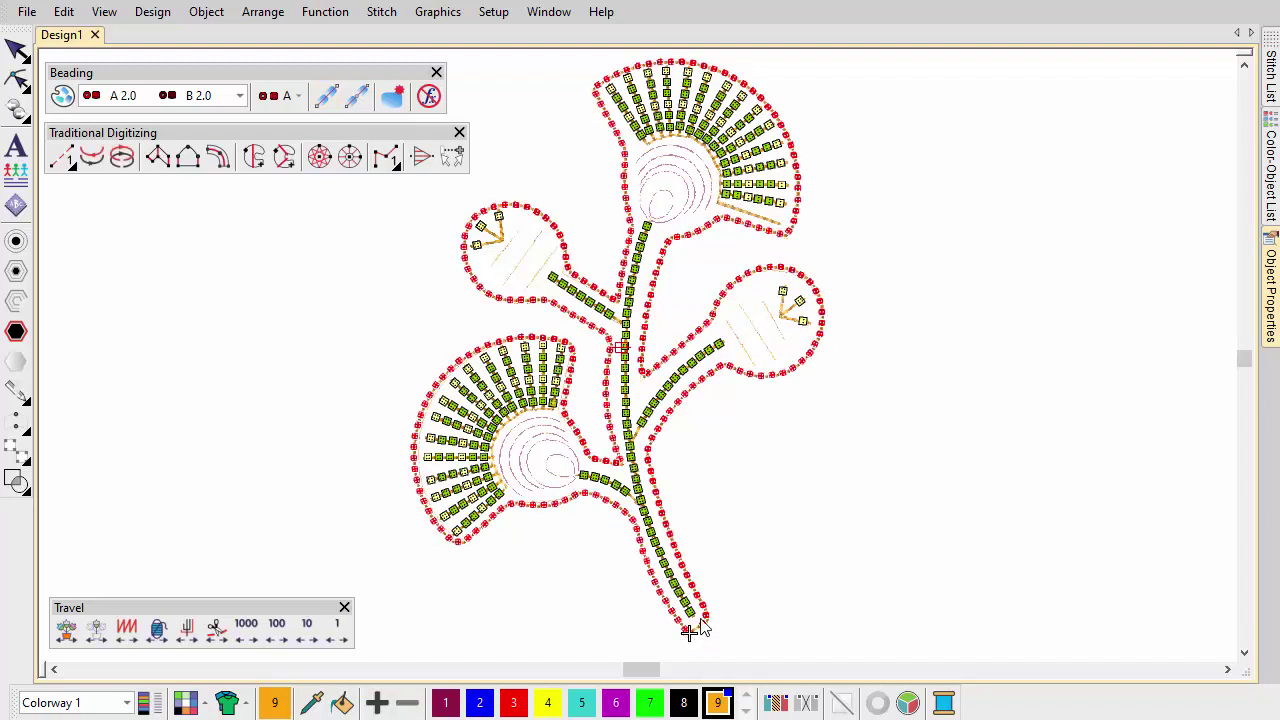
key(Return)
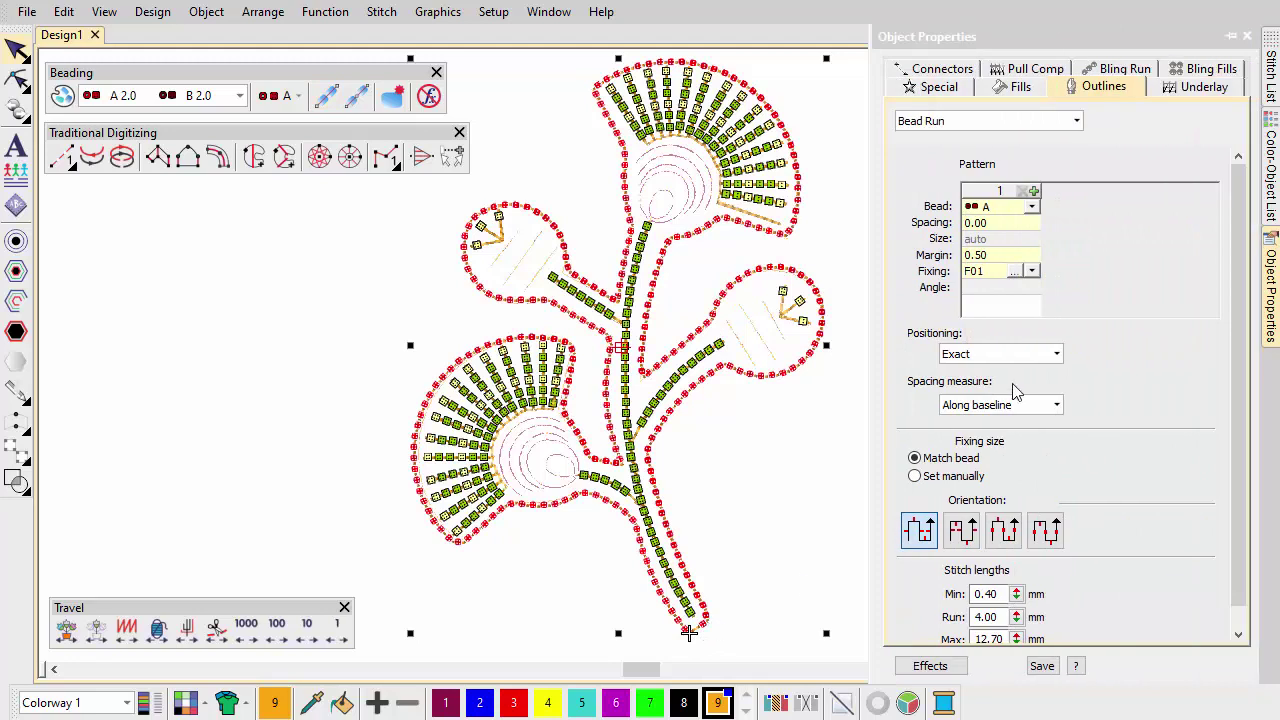
Set the outline bead spacing to 12.00 with S21 fixings.
double_click(975, 223)
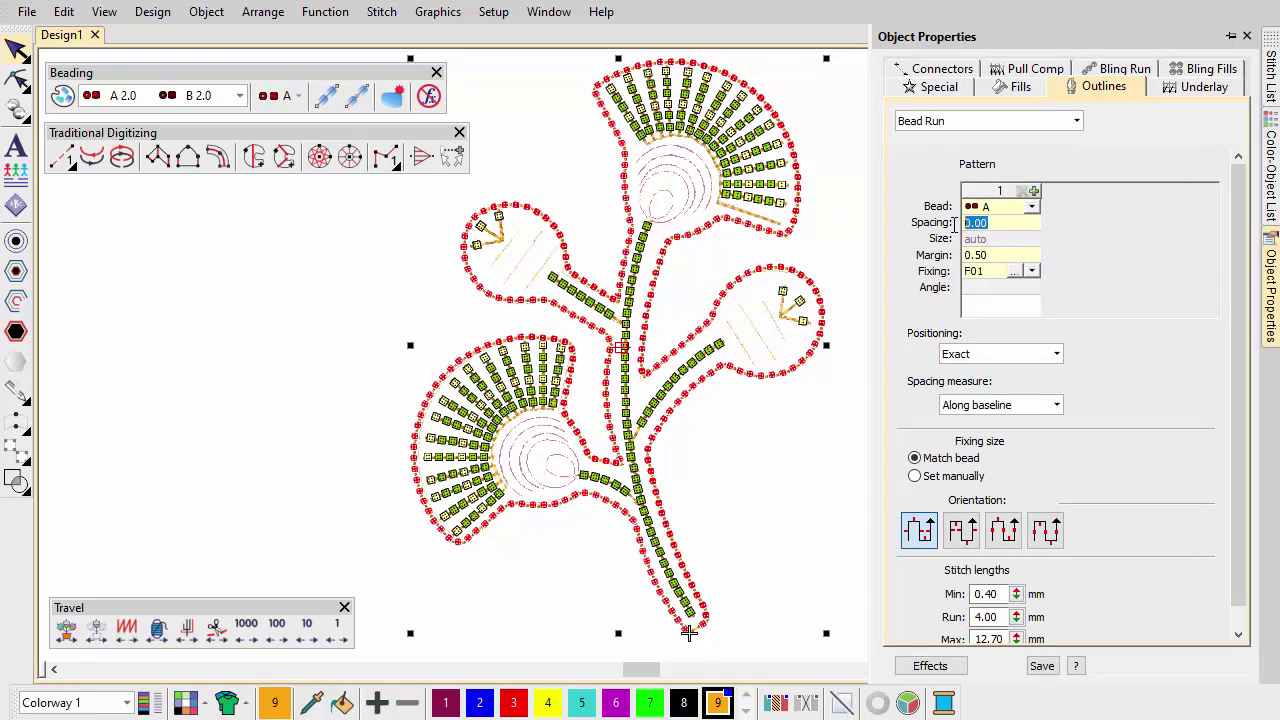
text(12)
key(Return)
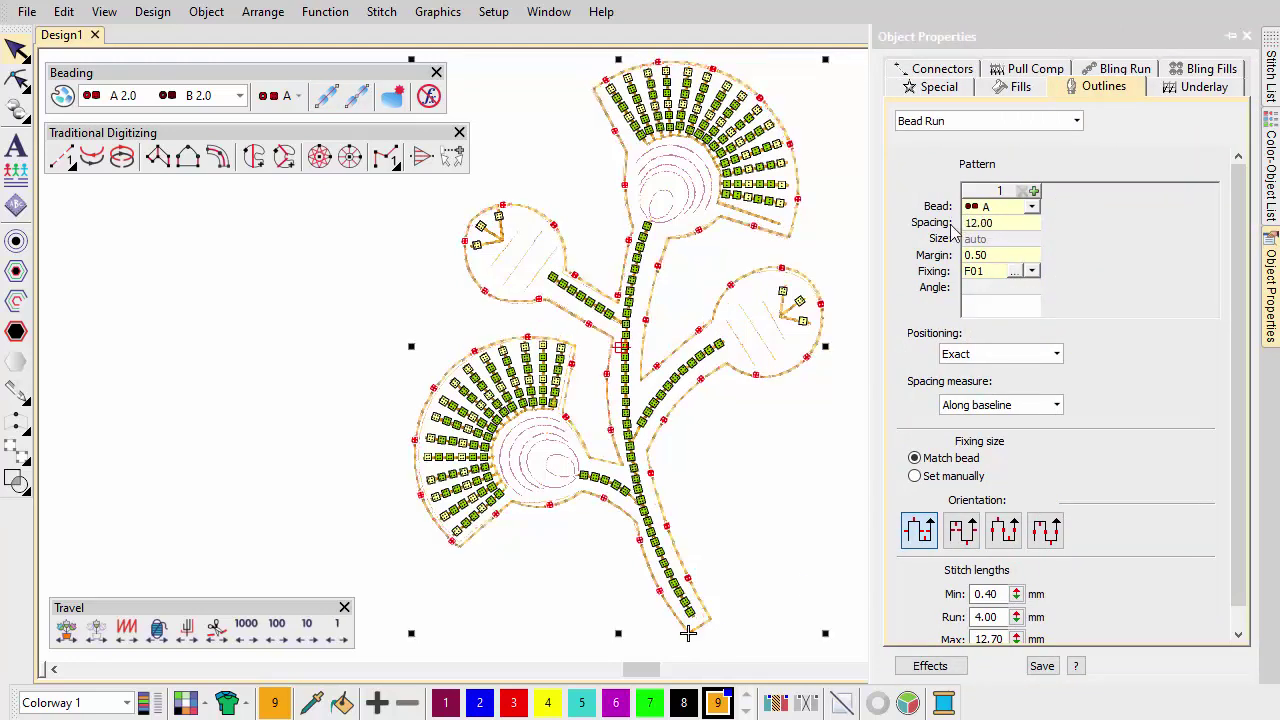
click(1015, 273)
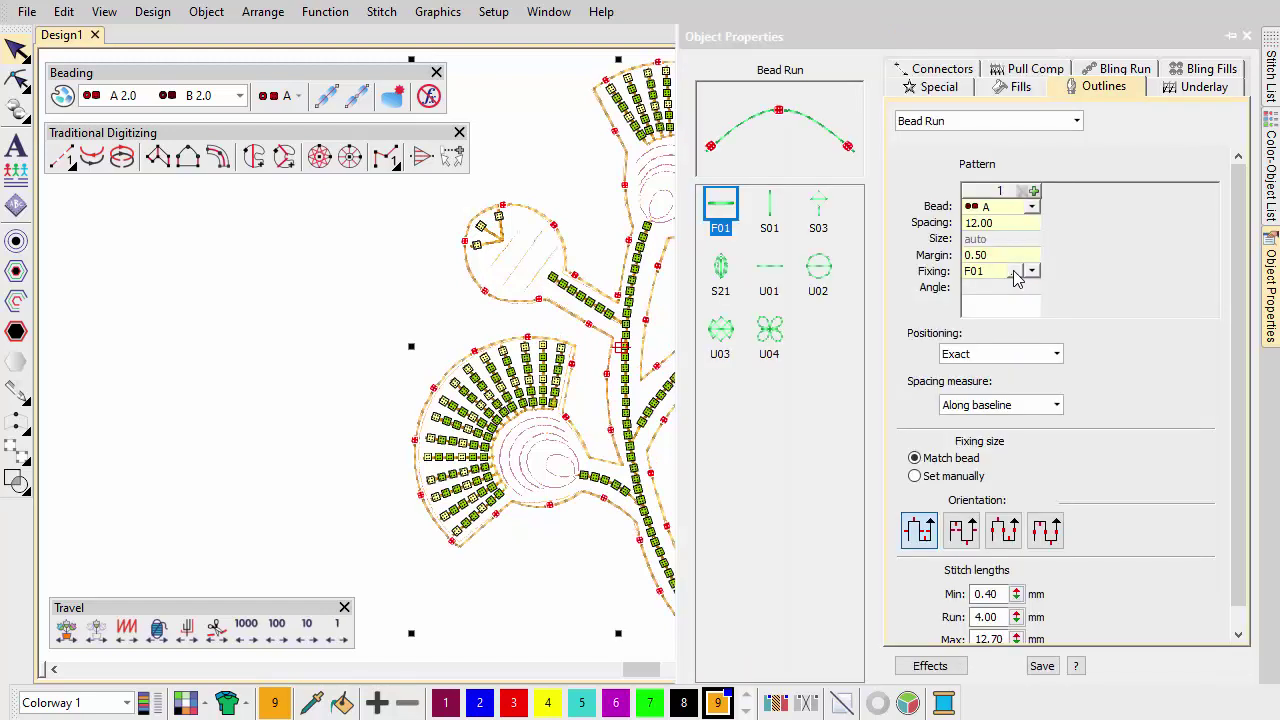
click(720, 268)
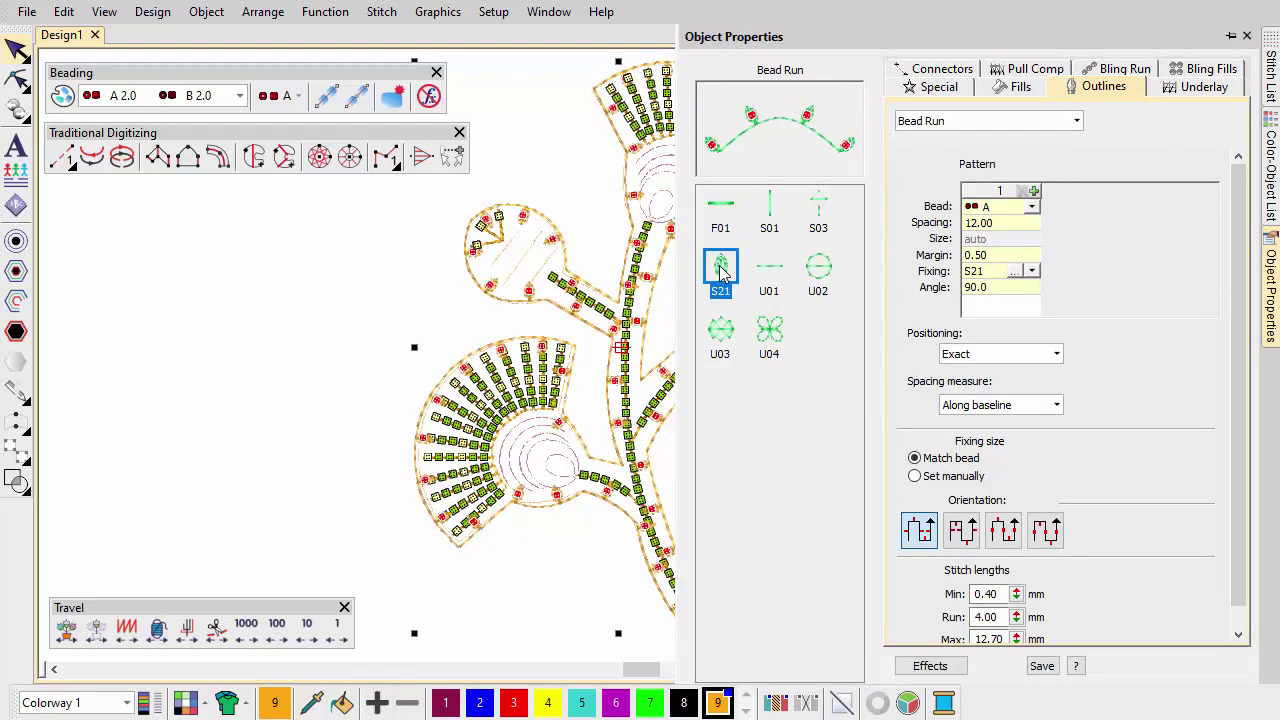
click(1015, 271)
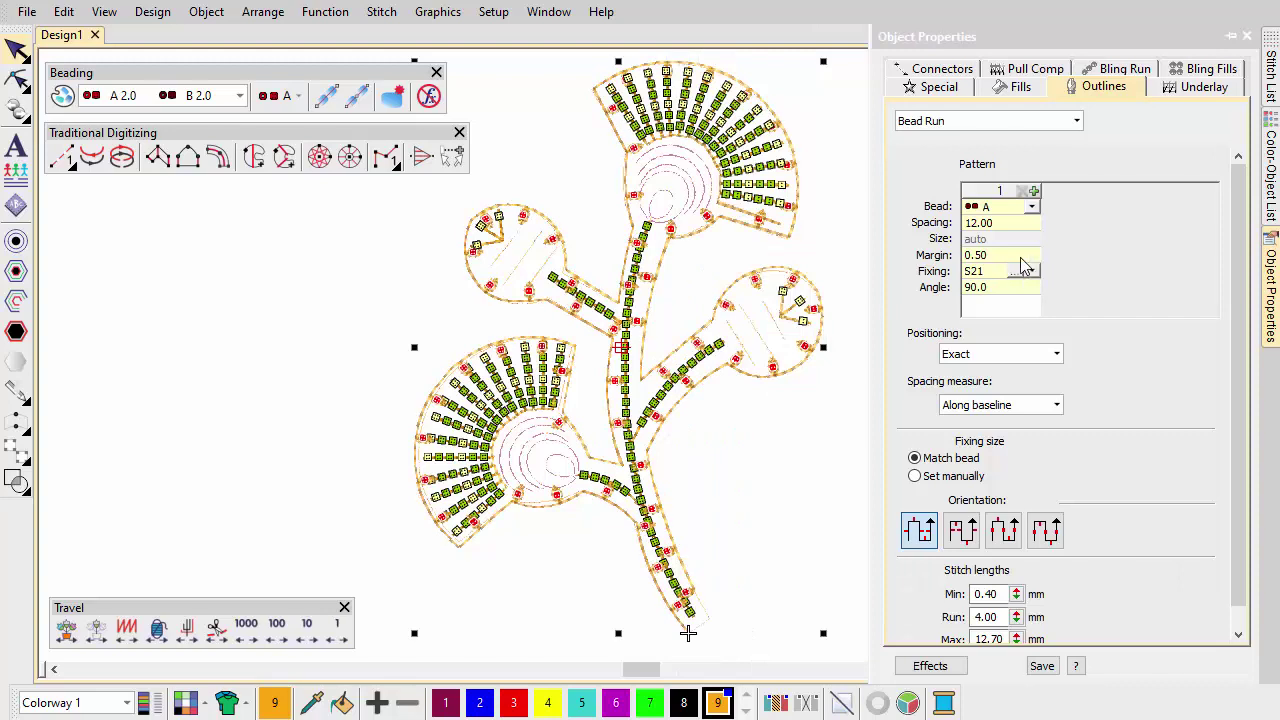
Add bead B as a second pattern bead and set right orientation.
click(1034, 190)
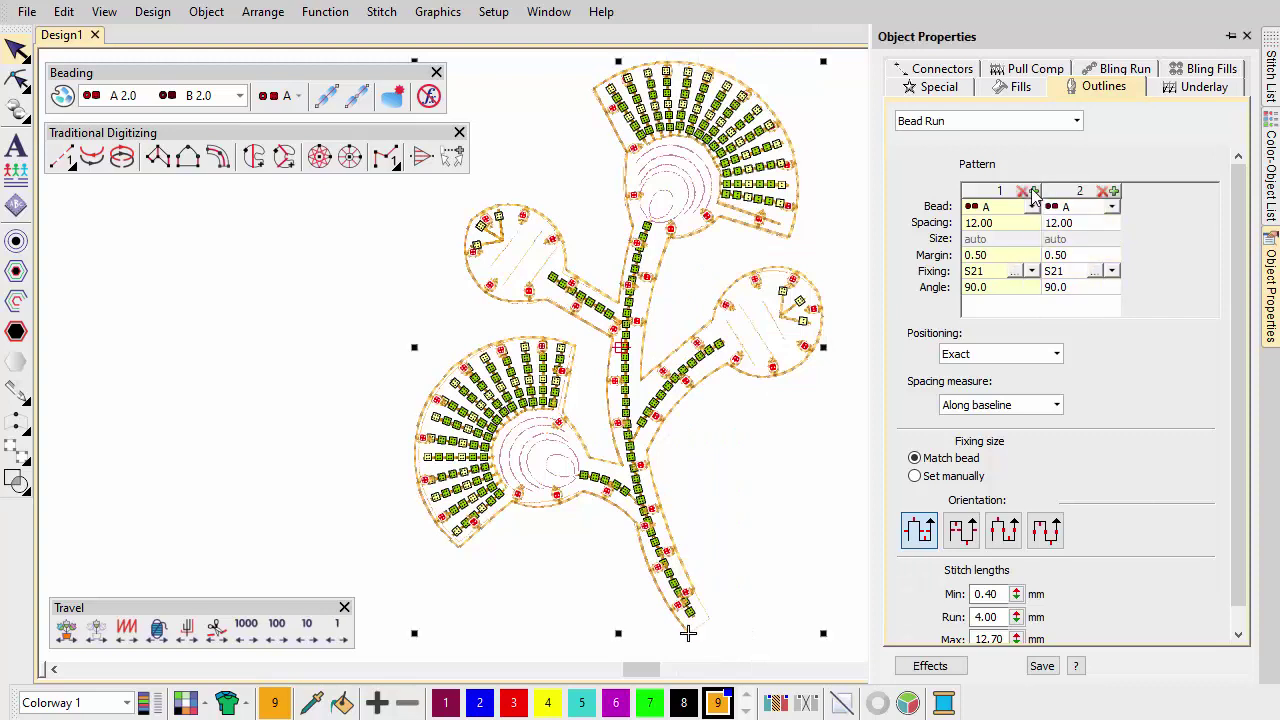
click(1113, 207)
click(1100, 238)
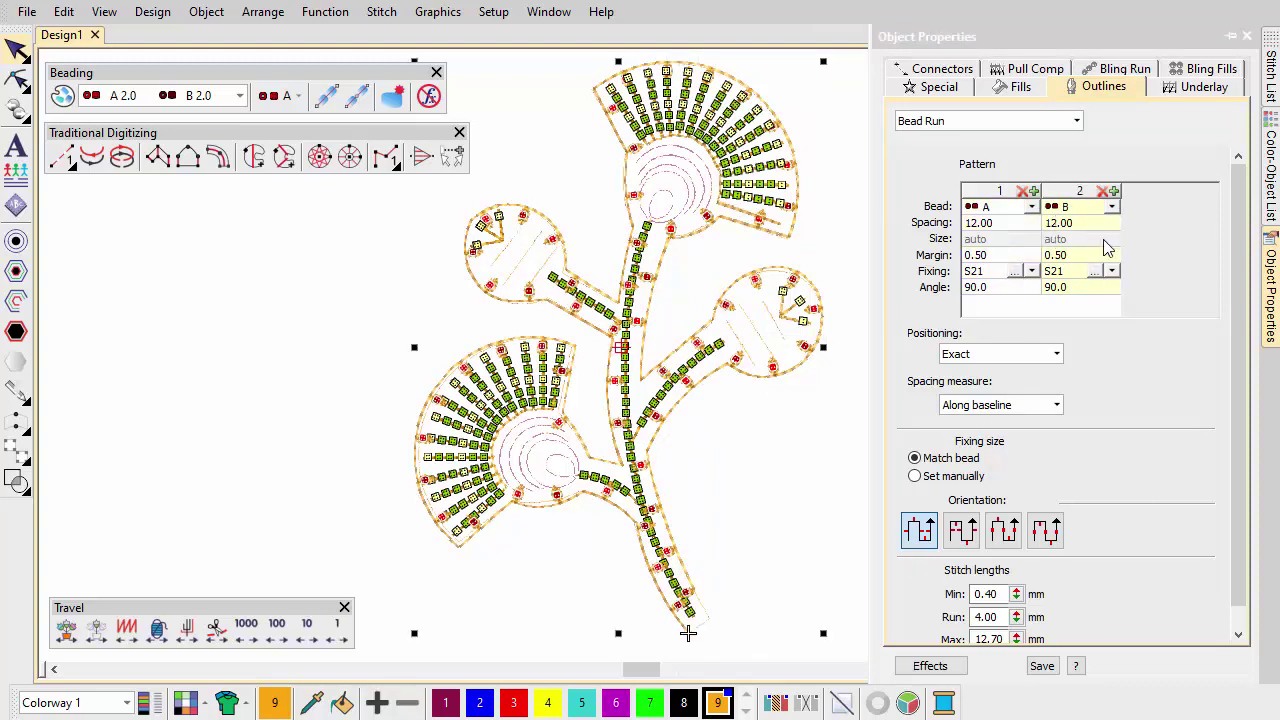
click(962, 535)
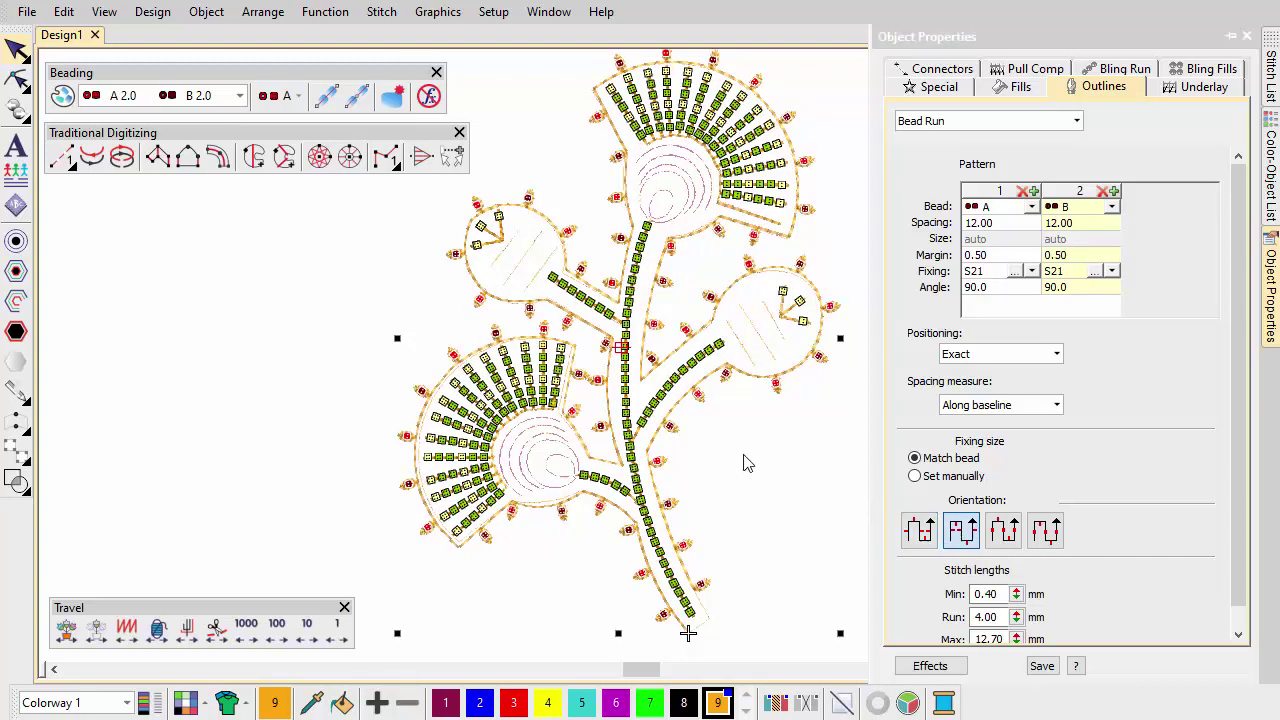
click(392, 98)
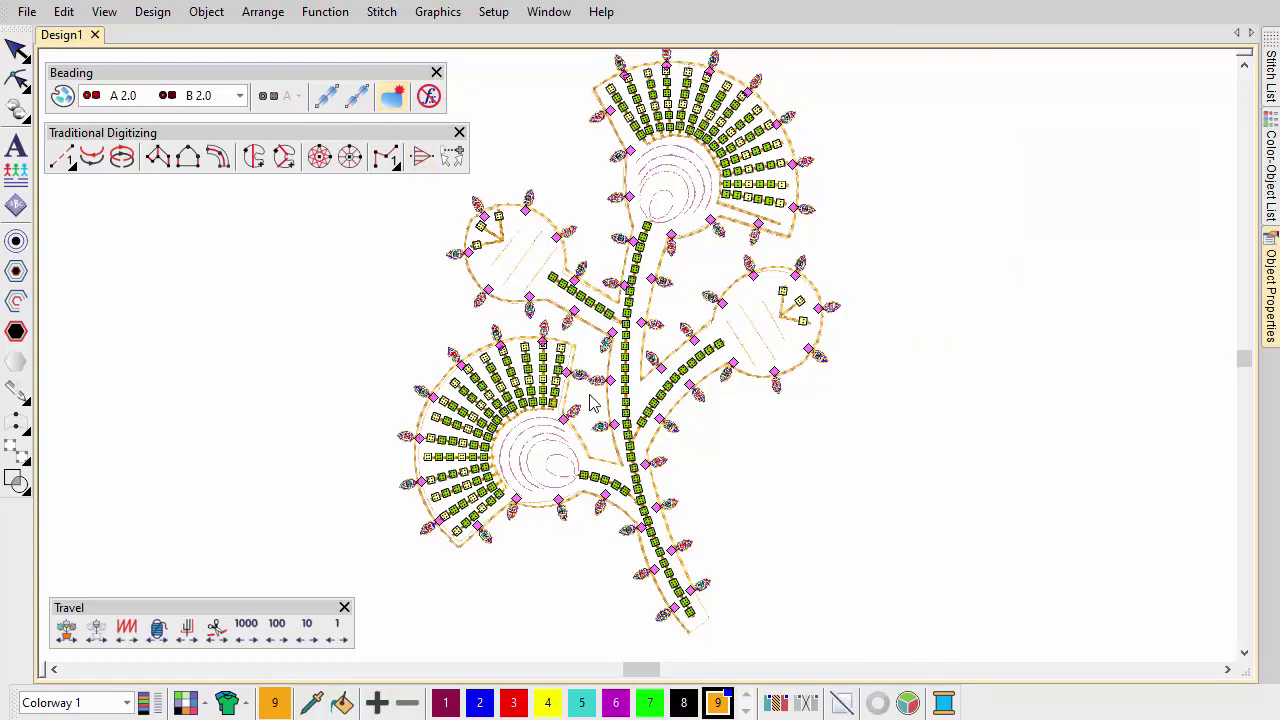
Zoom in and nudge a B bead up and an A bead down along the outline.
scroll(640, 365, up, 3)
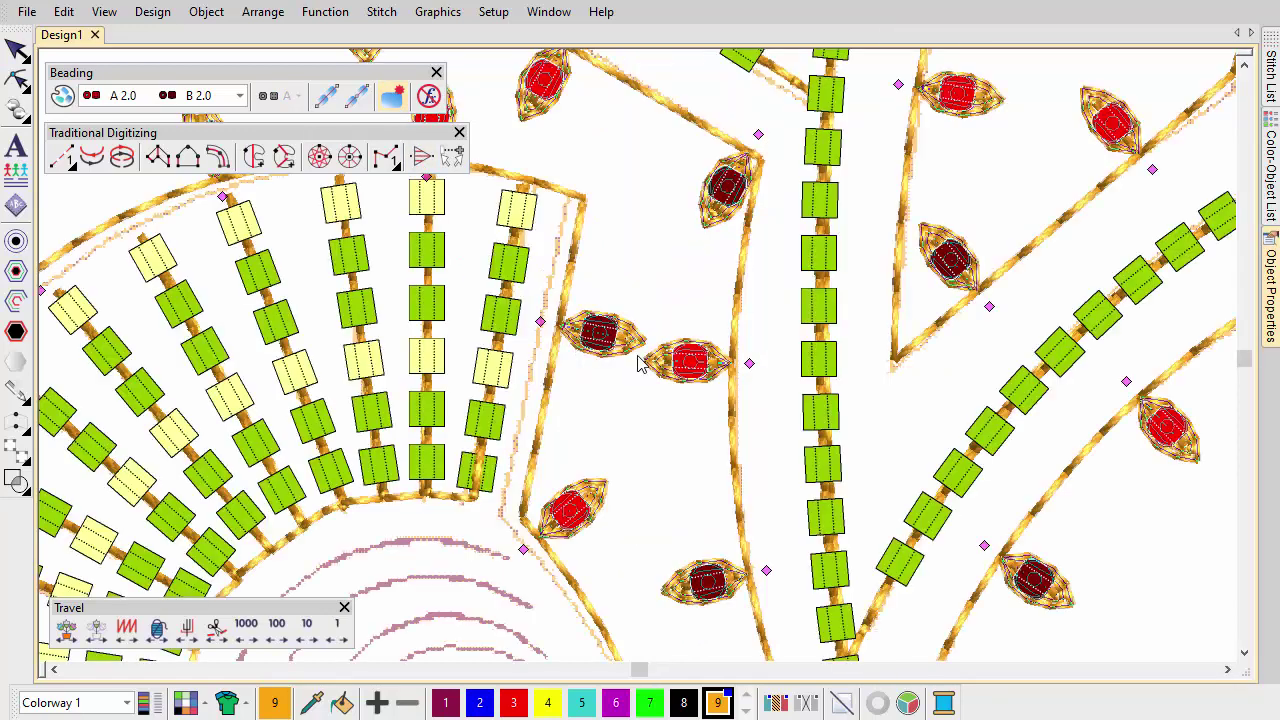
drag(548, 335, 545, 288)
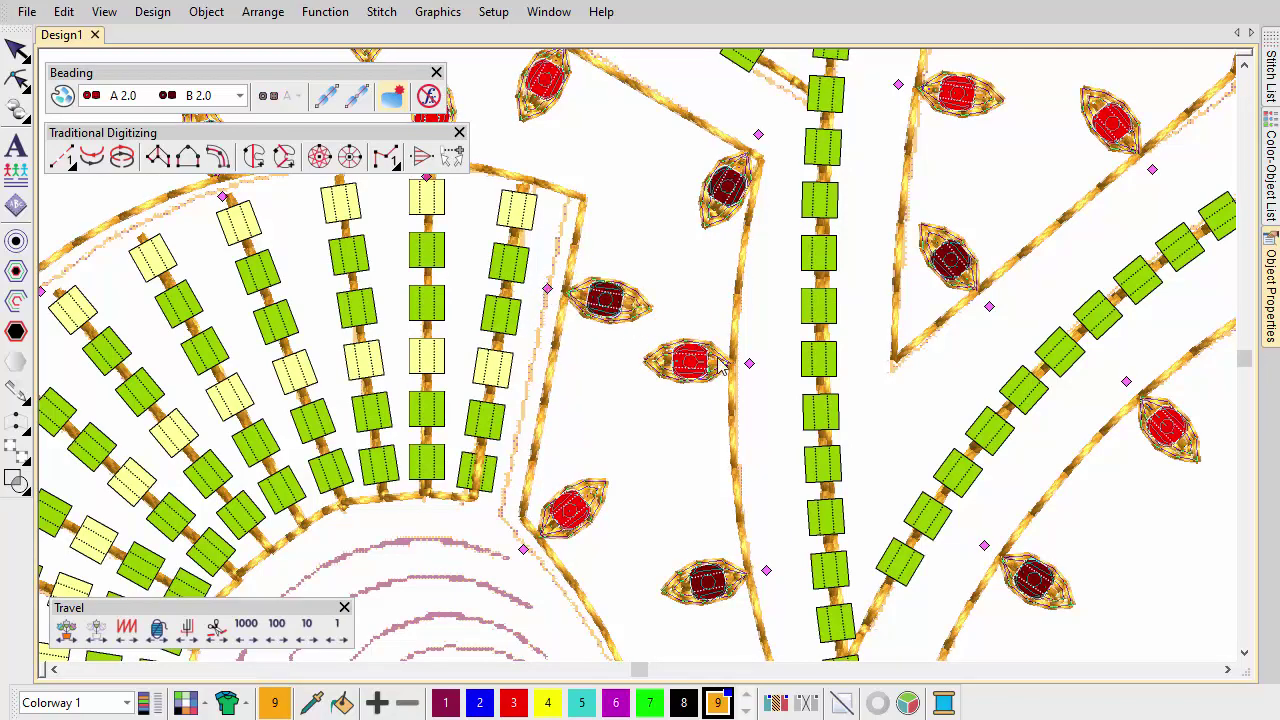
drag(748, 360, 745, 405)
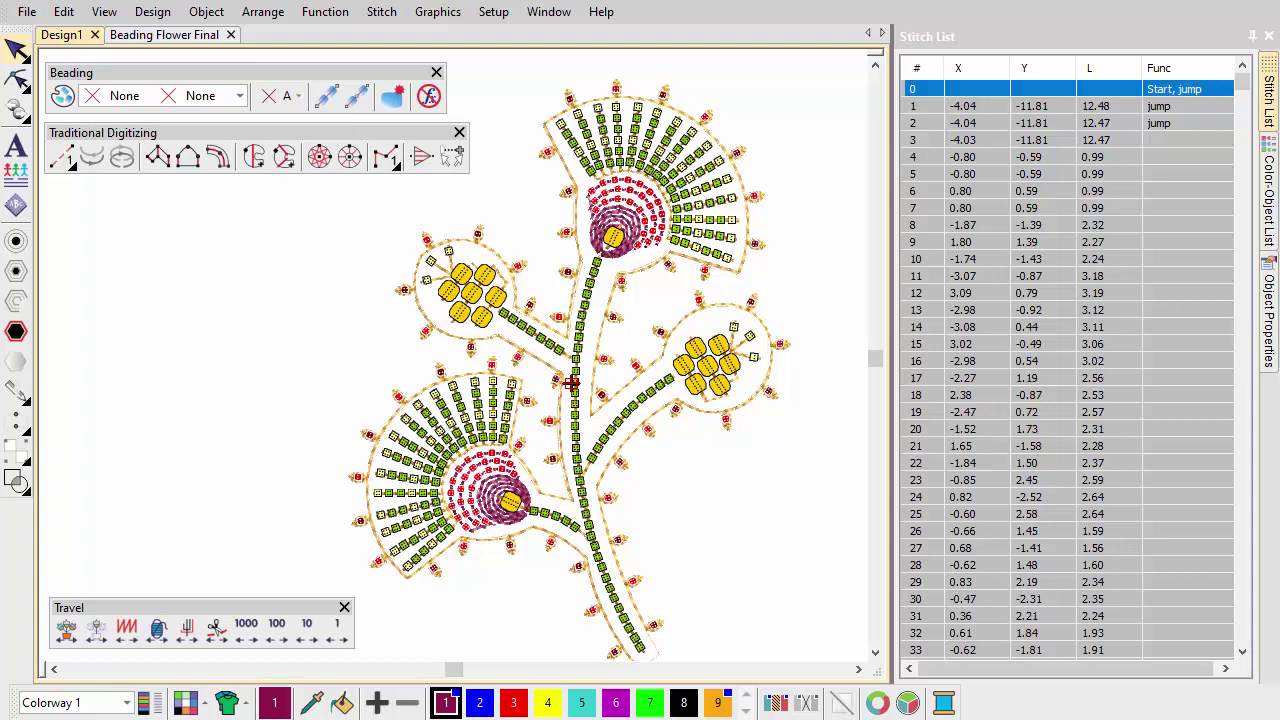
Step through the design trim by trim, five trims forward.
click(216, 635)
click(216, 635)
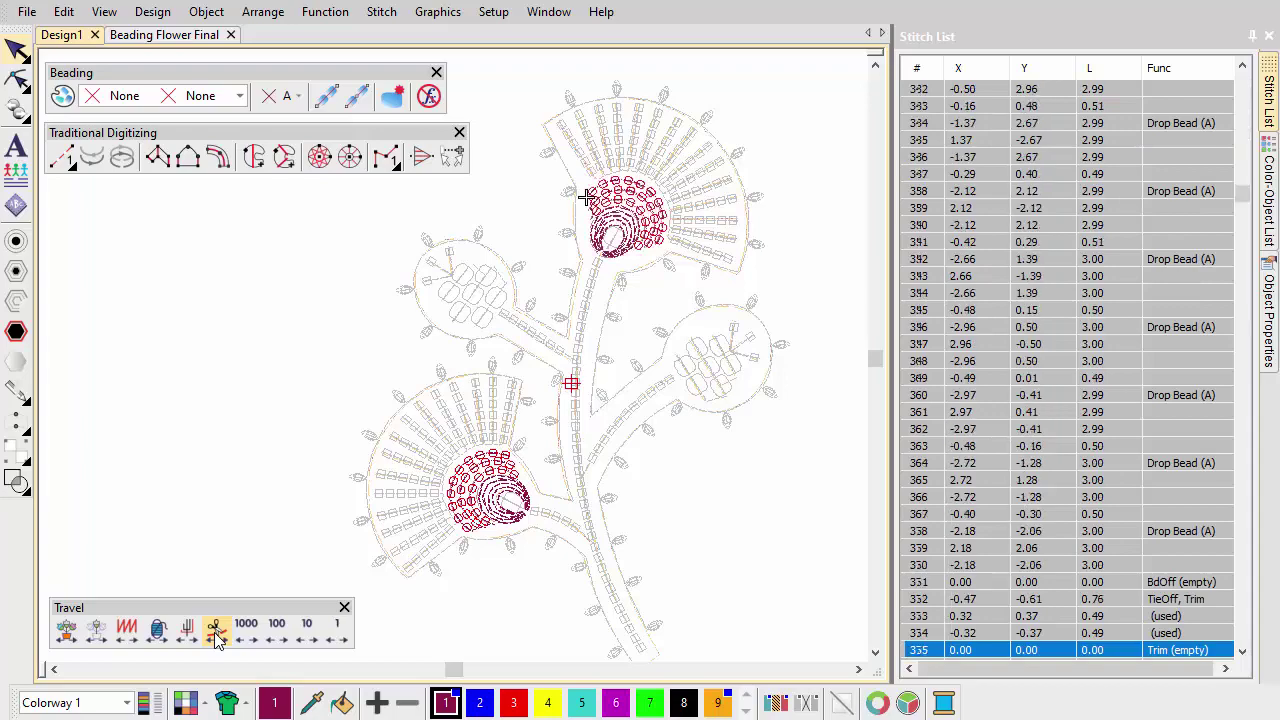
click(216, 635)
click(216, 635)
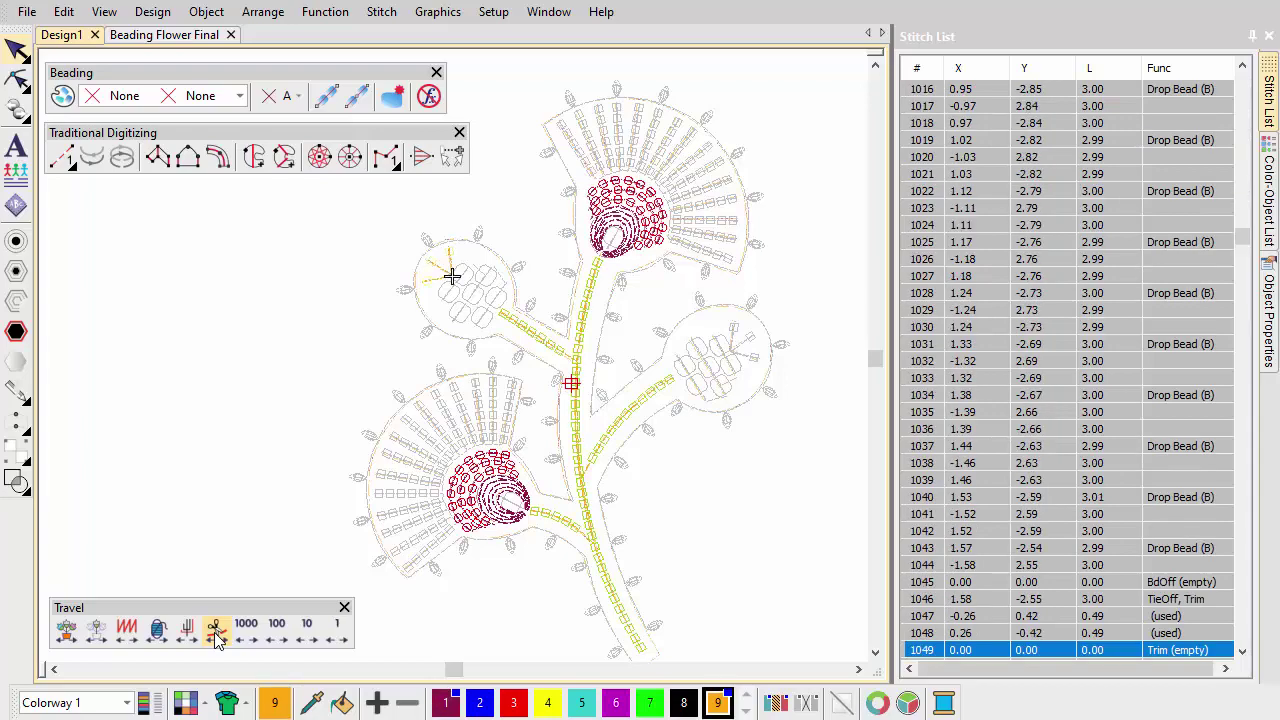
click(216, 635)
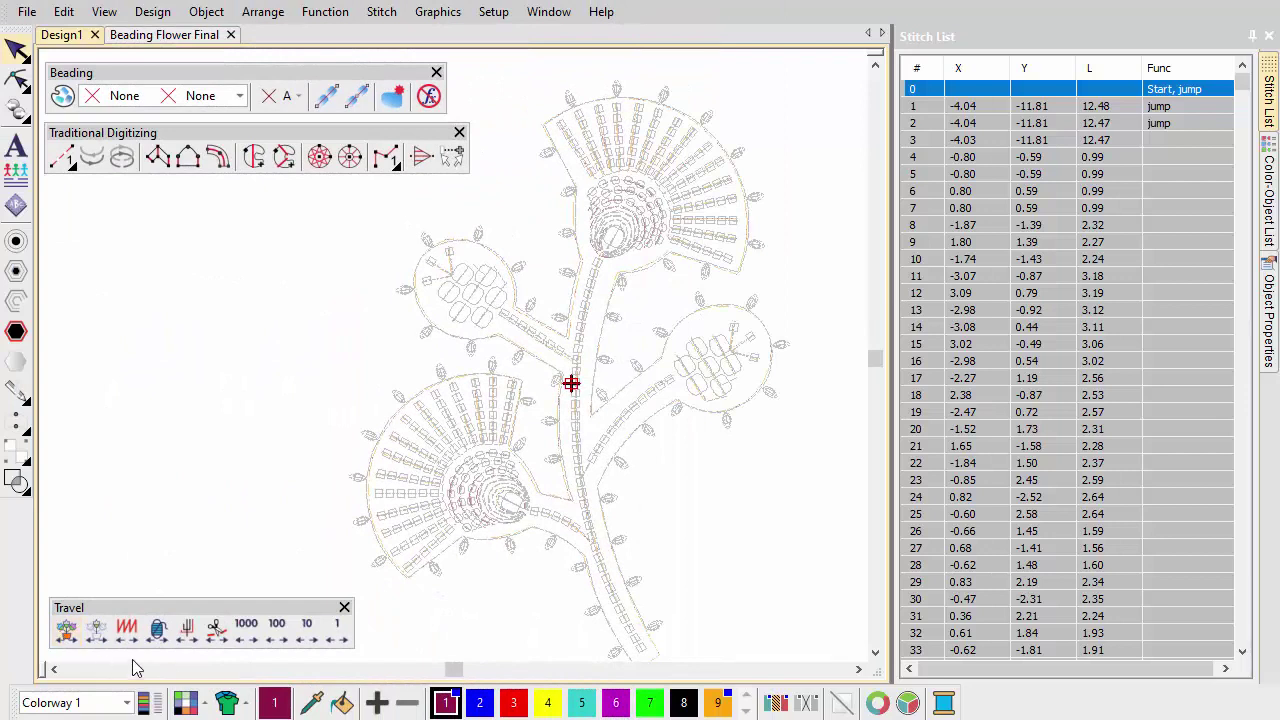
Step through stitch functions to the BdOn and Drop Bead commands.
click(188, 632)
click(189, 632)
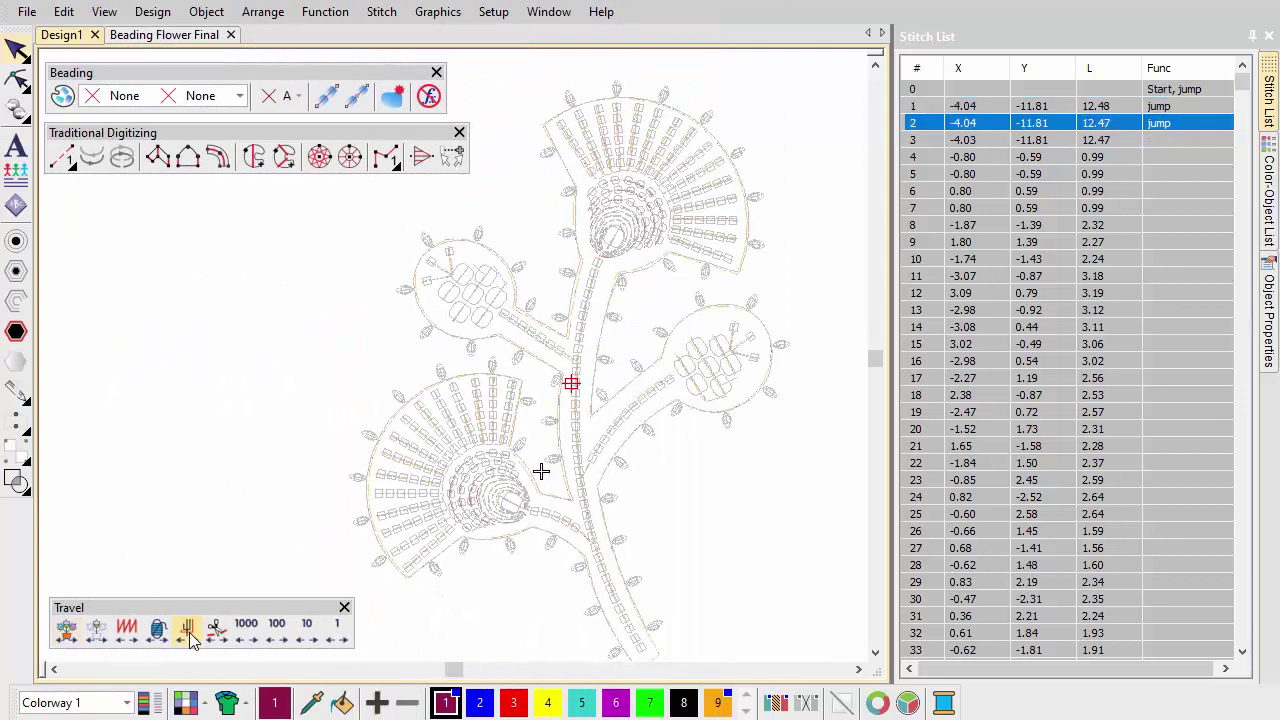
click(189, 632)
click(189, 632)
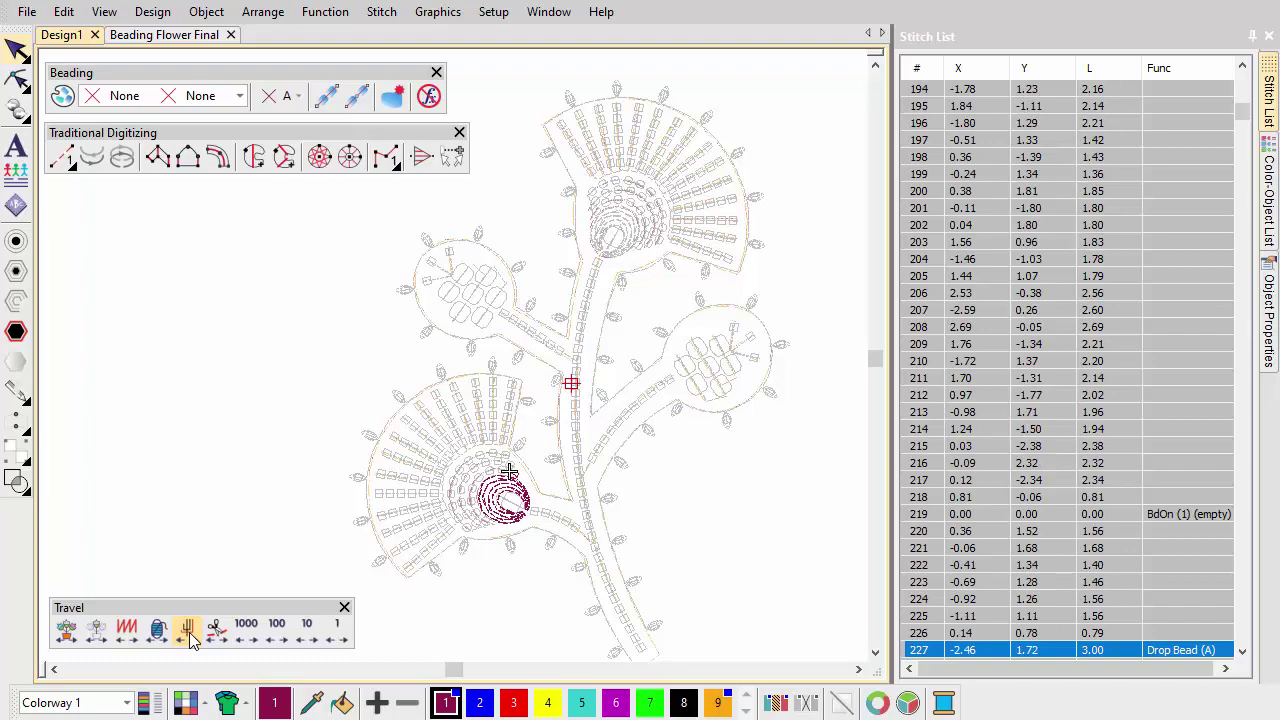
click(189, 632)
click(189, 632)
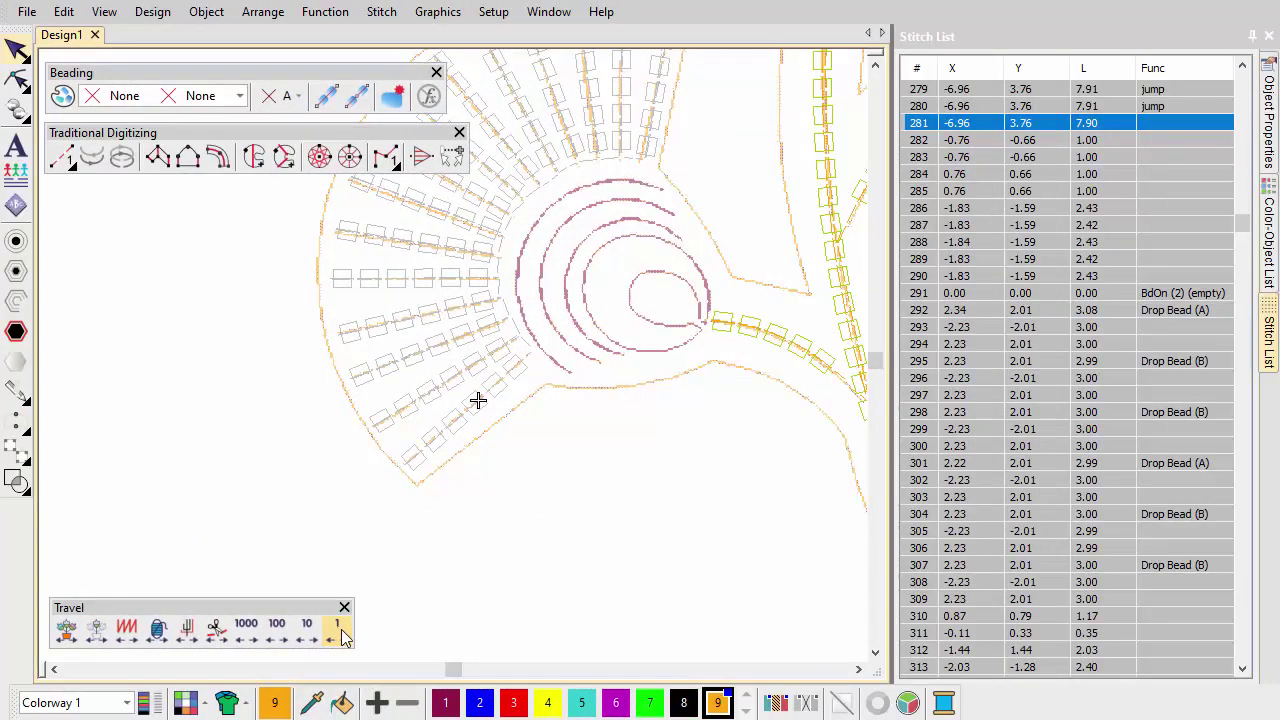
Advance one stitch at a time until Stitch List row 285 is current.
click(341, 636)
click(341, 636)
click(341, 636)
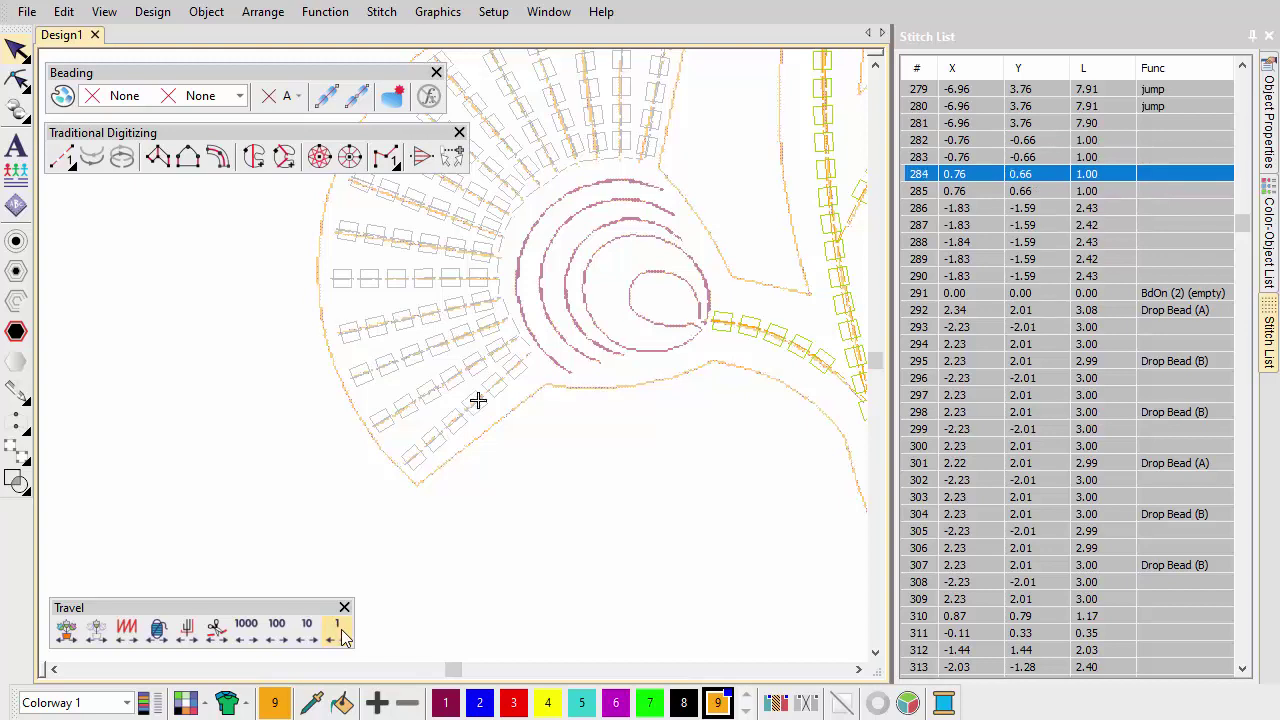
click(341, 636)
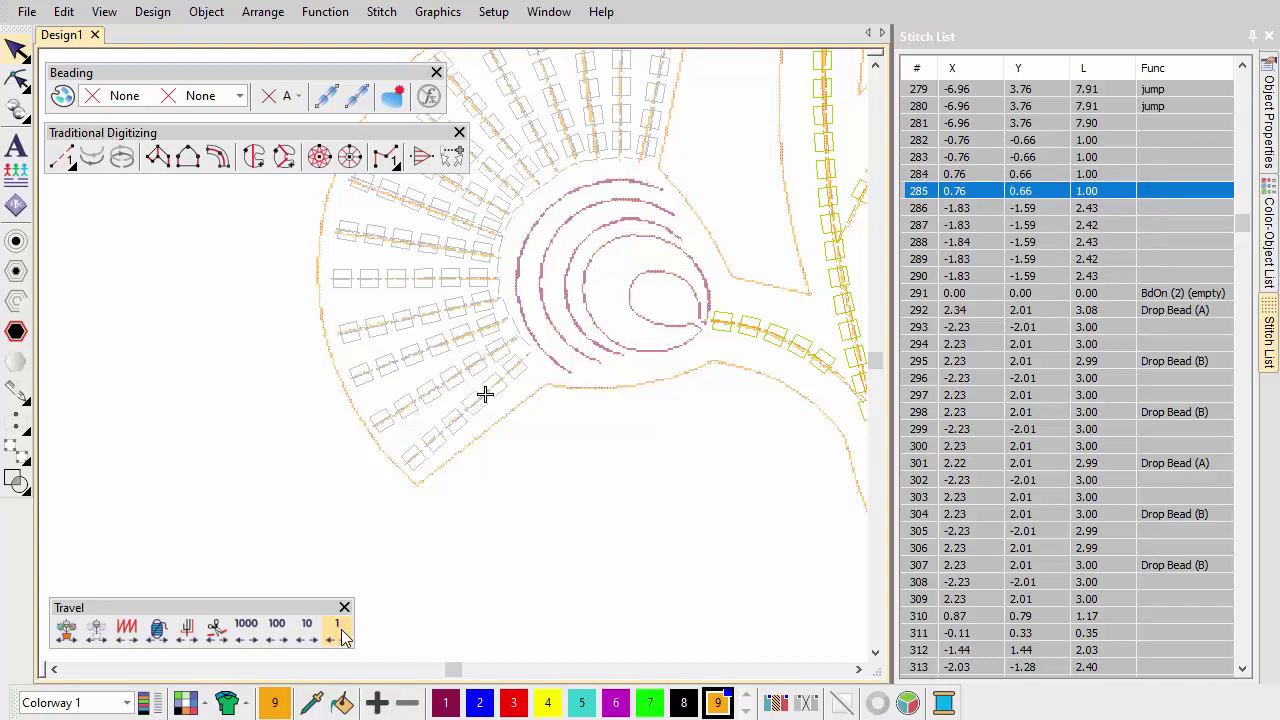
Insert a Beading On function at stitch 285.
right_click(930, 192)
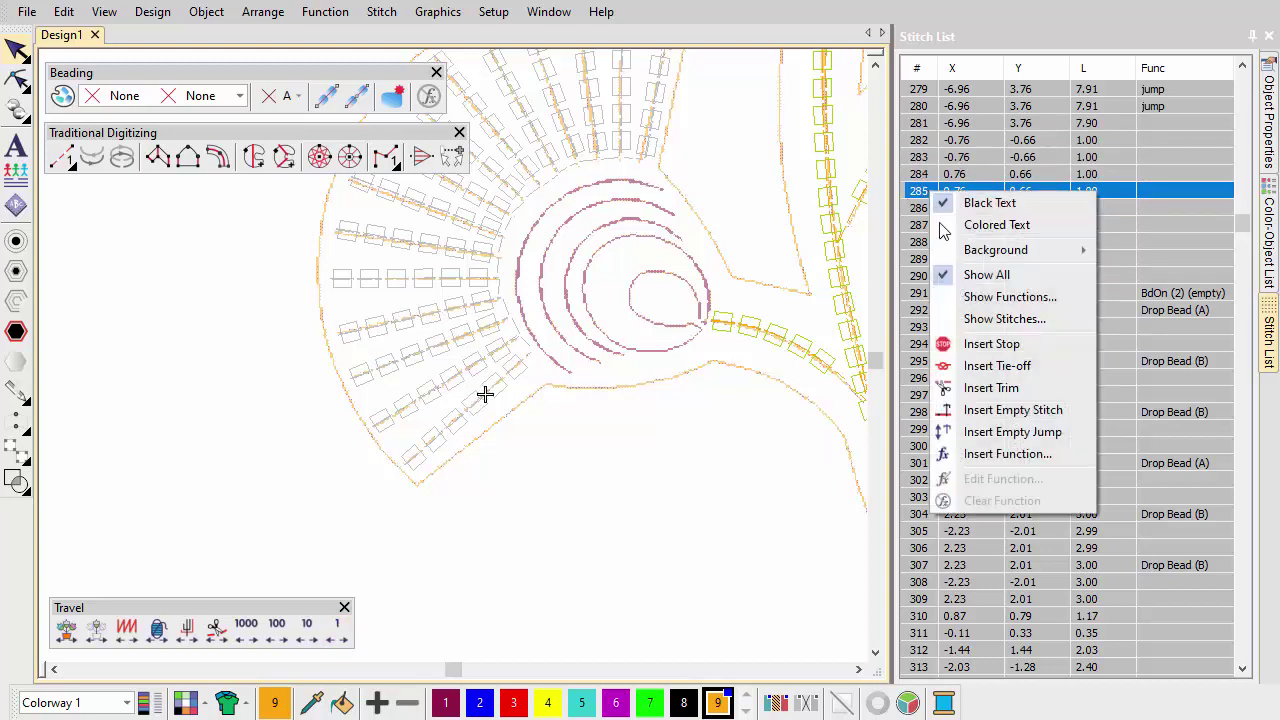
click(1007, 453)
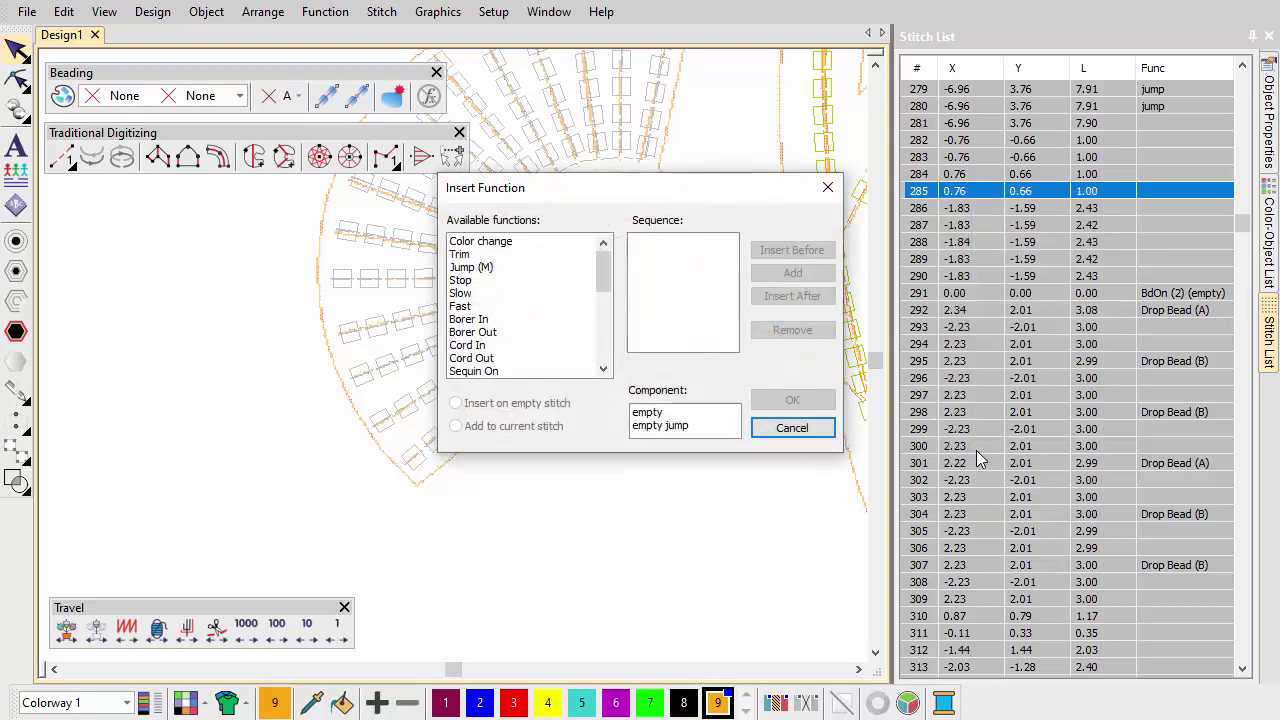
click(604, 369)
click(604, 369)
click(604, 369)
click(604, 369)
click(500, 358)
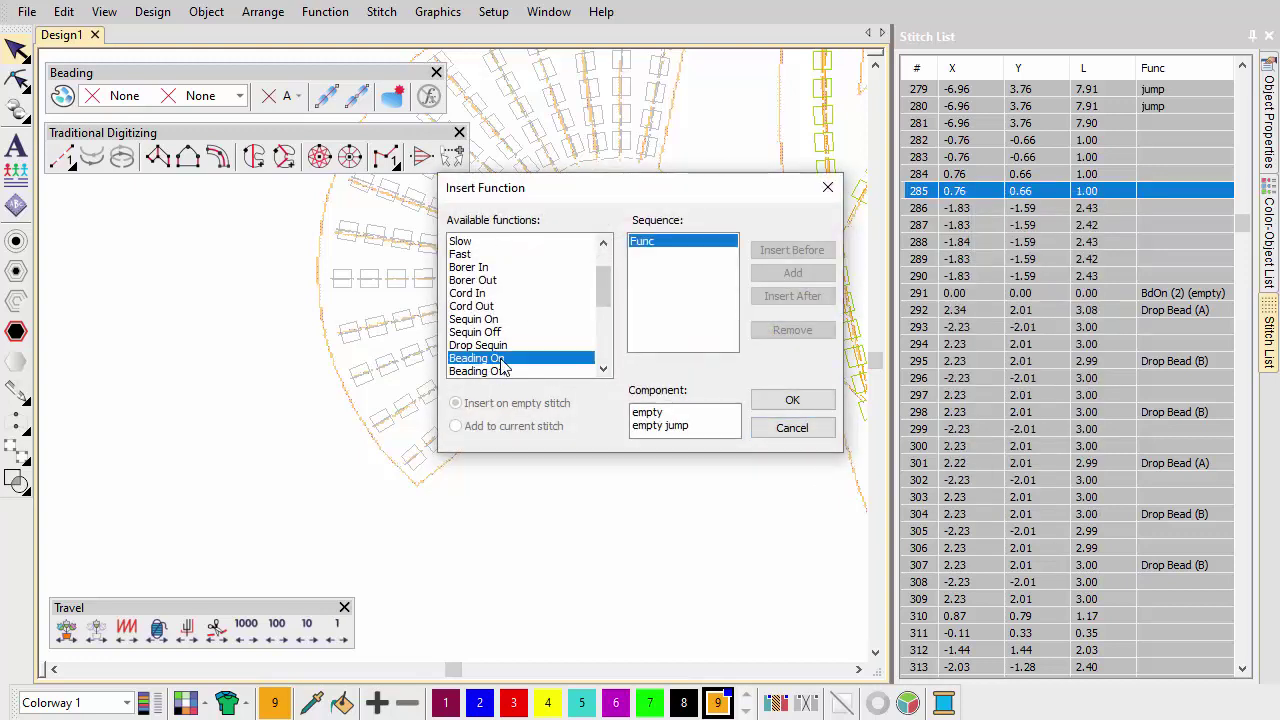
double_click(500, 358)
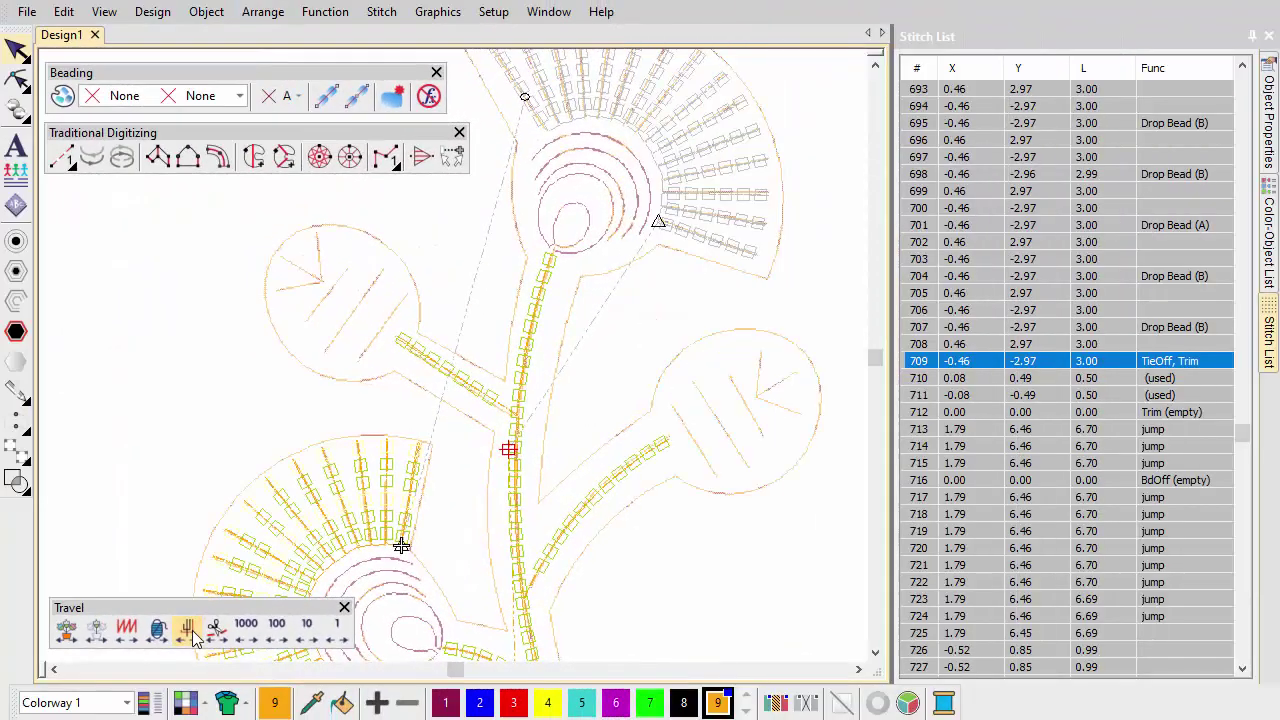
Insert a Beading Off function at stitch 708 after the bead run.
click(995, 347)
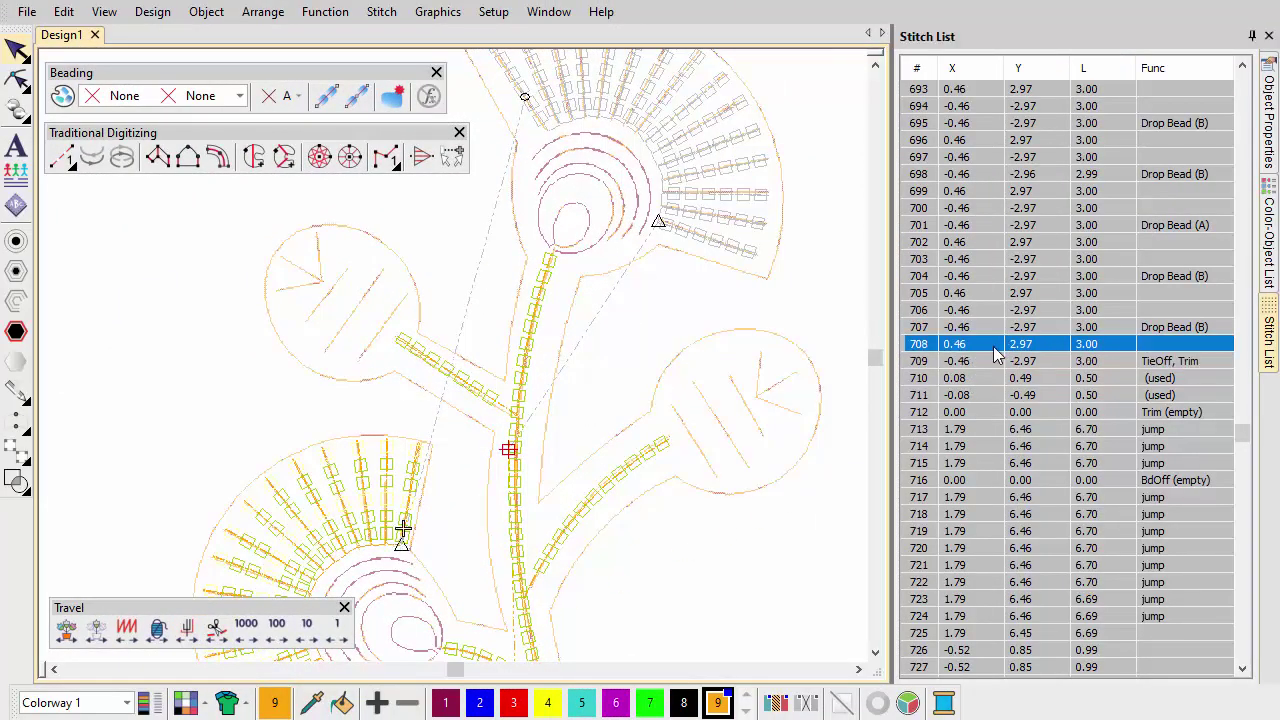
right_click(993, 346)
click(1046, 610)
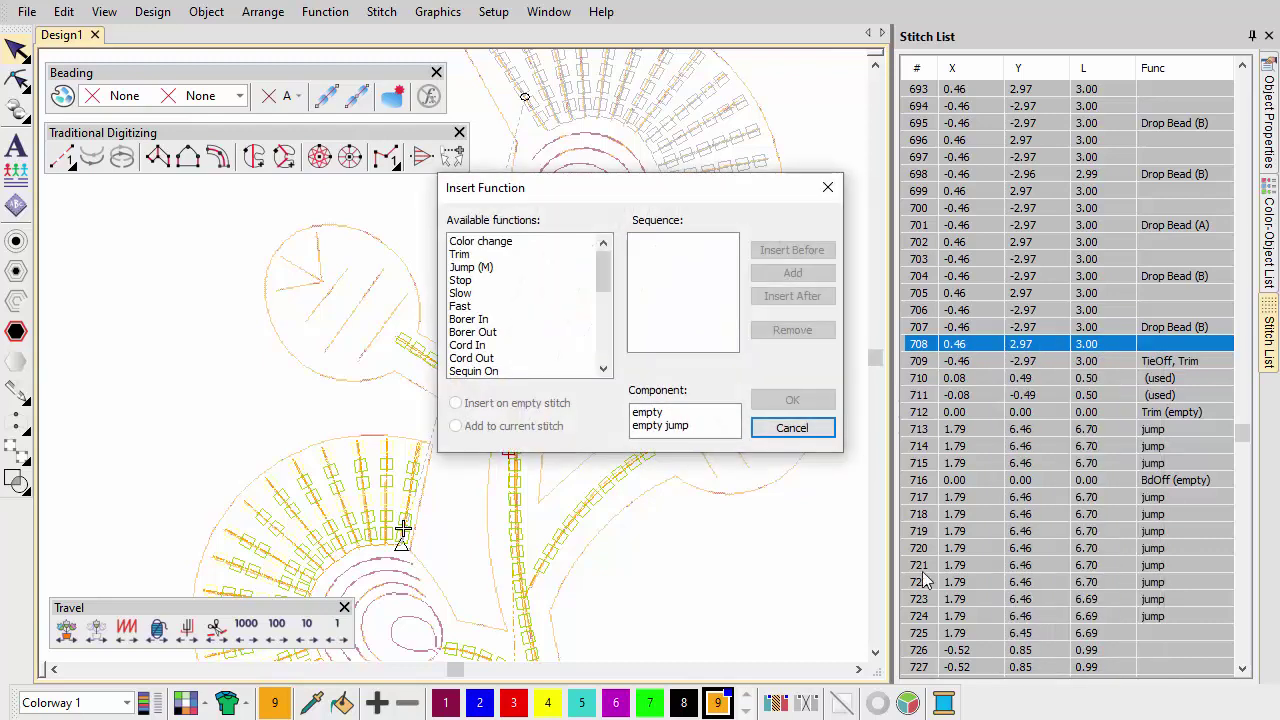
scroll(530, 320, down, 2)
click(500, 360)
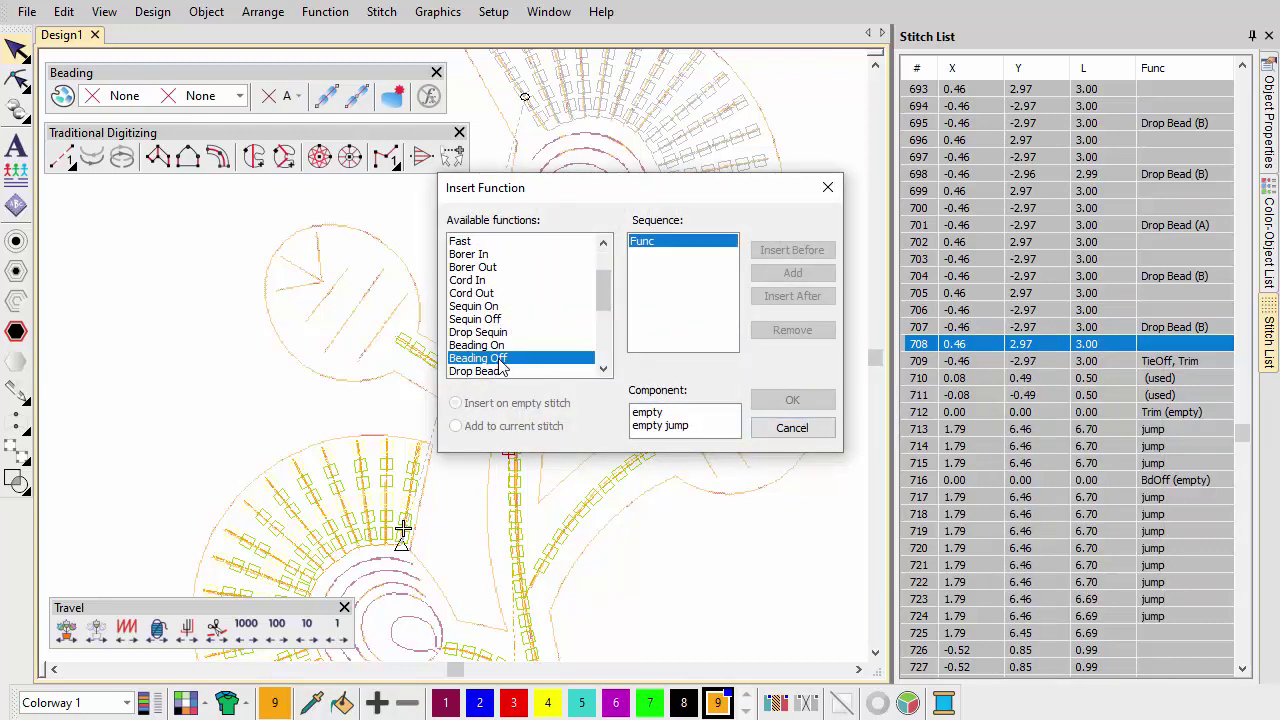
double_click(500, 364)
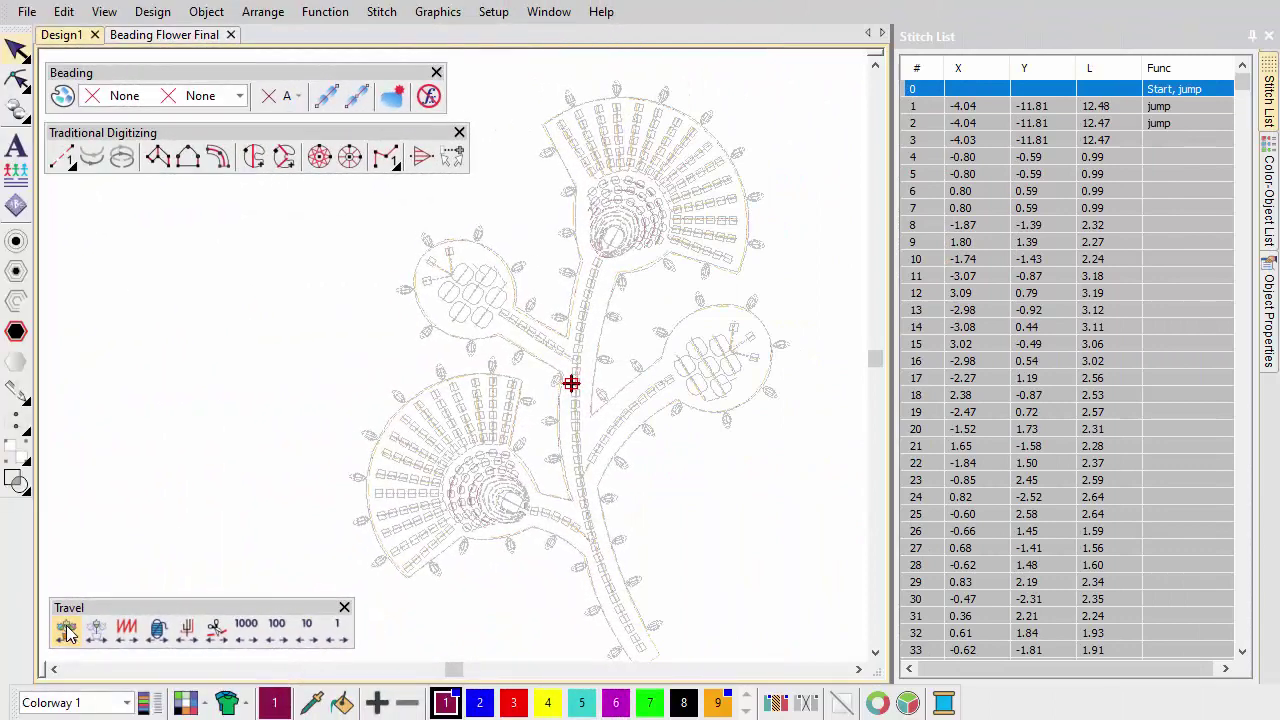
Travel forward through functions to the BdOn row 219 and the following Drop Bead rows.
click(185, 635)
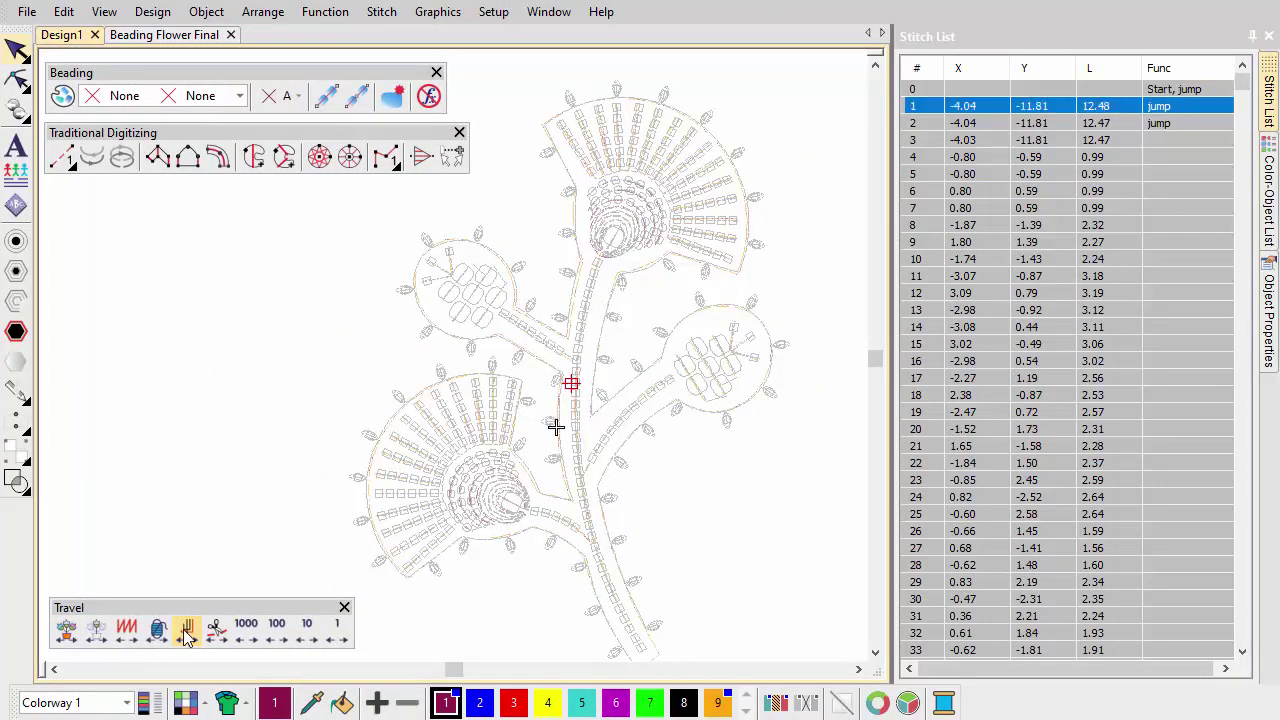
click(185, 635)
click(185, 635)
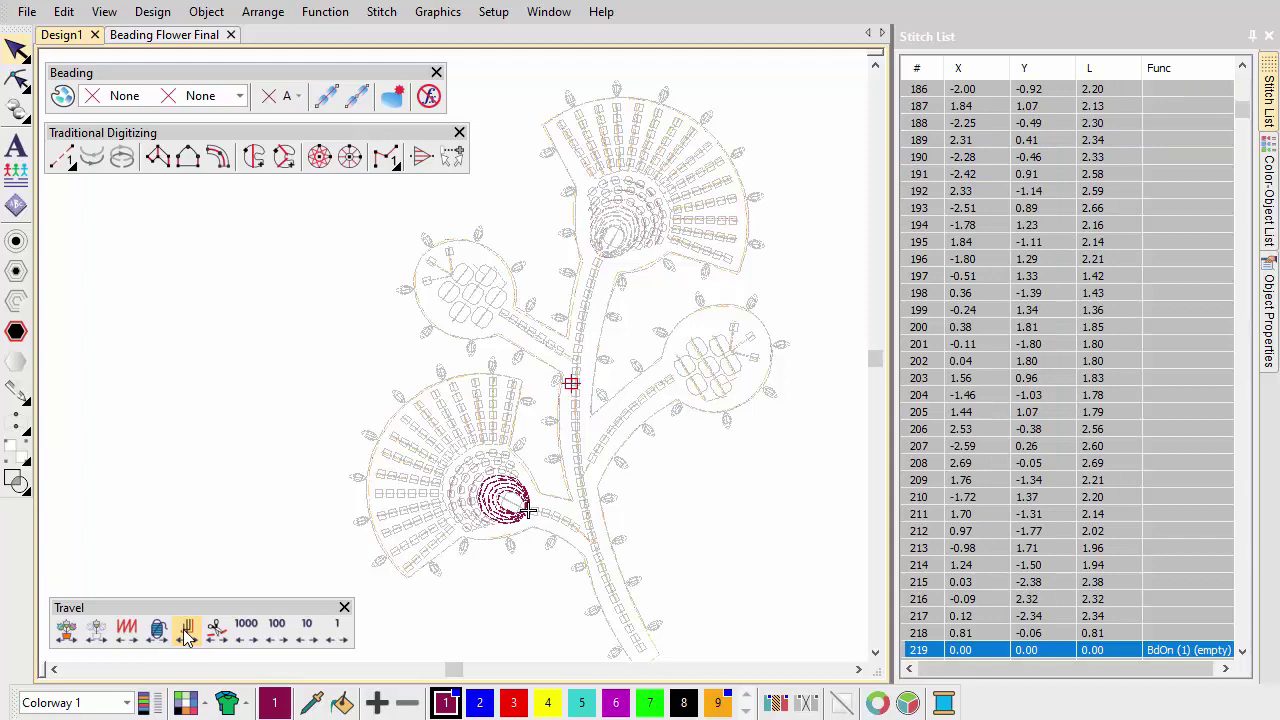
click(185, 635)
click(185, 635)
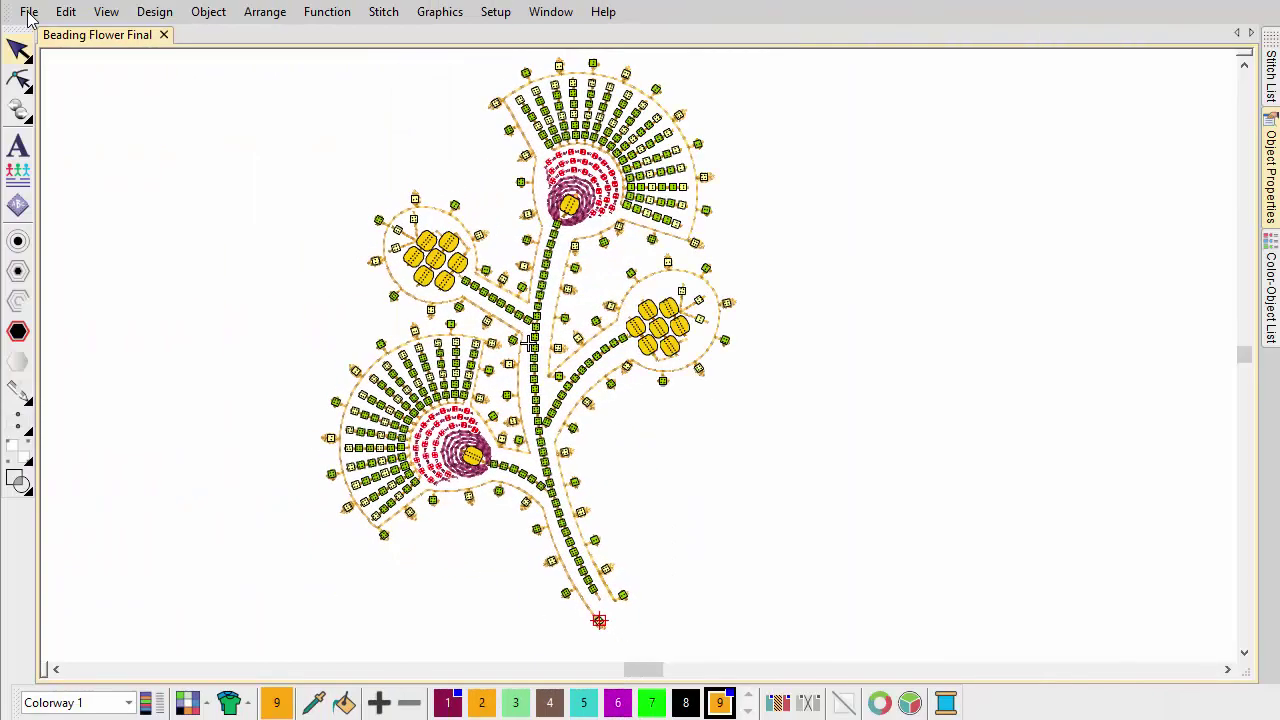
Export the design as Tajima machine file Beading Flower Final.TBF to My Designs.
click(29, 12)
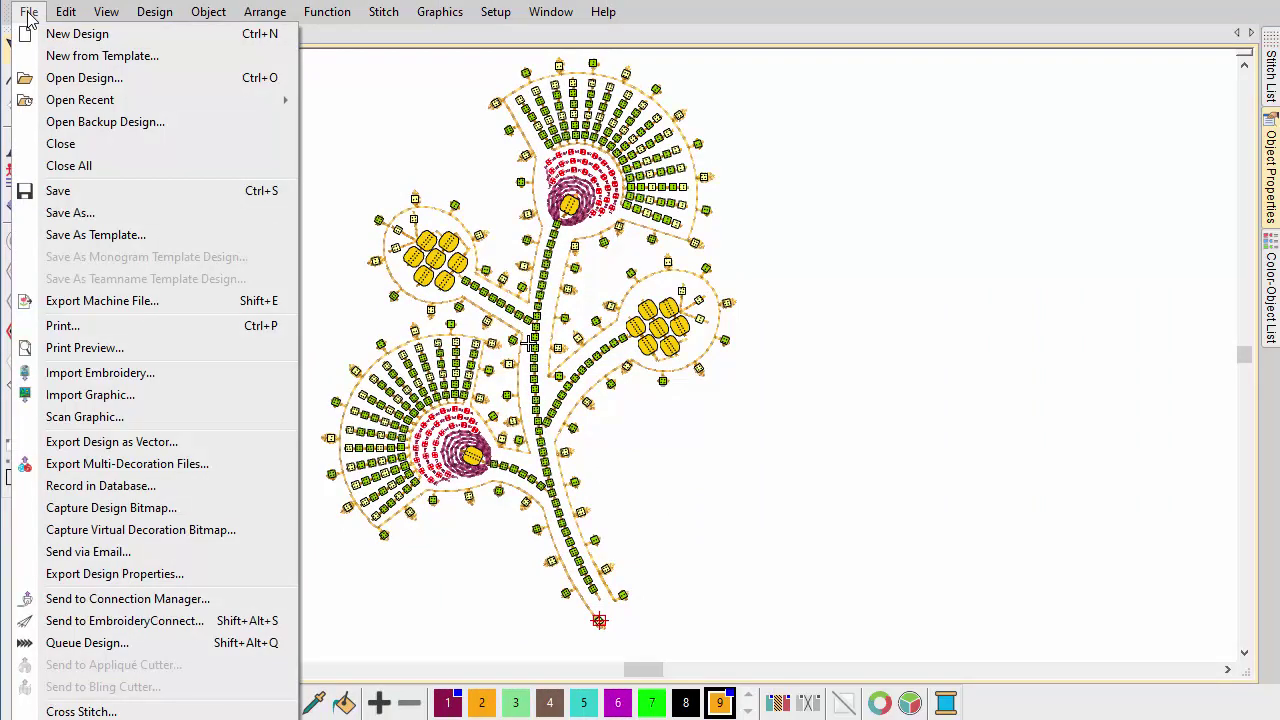
click(80, 300)
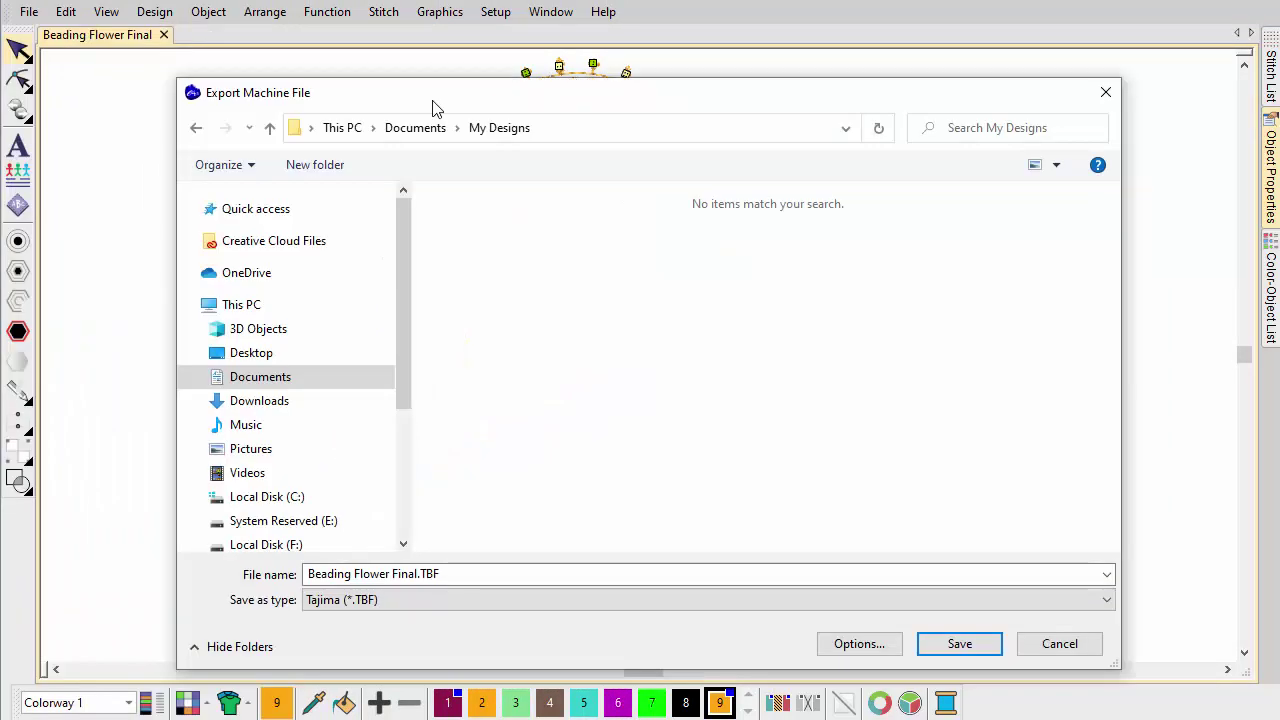
click(955, 648)
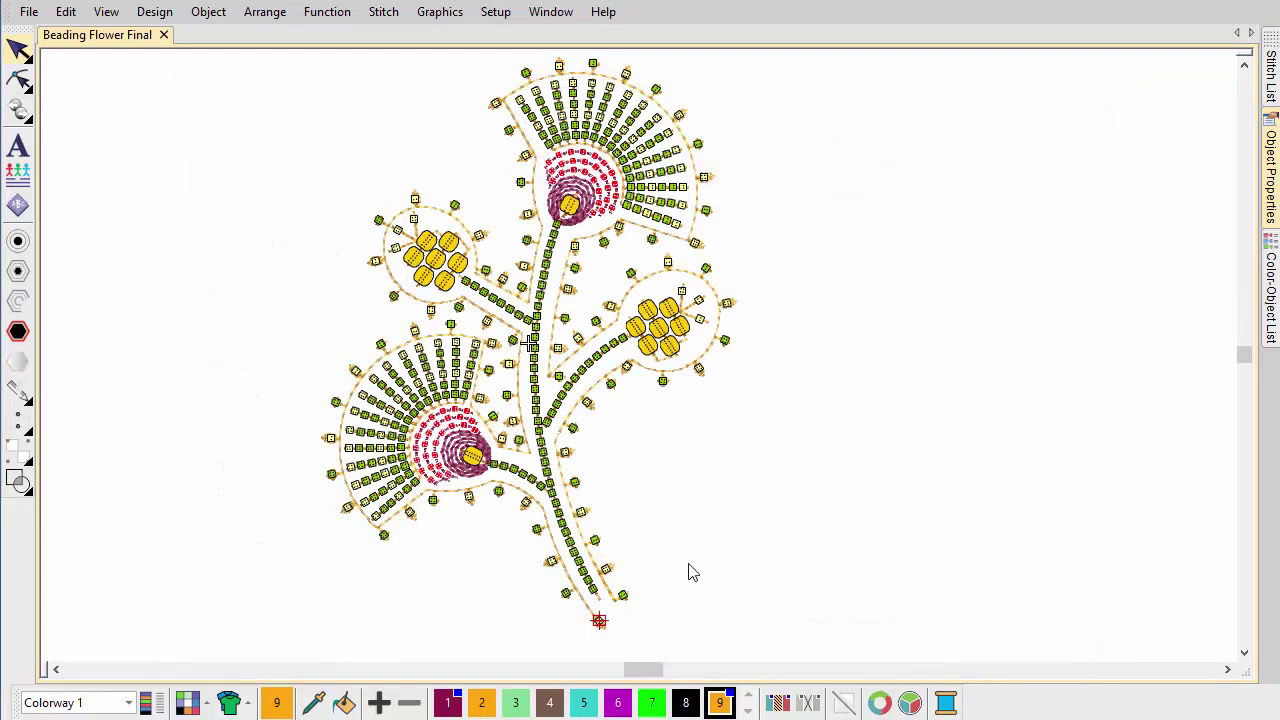
click(29, 12)
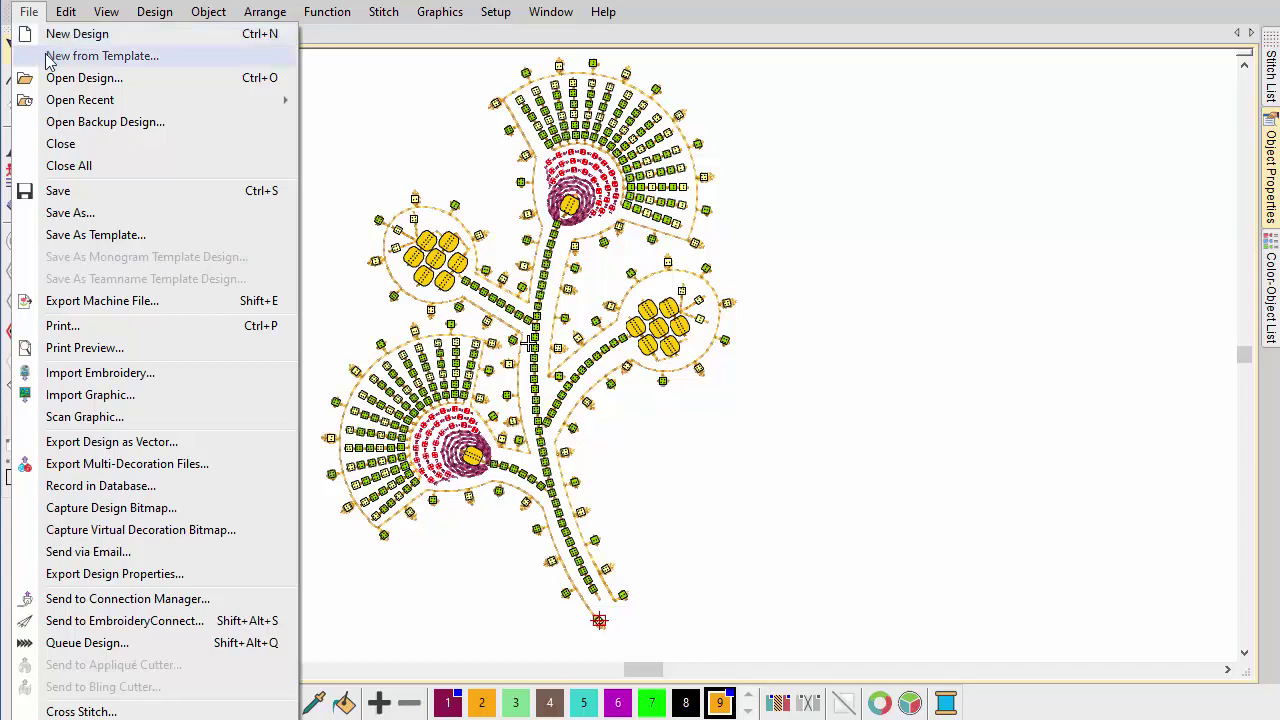
click(84, 77)
Open BEADING FLOWER FINAL.TBF and check Drop Bead rows 2345 (A) and 2353 (B).
click(420, 238)
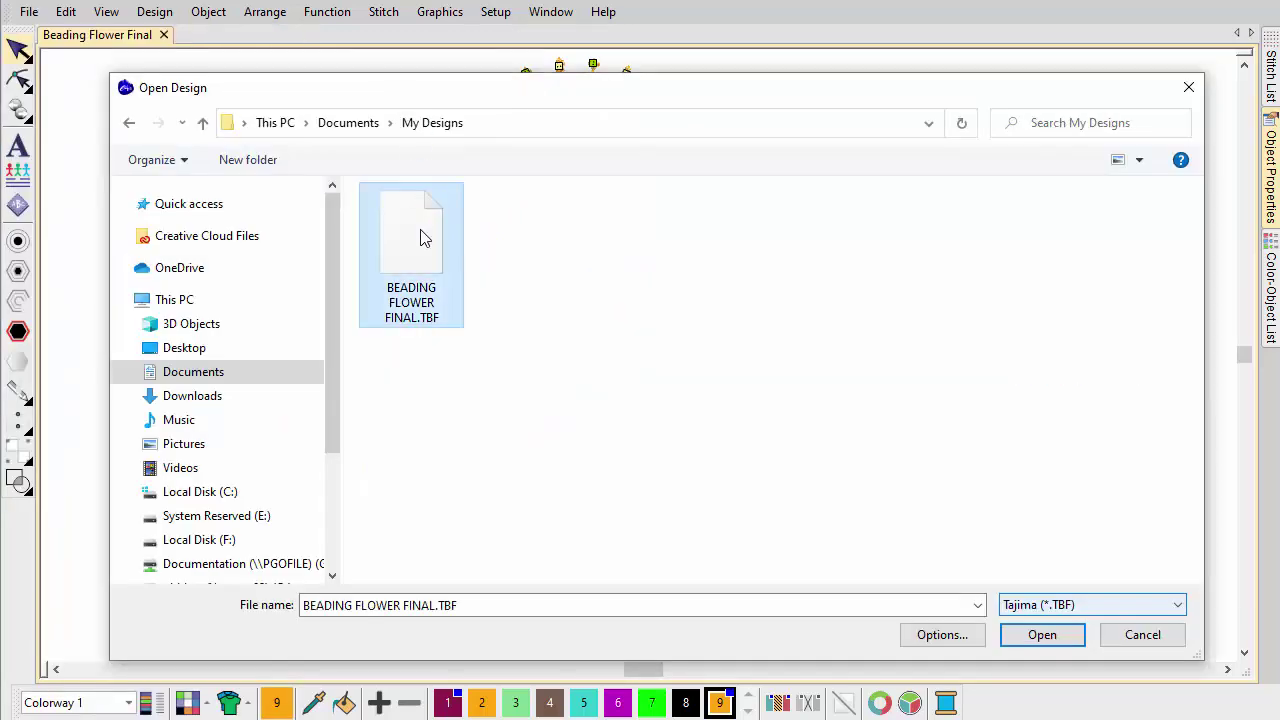
click(1062, 638)
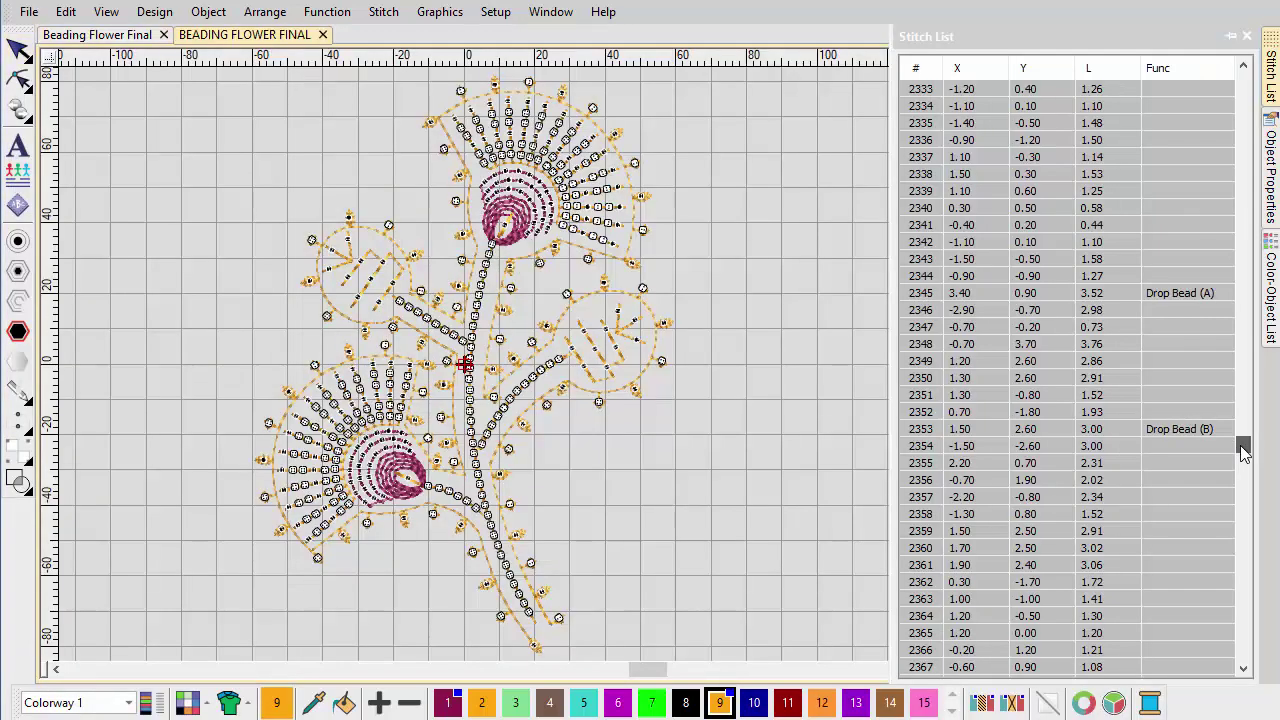
click(1163, 292)
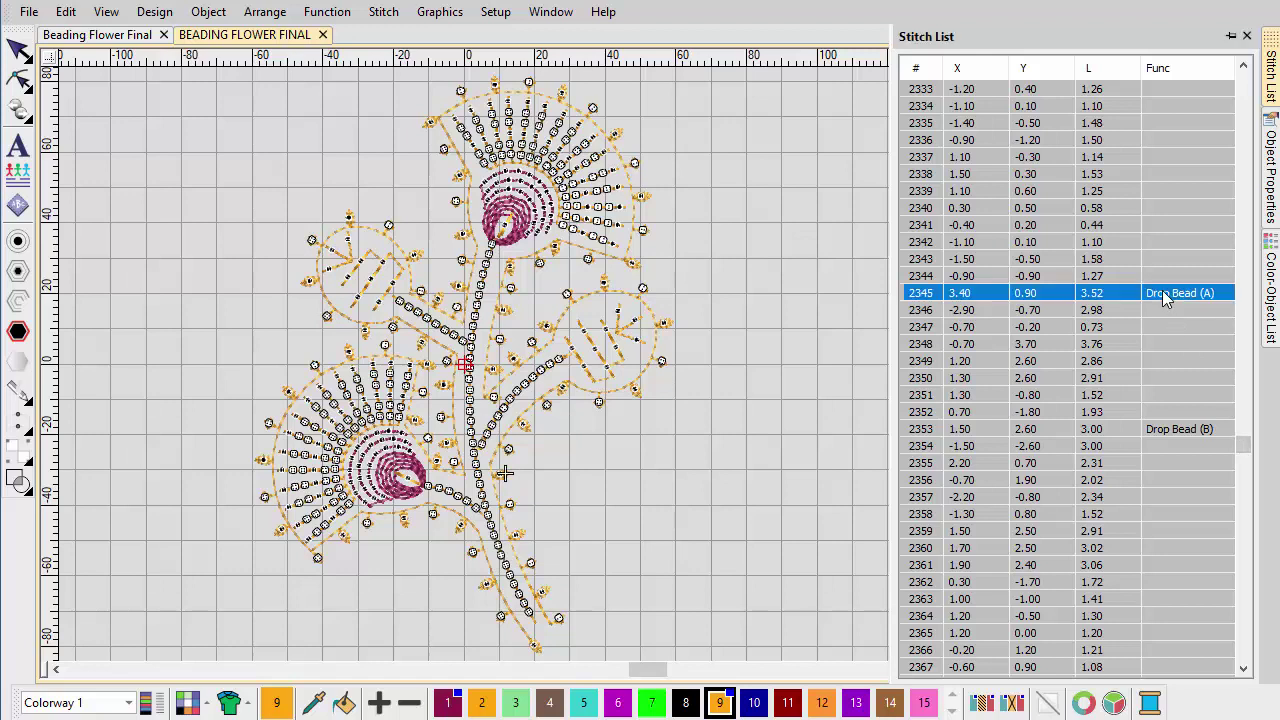
click(1161, 429)
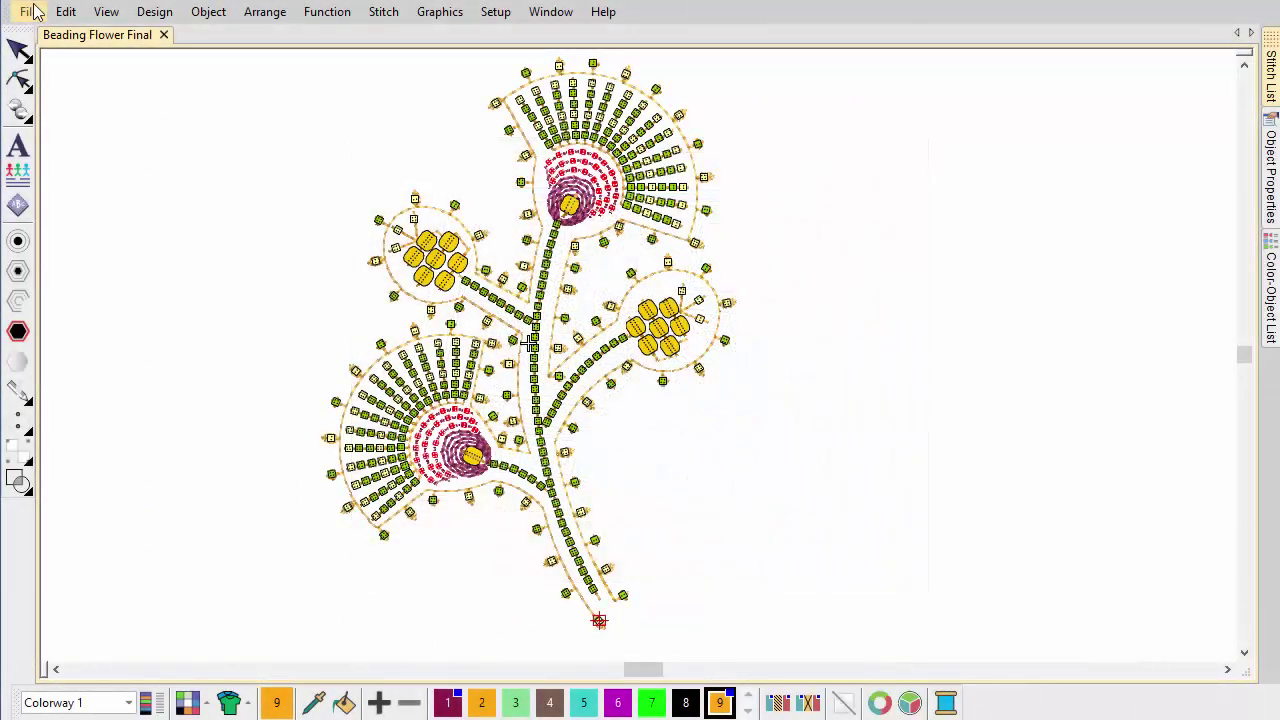
Export the flower as a machine file of type Tajima (*.DST), named Beading Flower Final.DST.
click(28, 12)
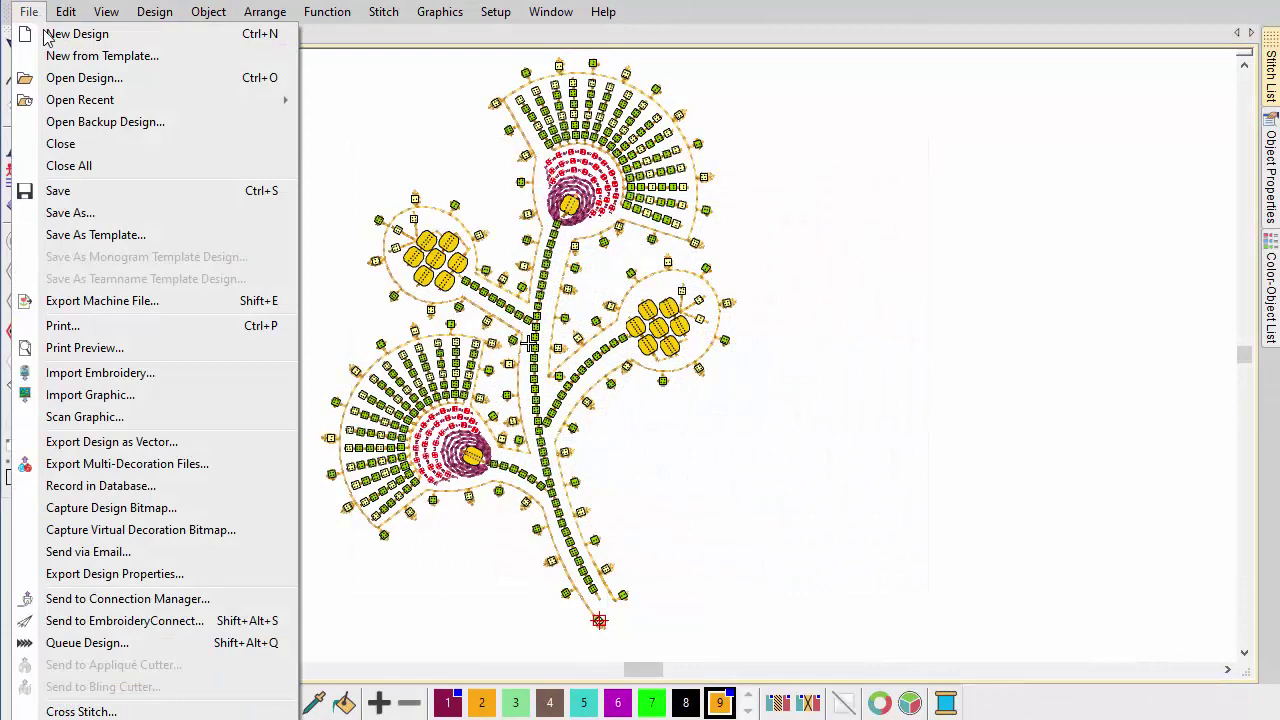
click(100, 301)
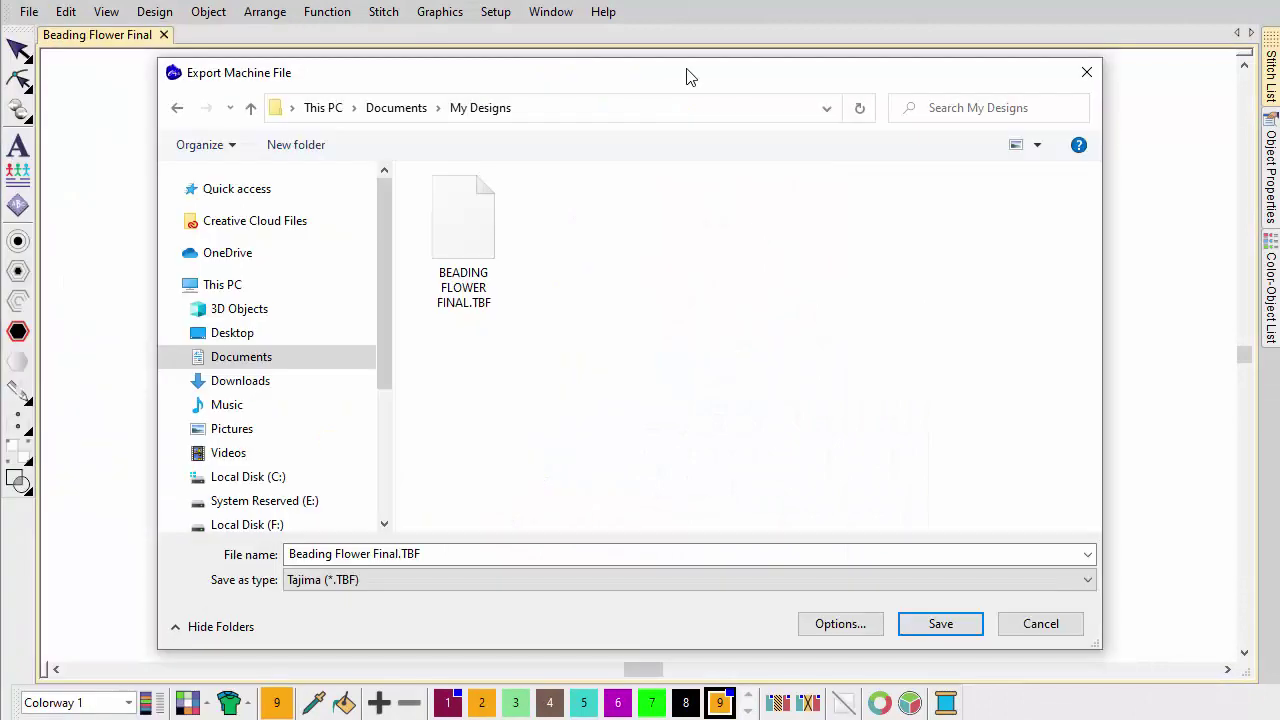
click(1083, 588)
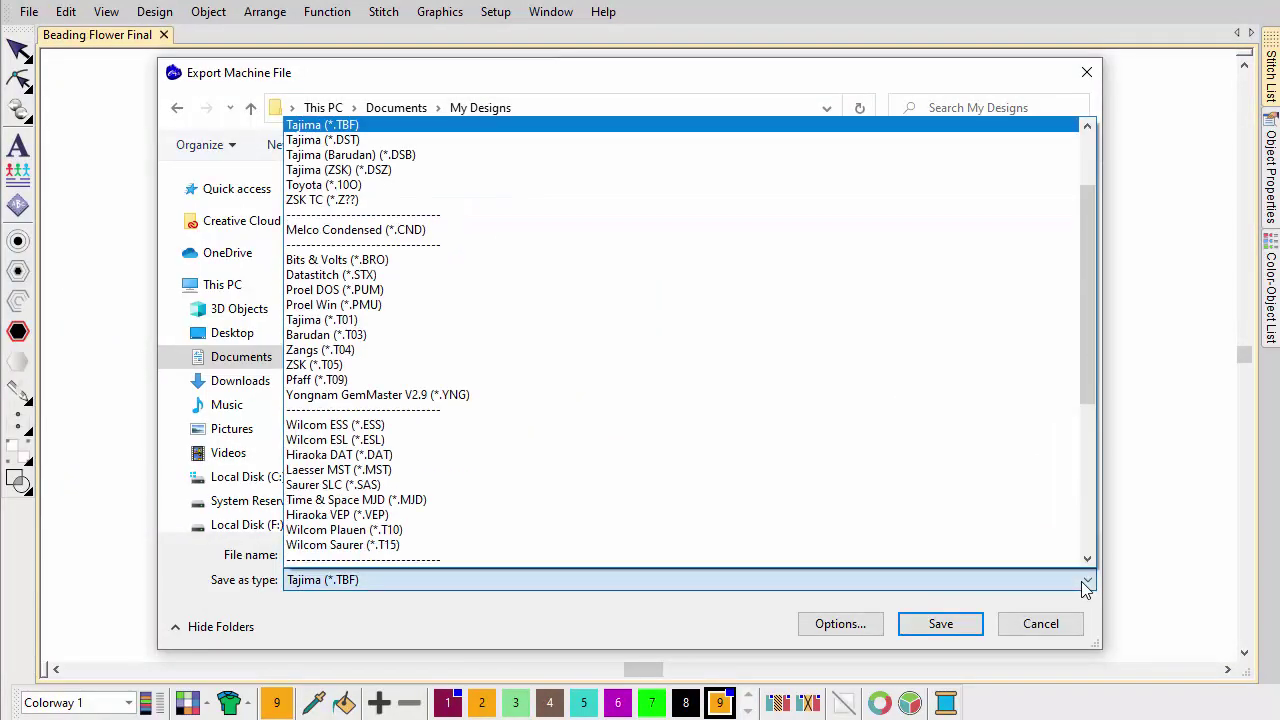
click(661, 140)
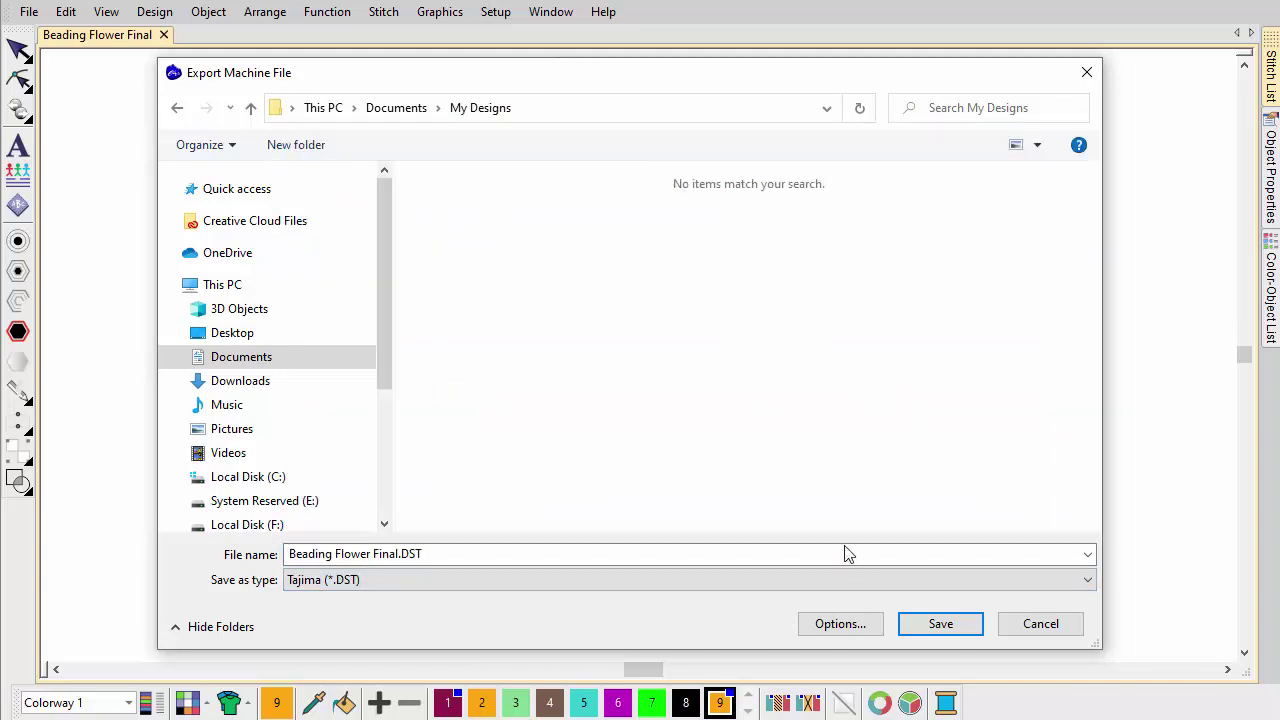